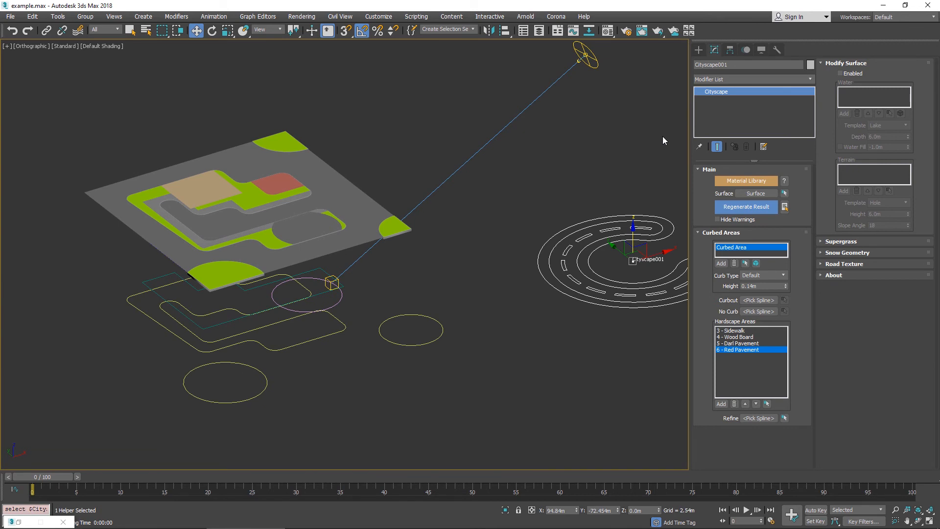
Enable Modify Surface on the Cityscape object and activate the Line spline tool in a wireframe top view of the curbed area.
{"action": "middle_click_drag", "start_coordinate": [652, 132], "coordinate": [663, 122]}
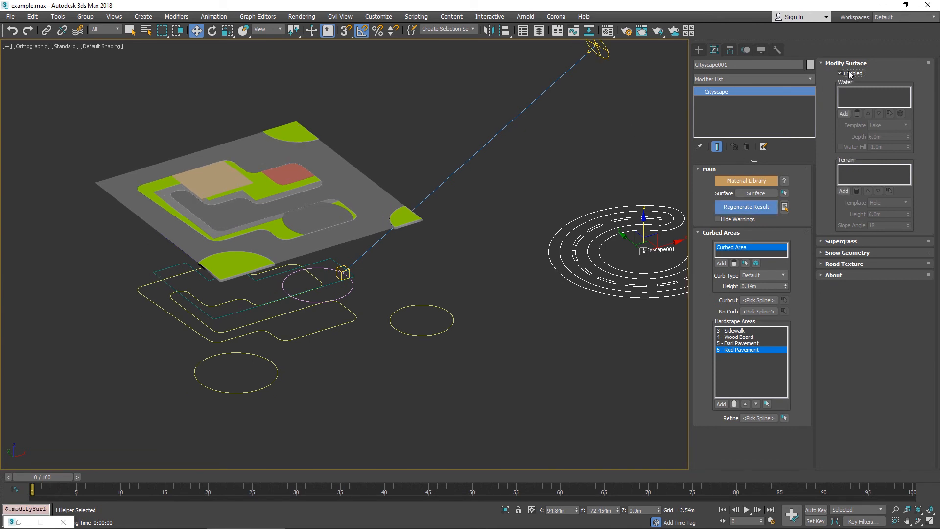
{"action": "left_click", "coordinate": [699, 50]}
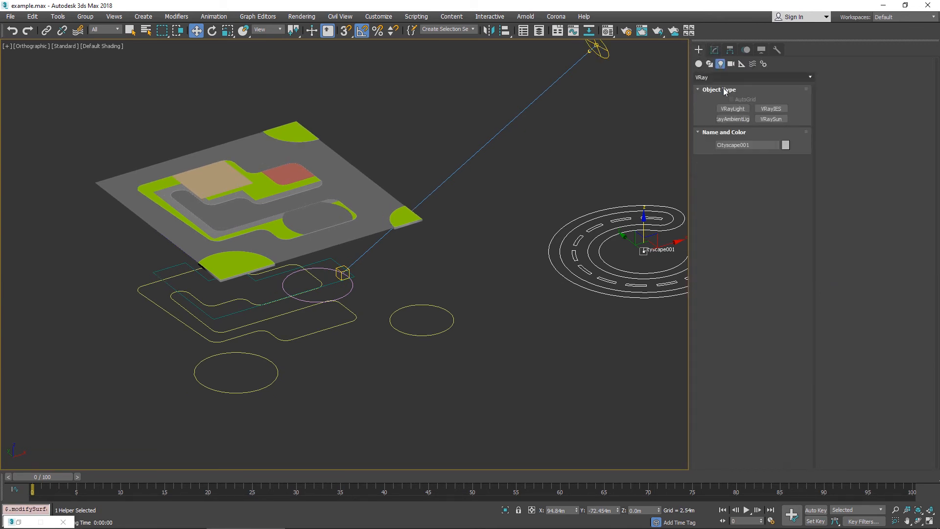
{"action": "left_click", "coordinate": [710, 63]}
{"action": "left_click", "coordinate": [740, 117]}
{"action": "key", "text": "t"}
{"action": "scroll", "coordinate": [323, 210], "scroll_direction": "down", "scroll_amount": 11}
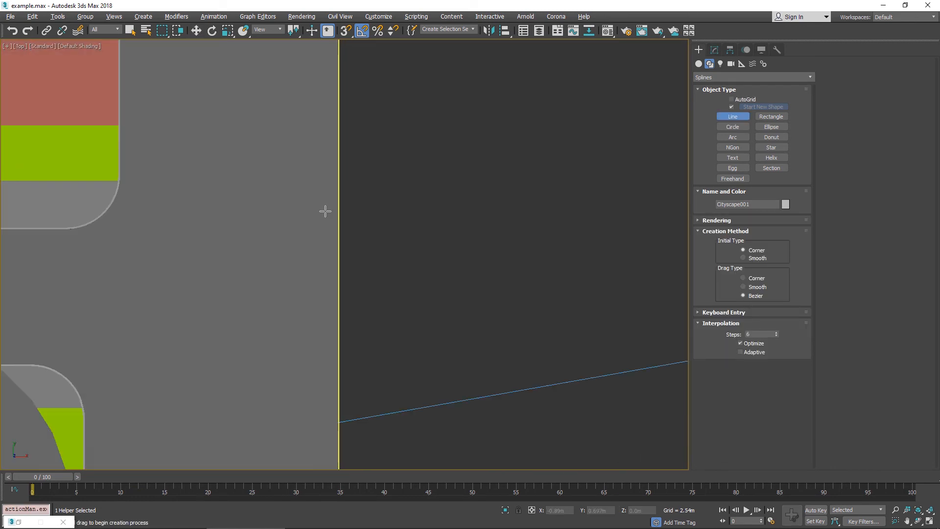
{"action": "middle_click_drag", "start_coordinate": [216, 195], "coordinate": [509, 260]}
{"action": "scroll", "coordinate": [509, 261], "scroll_direction": "up", "scroll_amount": 6}
{"action": "key", "text": "F3"}
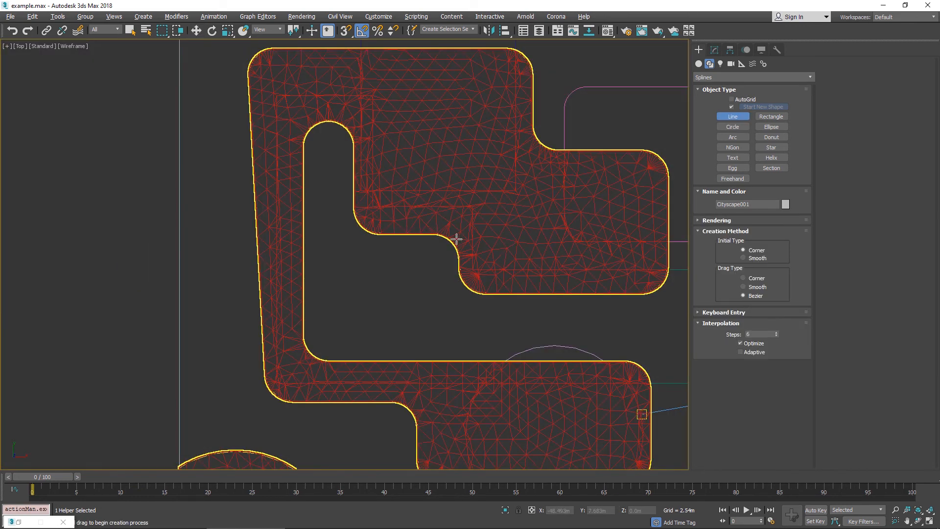
Draw a large curved outline across the curbed area with the Line tool and close the spline at its start point.
{"action": "left_click", "coordinate": [323, 213]}
{"action": "left_click", "coordinate": [496, 178]}
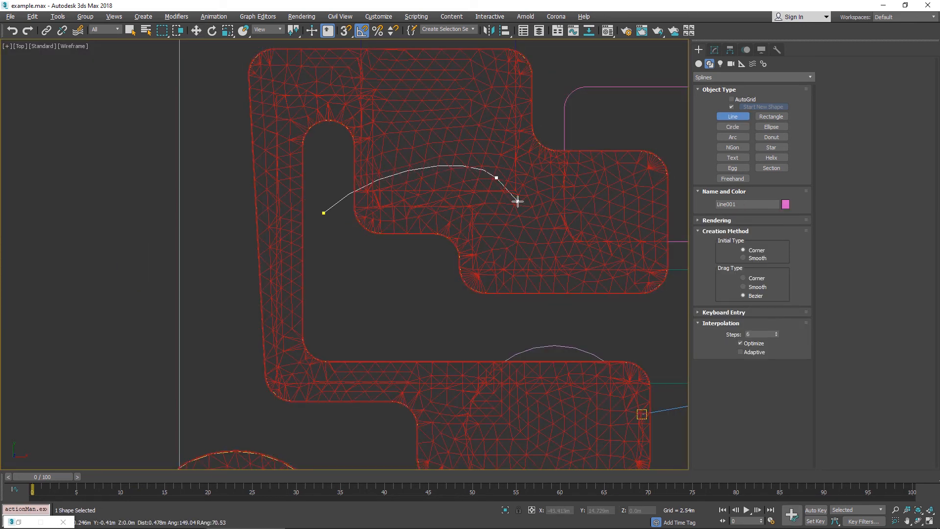
{"action": "left_click", "coordinate": [641, 224]}
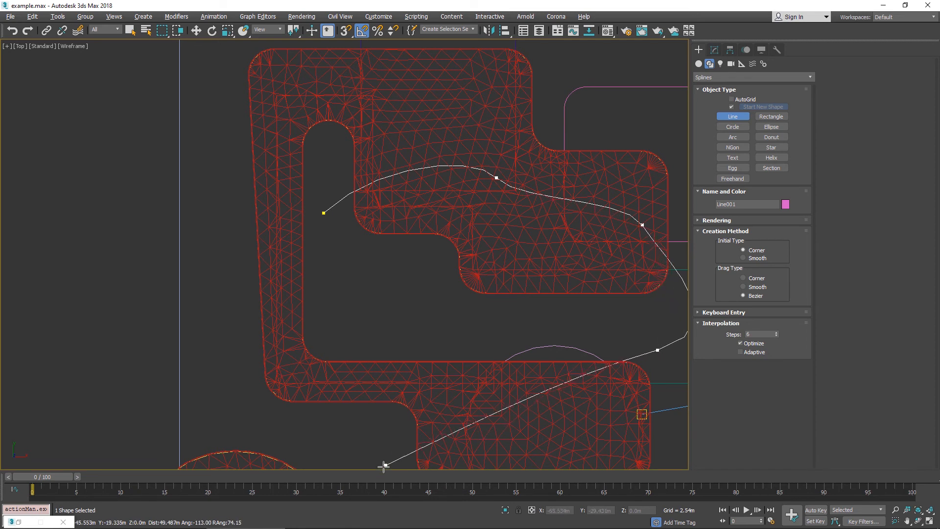
{"action": "left_click", "coordinate": [363, 476]}
{"action": "left_click", "coordinate": [291, 435]}
{"action": "left_click_drag", "start_coordinate": [217, 392], "coordinate": [222, 327]}
{"action": "left_click", "coordinate": [322, 212]}
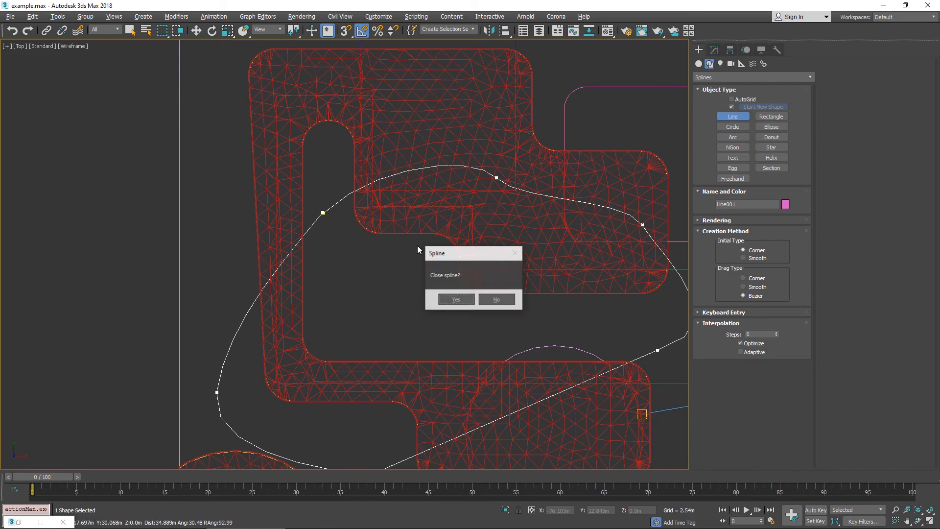
{"action": "left_click", "coordinate": [456, 299]}
Finish the line command and rename the new spline as Lake.
{"action": "middle_click_drag", "start_coordinate": [535, 346], "coordinate": [482, 229], "text": "alt"}
{"action": "middle_click_drag", "start_coordinate": [507, 218], "coordinate": [514, 218], "text": "alt"}
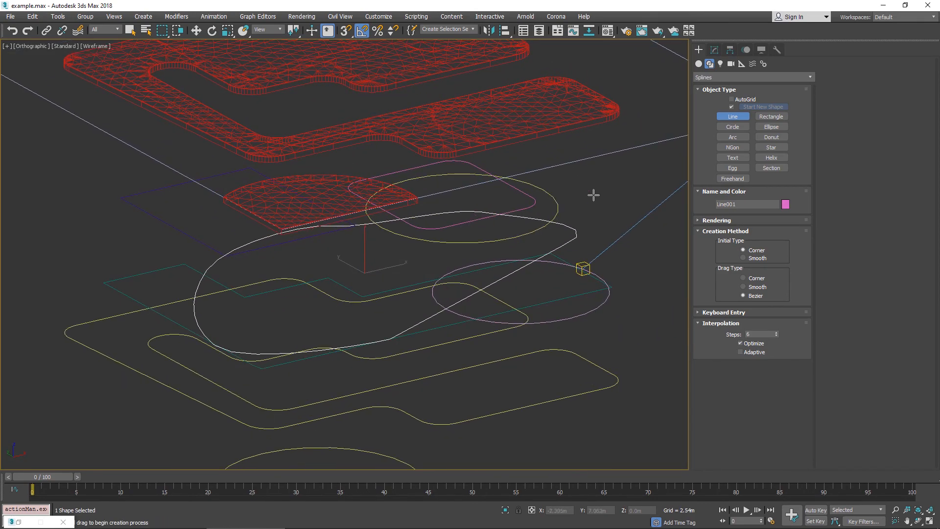
{"action": "right_click", "coordinate": [593, 195]}
{"action": "left_click", "coordinate": [715, 49]}
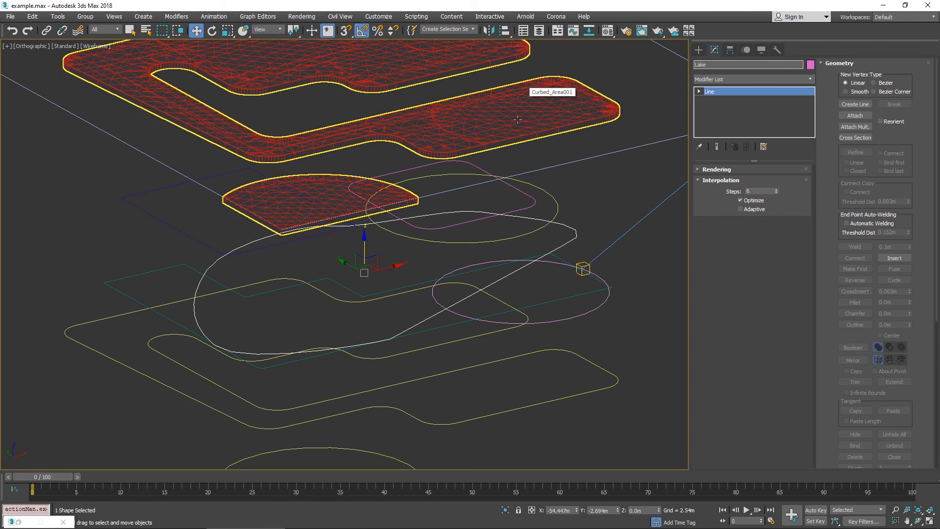
Select the Cityscape object and add the Lake spline to its water list.
{"action": "scroll", "coordinate": [442, 252], "scroll_direction": "down", "scroll_amount": 10}
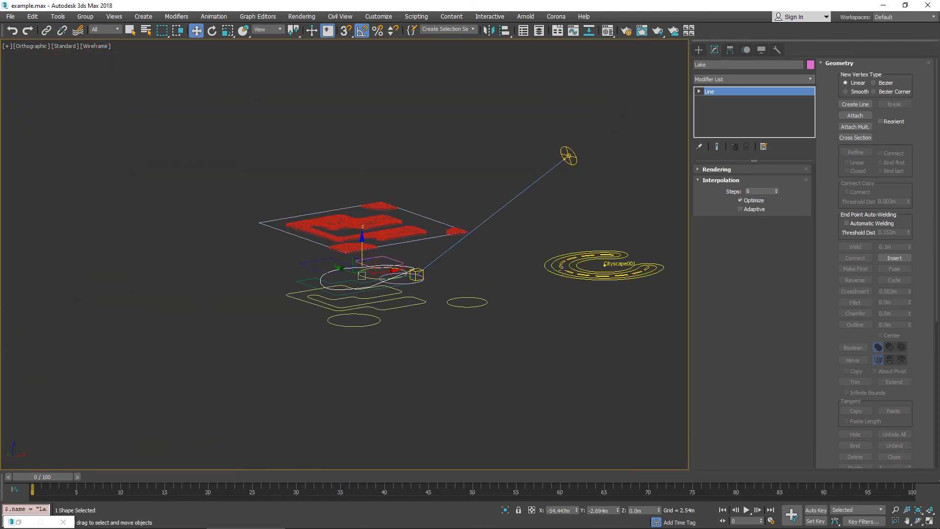
{"action": "left_click", "coordinate": [605, 264]}
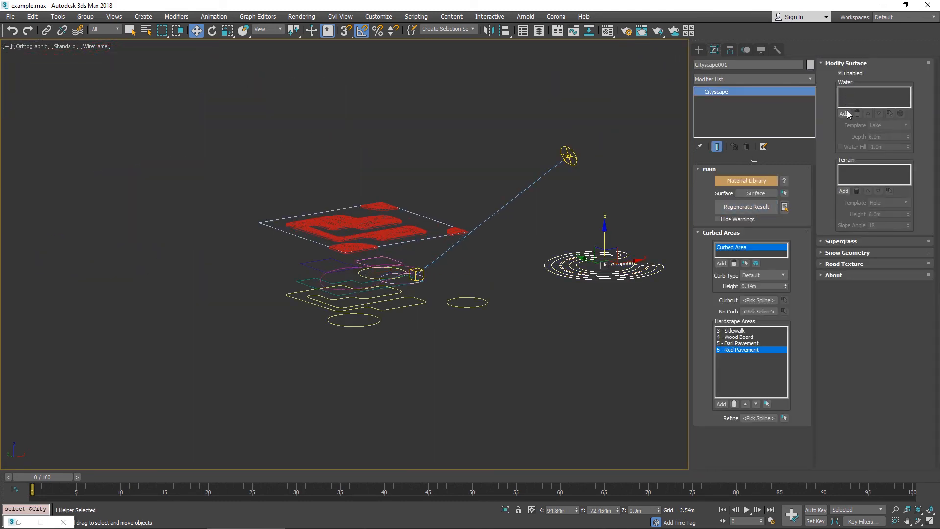
{"action": "left_click", "coordinate": [843, 114]}
{"action": "scroll", "coordinate": [356, 205], "scroll_direction": "up", "scroll_amount": 10}
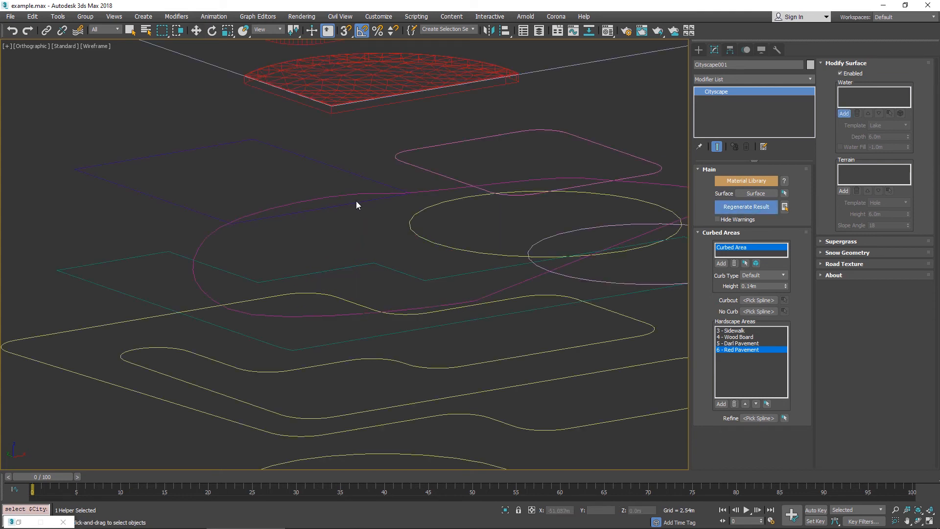
{"action": "left_click", "coordinate": [413, 192]}
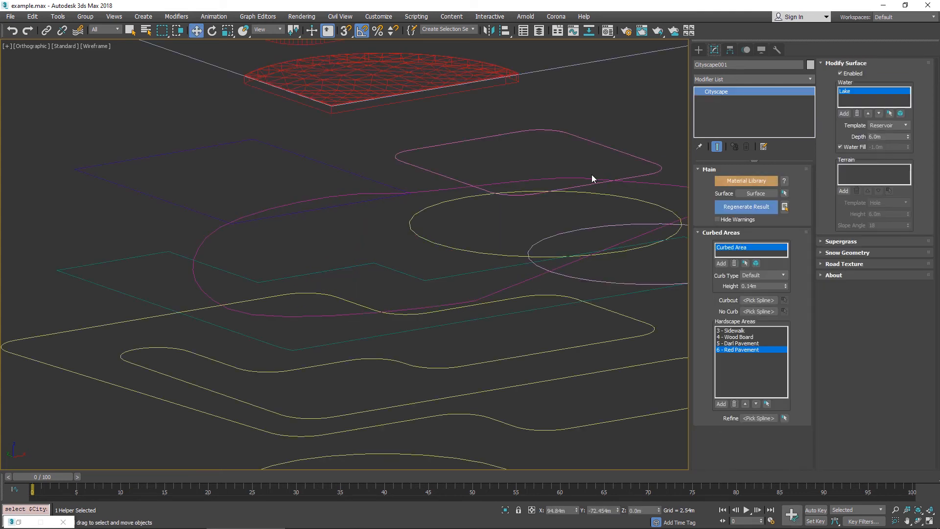
Check the available water templates, then regenerate the Cityscape result in shaded view with the Lake kept as Reservoir.
{"action": "middle_click_drag", "start_coordinate": [591, 174], "coordinate": [380, 224]}
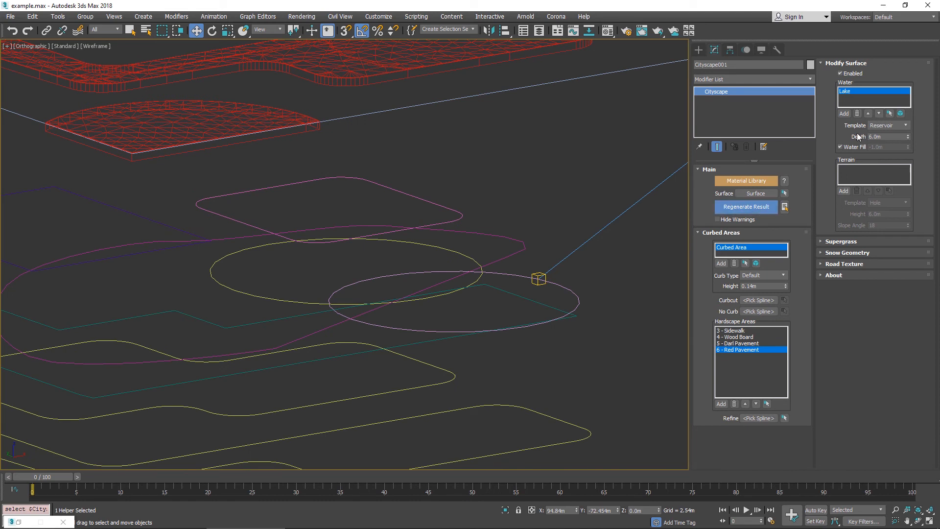
{"action": "left_click", "coordinate": [906, 126]}
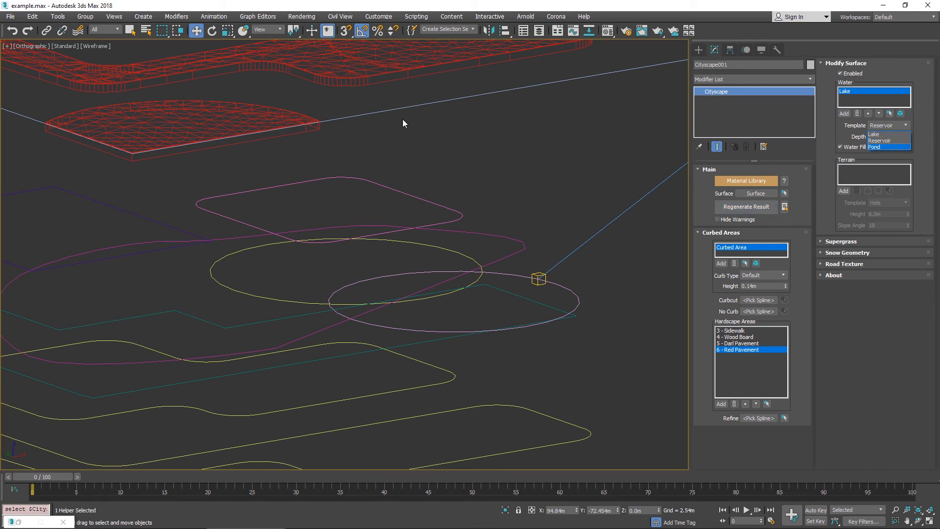
{"action": "scroll", "coordinate": [415, 237], "scroll_direction": "down", "scroll_amount": 4}
{"action": "scroll", "coordinate": [402, 108], "scroll_direction": "up", "scroll_amount": 3}
{"action": "key", "text": "F3"}
{"action": "middle_click_drag", "start_coordinate": [292, 128], "coordinate": [464, 208]}
{"action": "scroll", "coordinate": [464, 208], "scroll_direction": "up", "scroll_amount": 2}
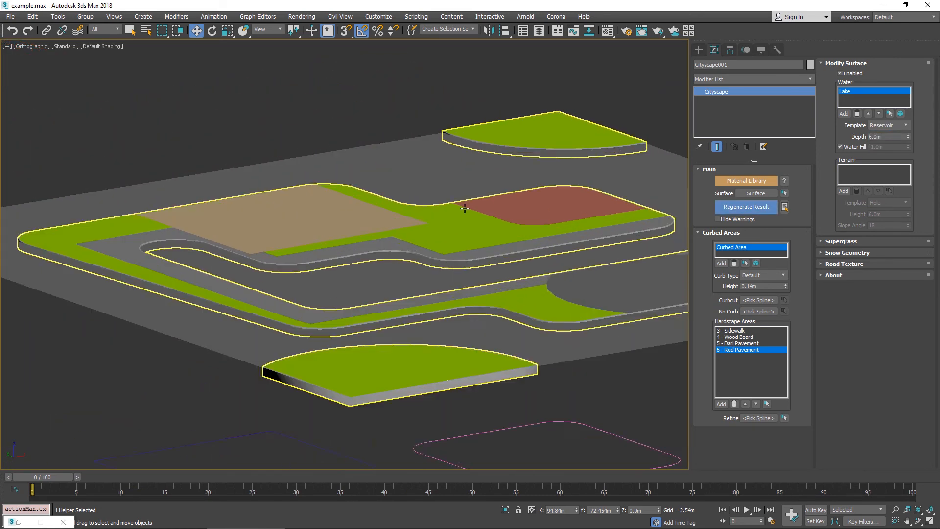
{"action": "scroll", "coordinate": [465, 208], "scroll_direction": "up", "scroll_amount": 2}
{"action": "left_click", "coordinate": [753, 208]}
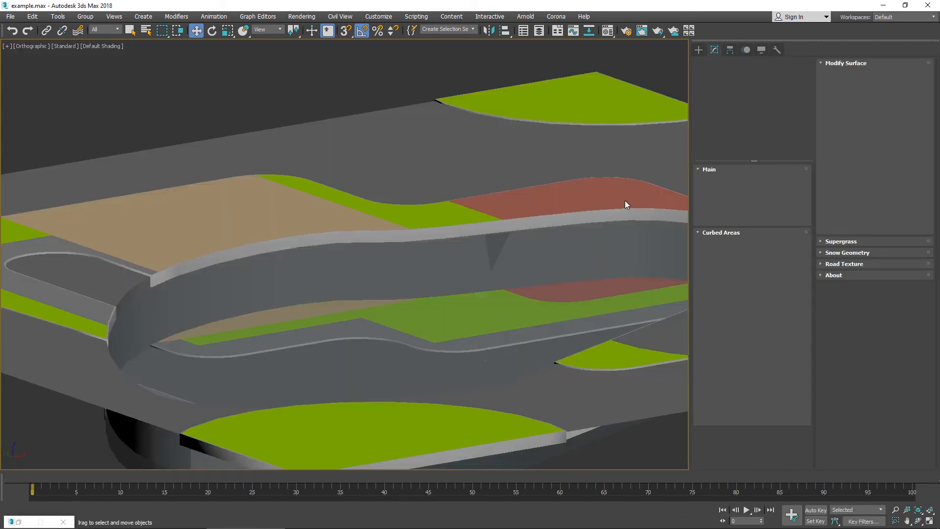
Examine the reservoir cut into the surface and curbed areas from several angles, with edged faces displayed.
{"action": "middle_click_drag", "start_coordinate": [624, 197], "coordinate": [543, 162]}
{"action": "scroll", "coordinate": [485, 107], "scroll_direction": "down", "scroll_amount": 4}
{"action": "middle_click_drag", "start_coordinate": [543, 161], "coordinate": [553, 32]}
{"action": "scroll", "coordinate": [531, 128], "scroll_direction": "down", "scroll_amount": 2}
{"action": "middle_click_drag", "start_coordinate": [549, 227], "coordinate": [492, 198], "text": "alt"}
{"action": "middle_click_drag", "start_coordinate": [477, 147], "coordinate": [460, 380]}
{"action": "mouse_move", "coordinate": [556, 129]}
{"action": "middle_mouse_down", "text": "alt"}
{"action": "mouse_move", "coordinate": [525, 130]}
{"action": "mouse_move", "coordinate": [375, 331]}
{"action": "middle_mouse_up", "text": "alt"}
{"action": "middle_click_drag", "start_coordinate": [523, 132], "coordinate": [466, 279]}
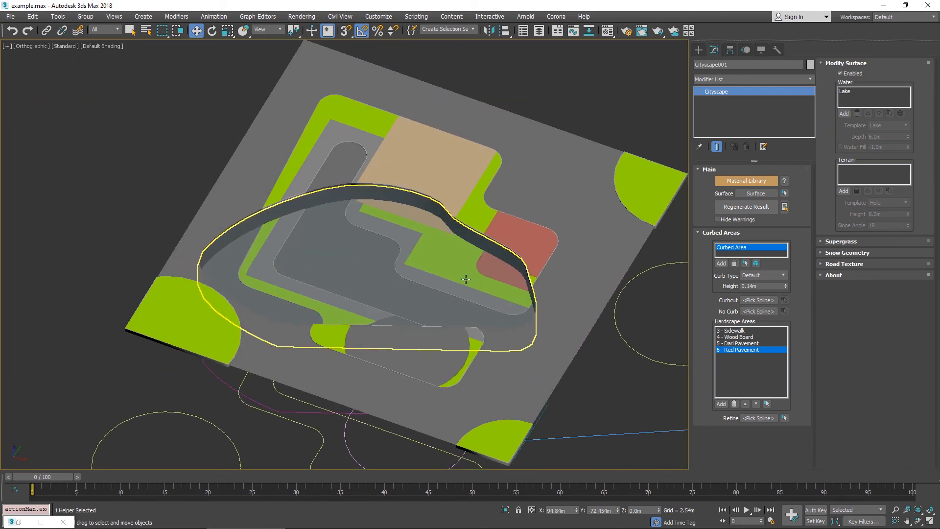
{"action": "scroll", "coordinate": [466, 279], "scroll_direction": "up", "scroll_amount": 4}
{"action": "key", "text": "F4"}
{"action": "middle_click_drag", "start_coordinate": [326, 227], "coordinate": [343, 225]}
{"action": "scroll", "coordinate": [555, 234], "scroll_direction": "down", "scroll_amount": 2}
{"action": "middle_click_drag", "start_coordinate": [555, 245], "coordinate": [147, 140], "text": "alt"}
{"action": "scroll", "coordinate": [537, 148], "scroll_direction": "up", "scroll_amount": 2}
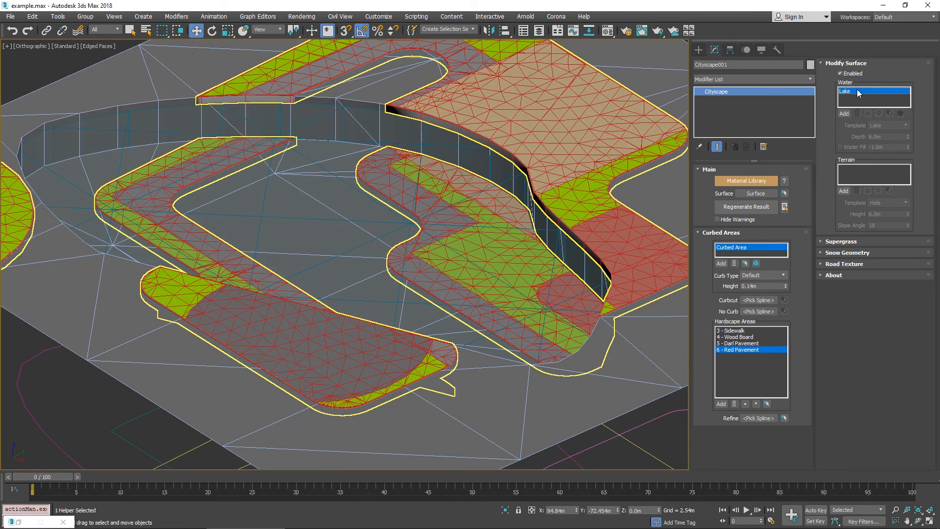
Isolate the reservoir's water geometry, inspect its shape, and exit isolation.
{"action": "left_click", "coordinate": [858, 93]}
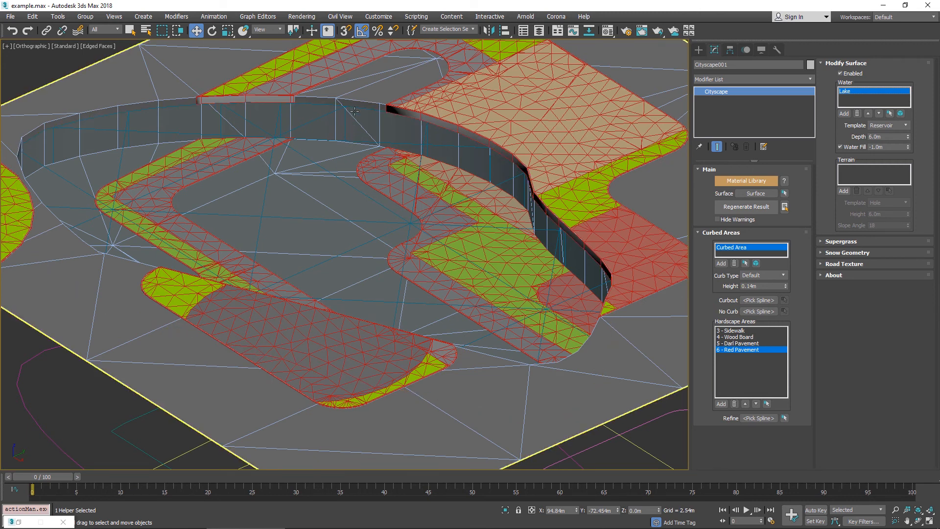
{"action": "scroll", "coordinate": [287, 137], "scroll_direction": "up", "scroll_amount": 8}
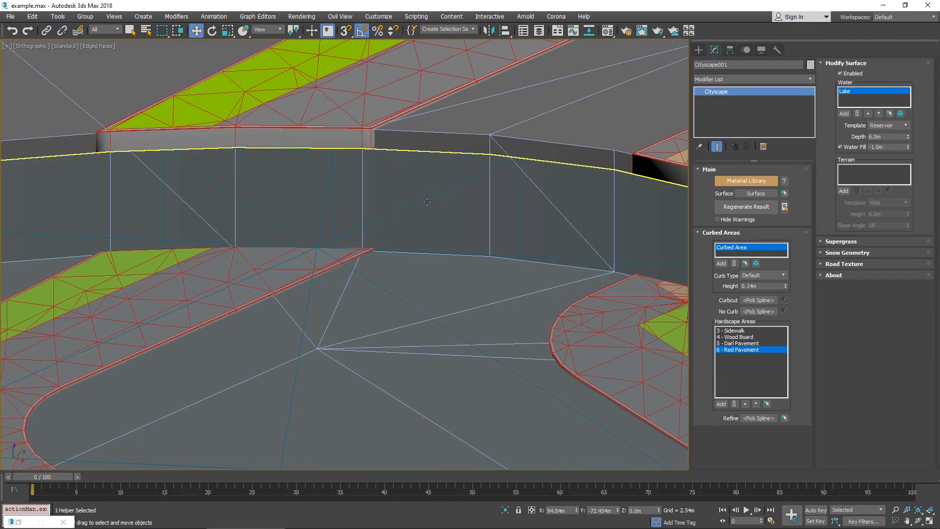
{"action": "left_click", "coordinate": [426, 201]}
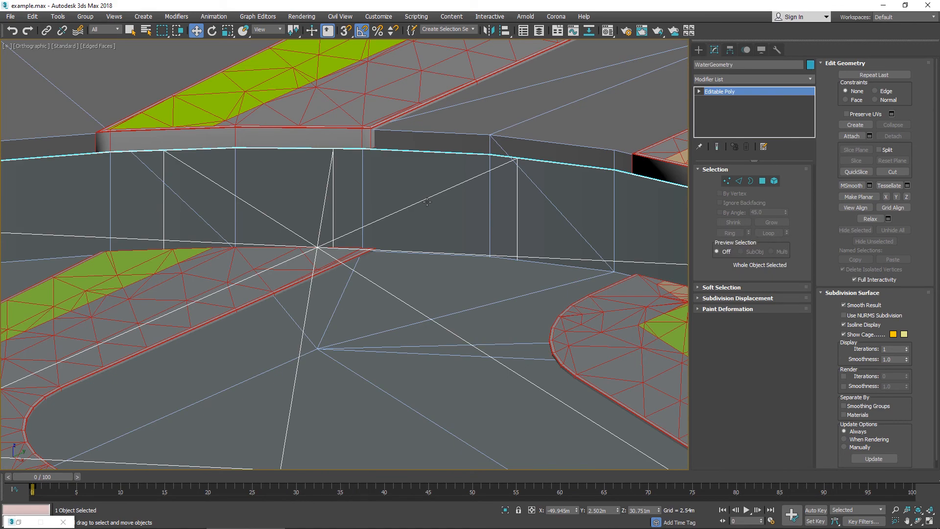
{"action": "key", "text": "alt+q"}
{"action": "middle_click_drag", "start_coordinate": [441, 201], "coordinate": [583, 180], "text": "alt"}
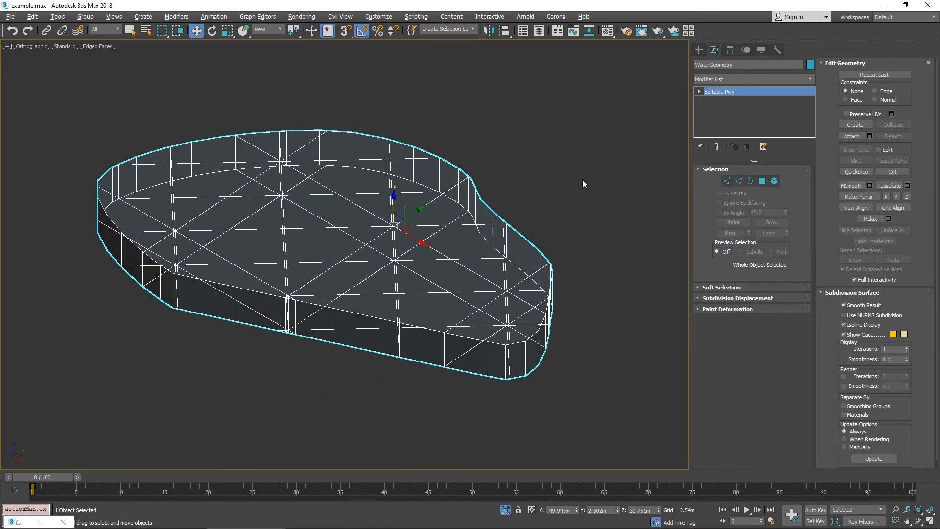
{"action": "left_click", "coordinate": [507, 510]}
Turn off Water Fill for the Cityscape object's Lake entry and regenerate the result.
{"action": "scroll", "coordinate": [509, 257], "scroll_direction": "down", "scroll_amount": 10}
{"action": "scroll", "coordinate": [576, 298], "scroll_direction": "up", "scroll_amount": 5}
{"action": "middle_click_drag", "start_coordinate": [576, 313], "coordinate": [284, 260]}
{"action": "scroll", "coordinate": [284, 260], "scroll_direction": "down", "scroll_amount": 5}
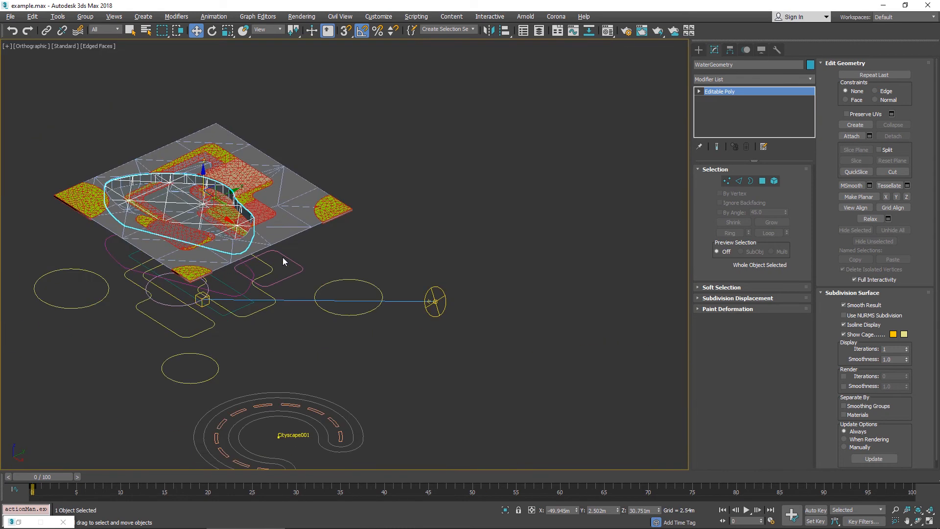
{"action": "left_click", "coordinate": [316, 414]}
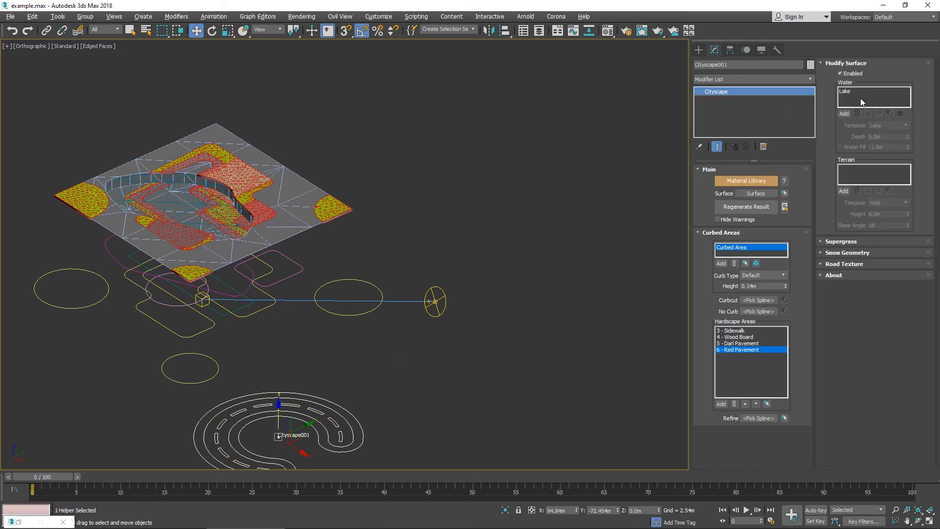
{"action": "left_click", "coordinate": [859, 91]}
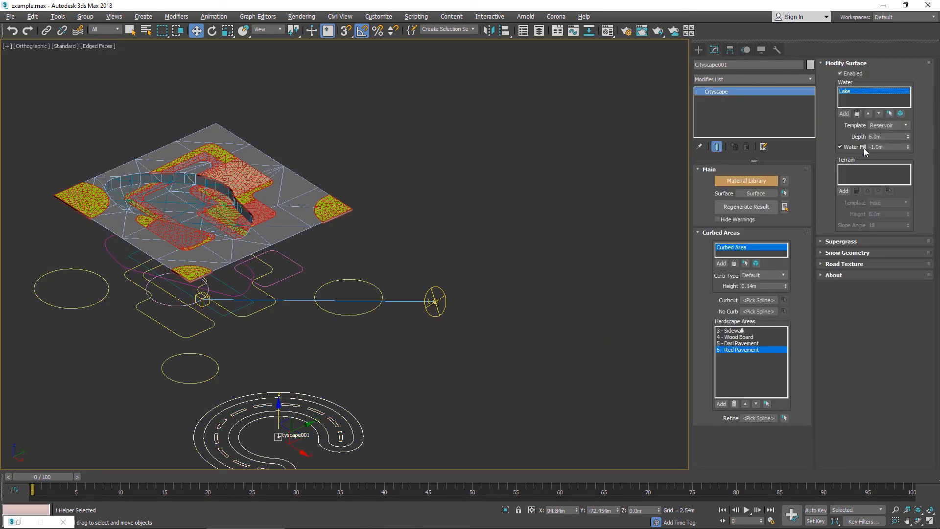
{"action": "middle_click_drag", "start_coordinate": [204, 154], "coordinate": [423, 174]}
{"action": "scroll", "coordinate": [387, 182], "scroll_direction": "up", "scroll_amount": 8}
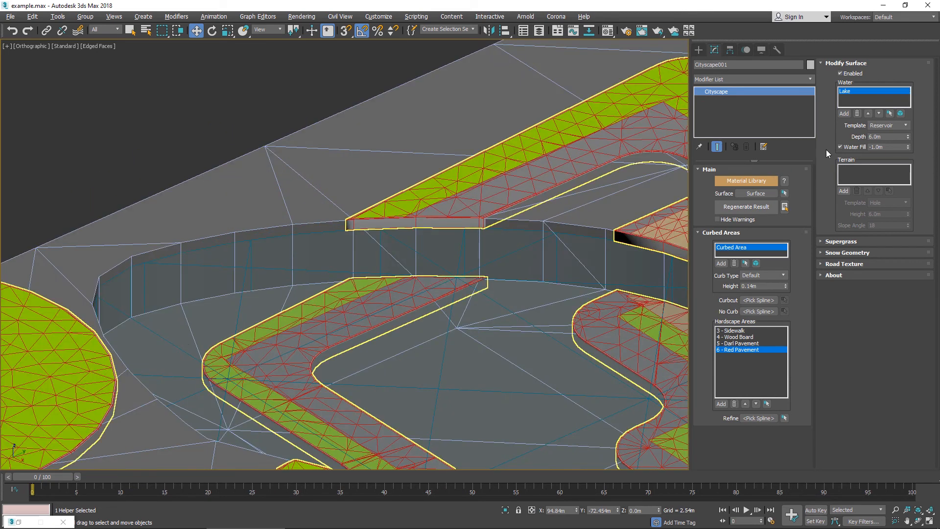
{"action": "left_click", "coordinate": [852, 147]}
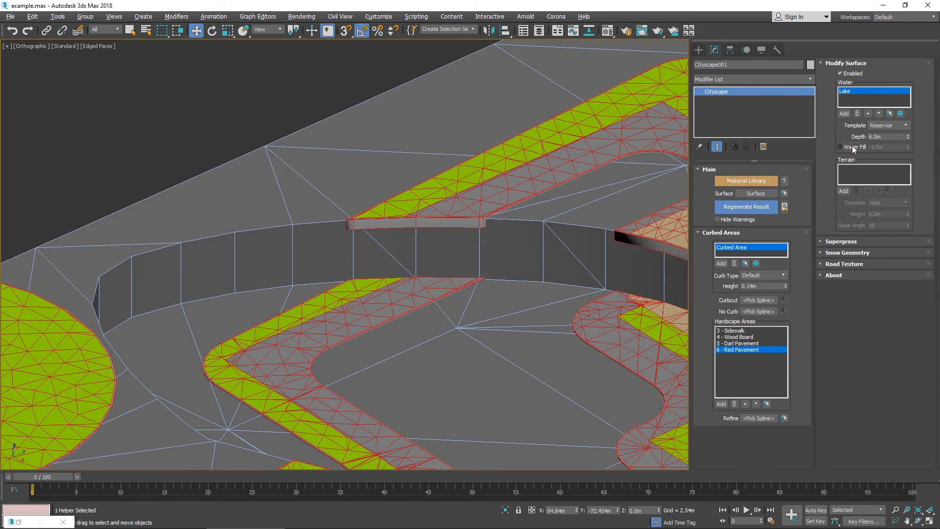
{"action": "left_click", "coordinate": [765, 211]}
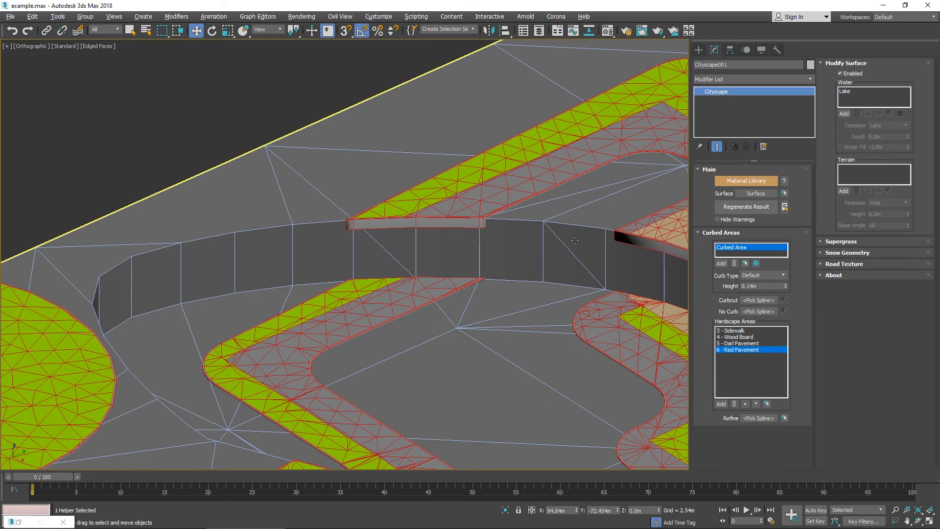
Inspect the reservoir without water, turn Water Fill back on for the Lake, and regenerate the result.
{"action": "middle_click_drag", "start_coordinate": [574, 241], "coordinate": [471, 218]}
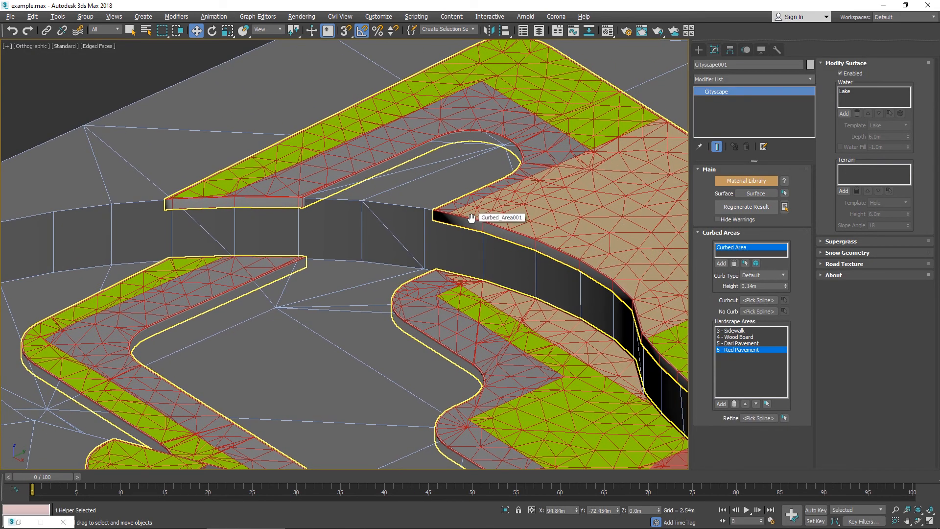
{"action": "scroll", "coordinate": [437, 241], "scroll_direction": "down", "scroll_amount": 8}
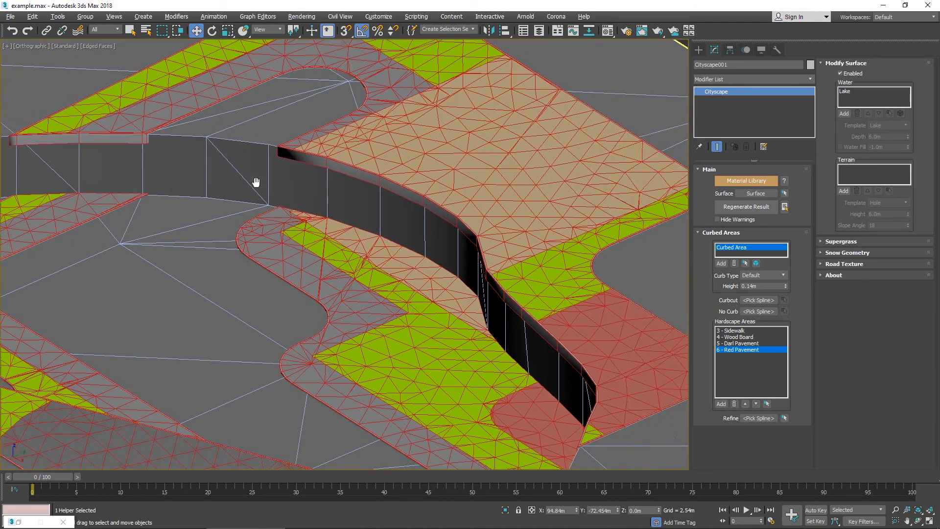
{"action": "scroll", "coordinate": [384, 174], "scroll_direction": "down", "scroll_amount": 3}
{"action": "left_click", "coordinate": [864, 91]}
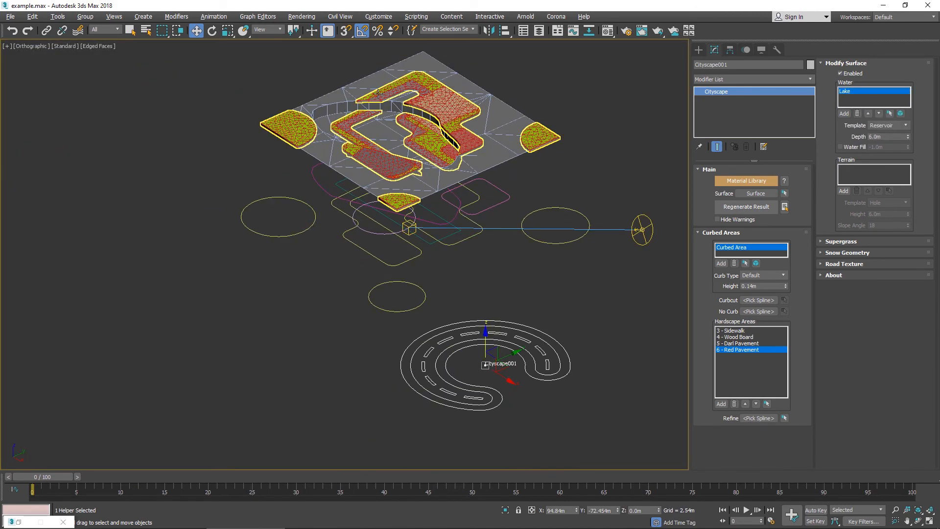
{"action": "middle_click_drag", "start_coordinate": [378, 95], "coordinate": [392, 175]}
{"action": "scroll", "coordinate": [392, 175], "scroll_direction": "up", "scroll_amount": 5}
{"action": "left_click", "coordinate": [854, 145]}
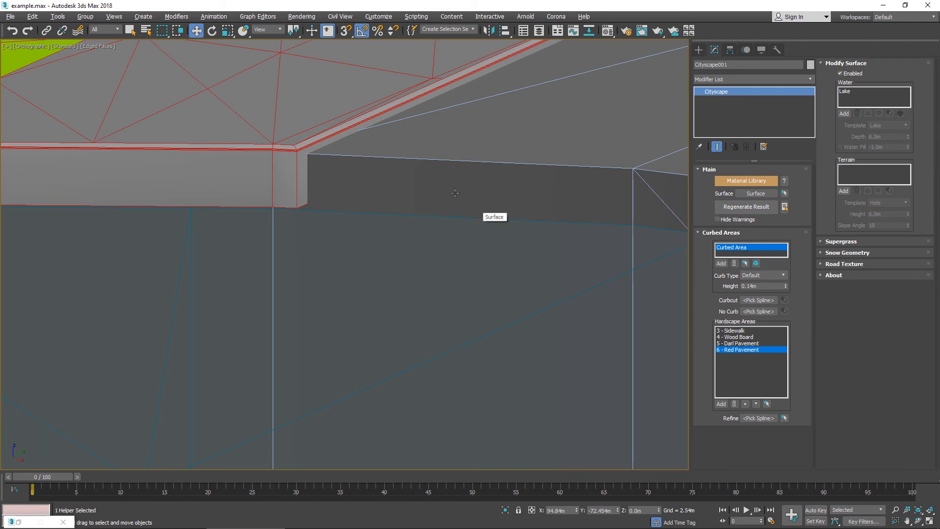
Change the template of the Lake water entry to Lake and regenerate the result.
{"action": "scroll", "coordinate": [454, 193], "scroll_direction": "down", "scroll_amount": 12}
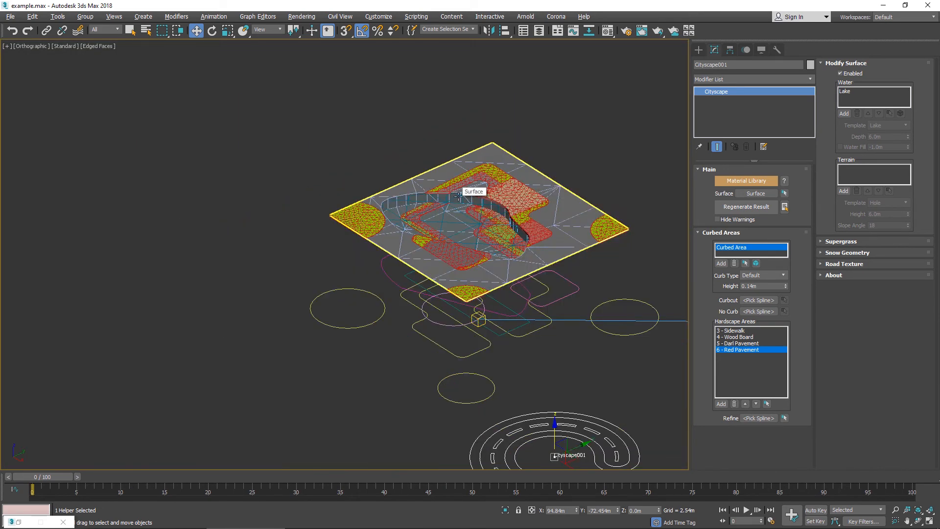
{"action": "left_click", "coordinate": [851, 94]}
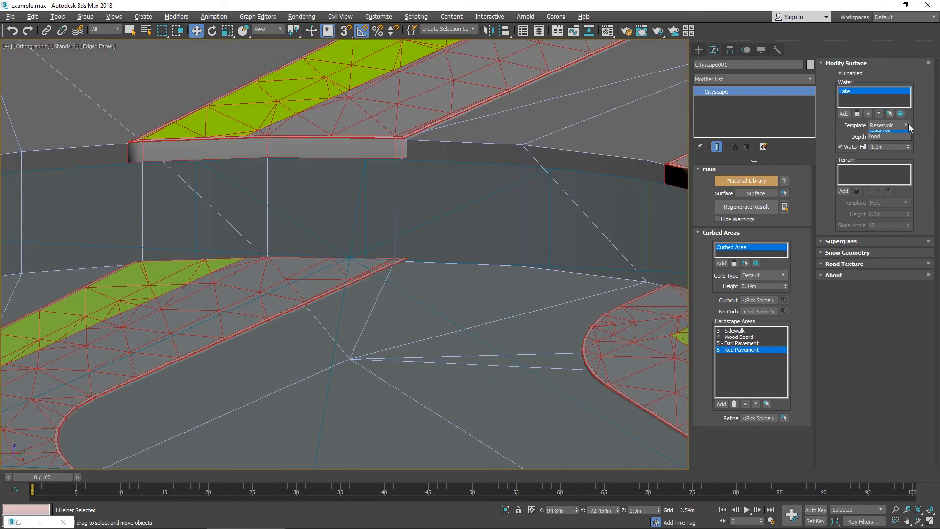
{"action": "left_click", "coordinate": [905, 126]}
{"action": "left_click", "coordinate": [886, 134]}
{"action": "left_click", "coordinate": [746, 207]}
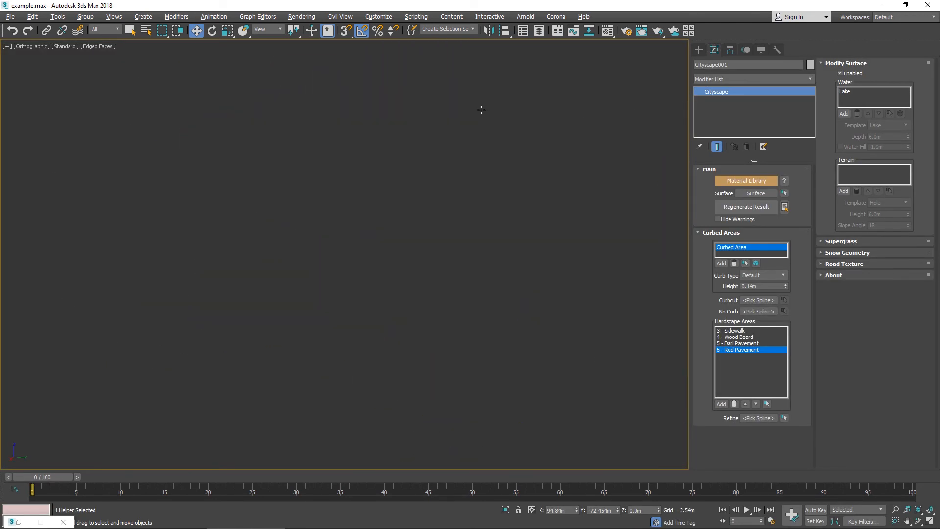
Isolate the Surface object, inspect the lake basin's sloped mesh from several angles, and exit isolation.
{"action": "middle_click_drag", "start_coordinate": [416, 225], "coordinate": [263, 202]}
{"action": "middle_click_drag", "start_coordinate": [503, 218], "coordinate": [556, 212], "text": "alt"}
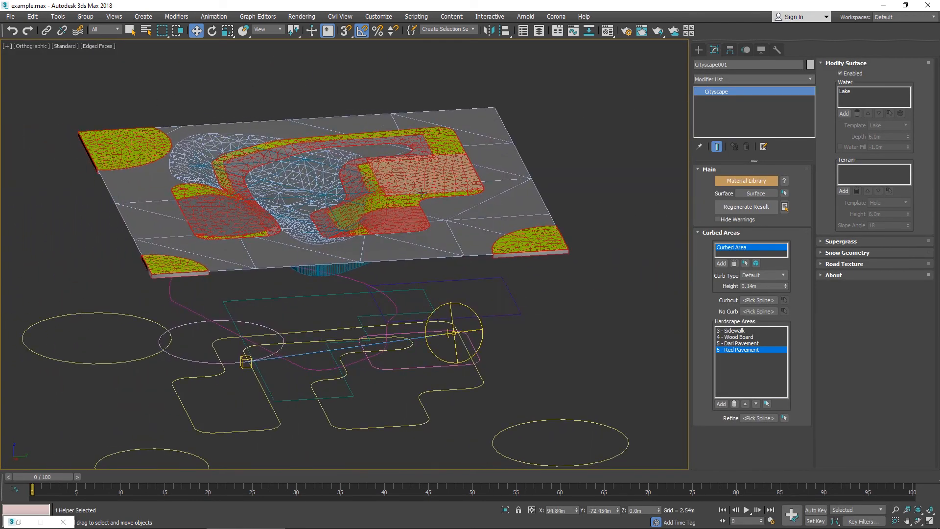
{"action": "scroll", "coordinate": [223, 160], "scroll_direction": "up", "scroll_amount": 5}
{"action": "middle_click_drag", "start_coordinate": [223, 161], "coordinate": [401, 211]}
{"action": "scroll", "coordinate": [401, 211], "scroll_direction": "up", "scroll_amount": 3}
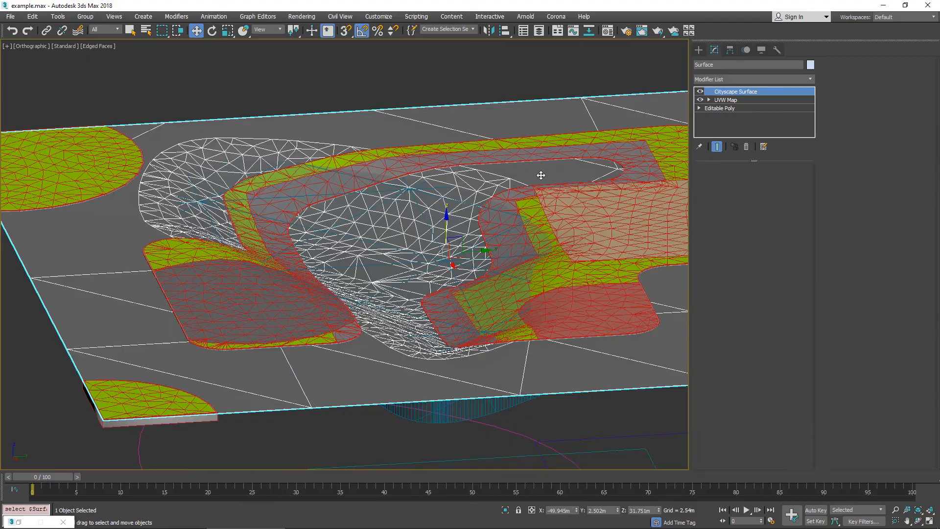
{"action": "key", "text": "alt+q"}
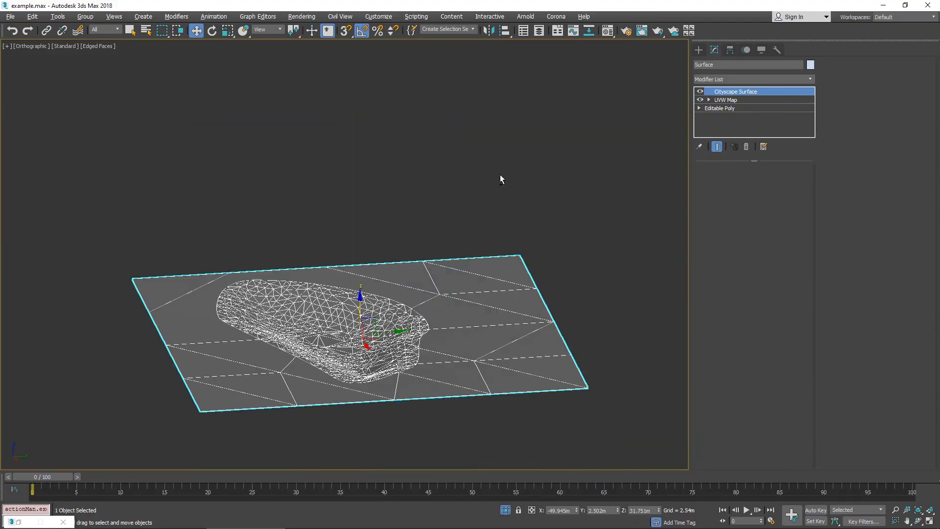
{"action": "scroll", "coordinate": [474, 228], "scroll_direction": "up", "scroll_amount": 4}
{"action": "middle_click_drag", "start_coordinate": [500, 174], "coordinate": [484, 186], "text": "alt"}
{"action": "middle_click_drag", "start_coordinate": [483, 186], "coordinate": [563, 121]}
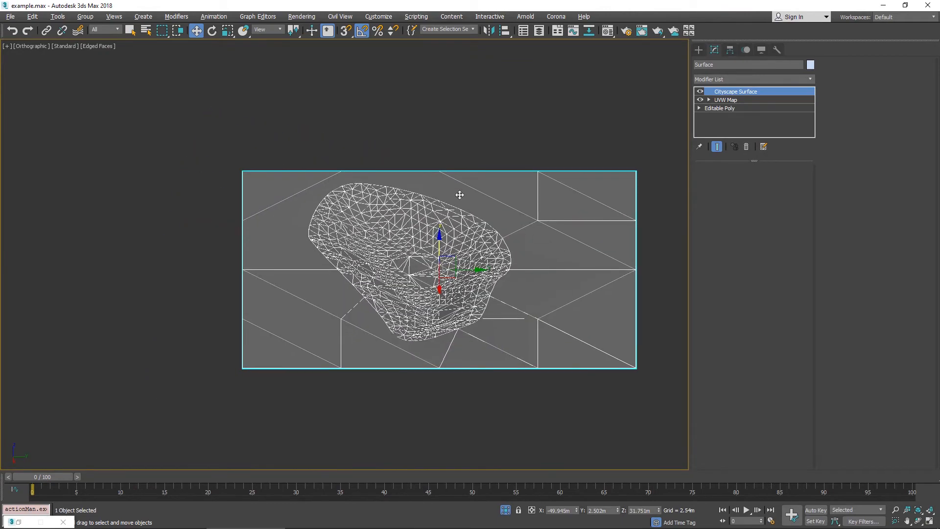
{"action": "scroll", "coordinate": [459, 195], "scroll_direction": "up", "scroll_amount": 5}
{"action": "middle_click_drag", "start_coordinate": [389, 294], "coordinate": [388, 277], "text": "alt"}
{"action": "middle_click_drag", "start_coordinate": [388, 277], "coordinate": [502, 147]}
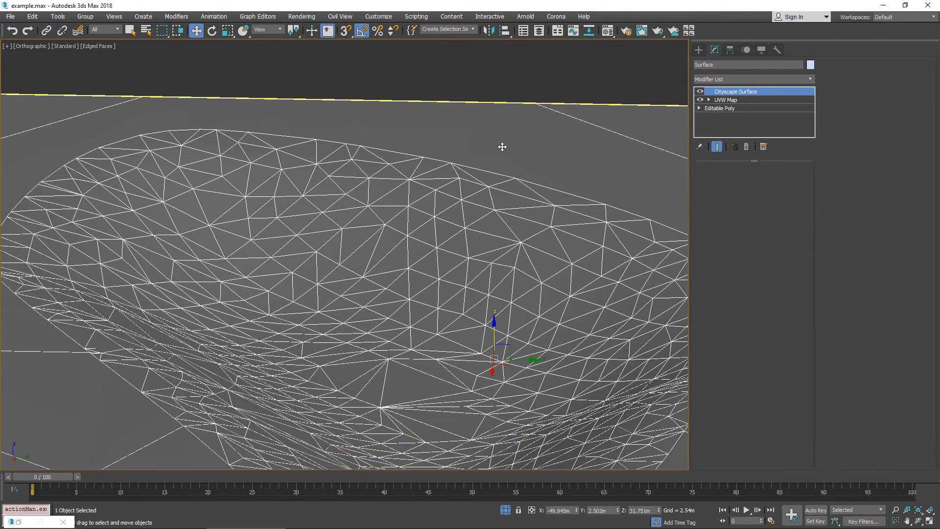
{"action": "left_click", "coordinate": [506, 510]}
Isolate the lake's water geometry, inspect its shape, and exit isolation.
{"action": "middle_click_drag", "start_coordinate": [491, 258], "coordinate": [485, 122], "text": "alt"}
{"action": "left_click", "coordinate": [457, 338]}
{"action": "key", "text": "alt+q"}
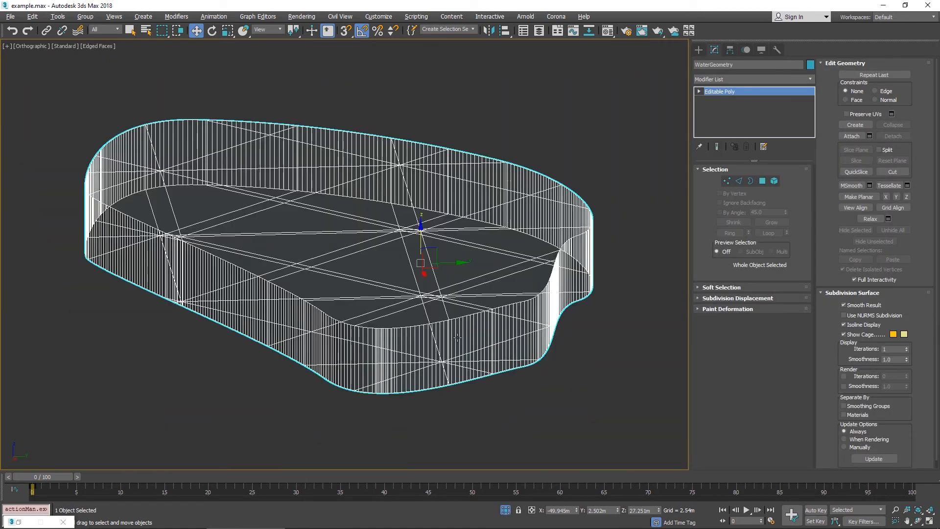
{"action": "left_click", "coordinate": [505, 511]}
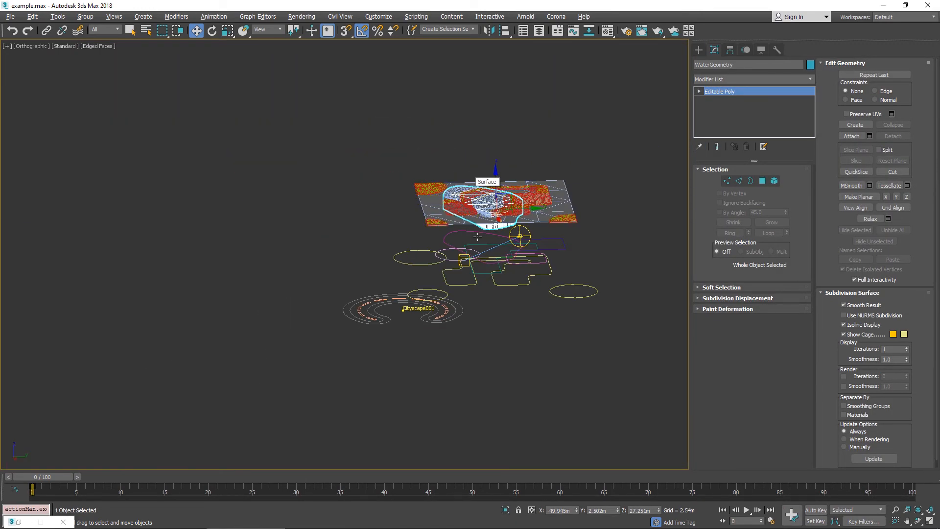
Set the Lake entry's template to Pond with a Water Fill of -0.5 m on the Cityscape object, and regenerate the result.
{"action": "left_click", "coordinate": [443, 308]}
{"action": "scroll", "coordinate": [487, 204], "scroll_direction": "up", "scroll_amount": 10}
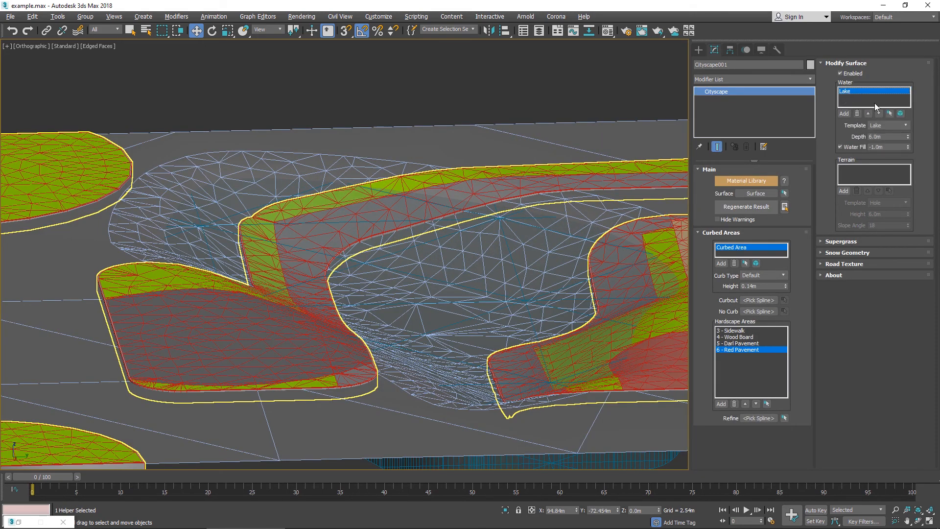
{"action": "left_click", "coordinate": [880, 144]}
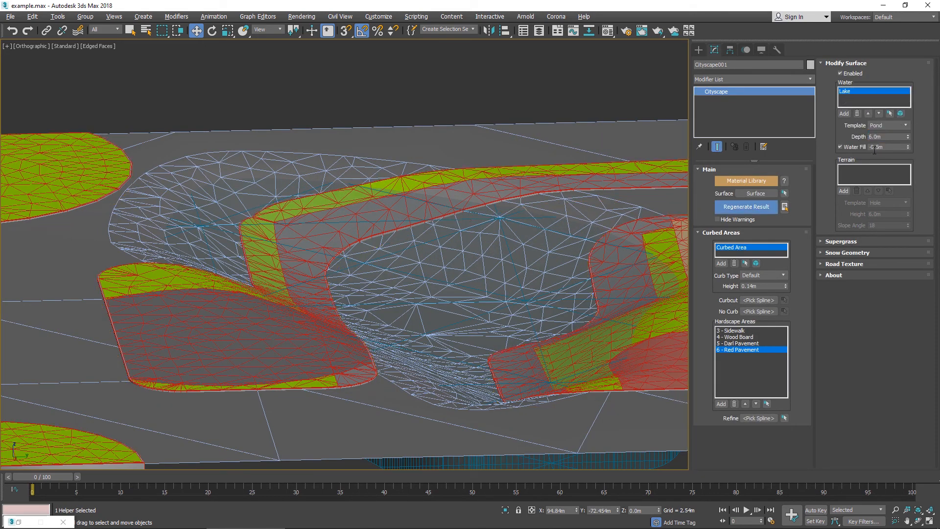
{"action": "scroll", "coordinate": [491, 207], "scroll_direction": "up", "scroll_amount": 3}
{"action": "scroll", "coordinate": [491, 207], "scroll_direction": "down", "scroll_amount": 8}
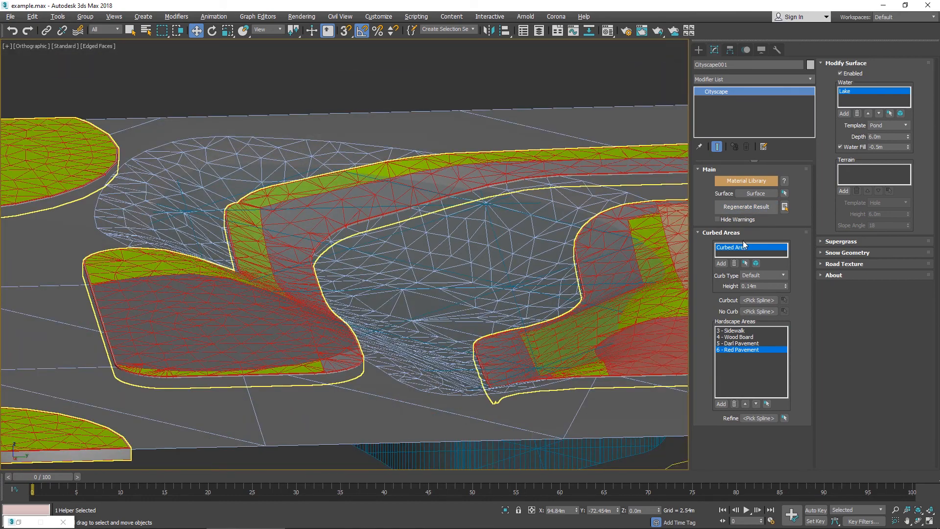
{"action": "left_click", "coordinate": [749, 208]}
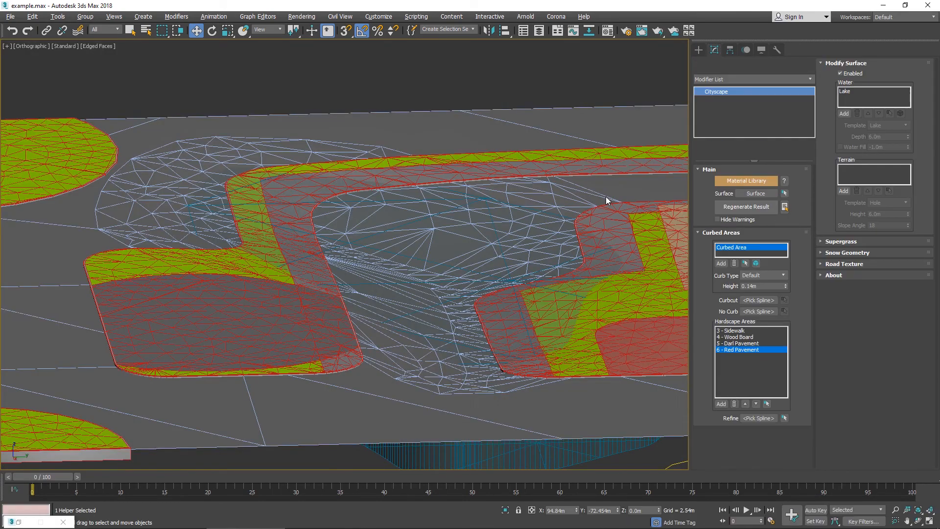
Inspect the pond basin and curbed areas from several angles, and select the water geometry.
{"action": "middle_click_drag", "start_coordinate": [606, 196], "coordinate": [542, 29], "text": "alt"}
{"action": "middle_click_drag", "start_coordinate": [440, 215], "coordinate": [458, 74]}
{"action": "middle_click_drag", "start_coordinate": [357, 159], "coordinate": [766, 189], "text": "alt"}
{"action": "middle_click_drag", "start_coordinate": [254, 209], "coordinate": [598, 197]}
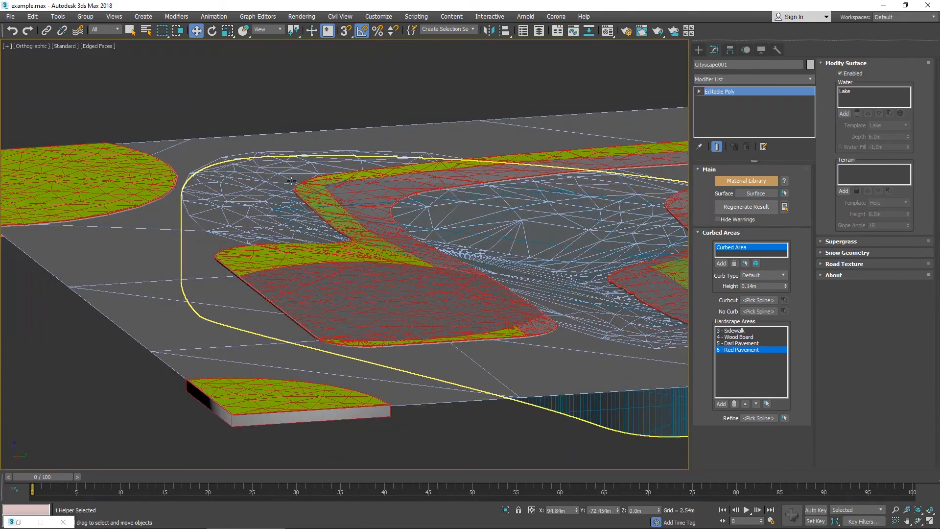
{"action": "scroll", "coordinate": [291, 181], "scroll_direction": "down", "scroll_amount": 3}
{"action": "left_click", "coordinate": [292, 177]}
{"action": "middle_click_drag", "start_coordinate": [299, 168], "coordinate": [440, 201], "text": "alt"}
{"action": "scroll", "coordinate": [369, 191], "scroll_direction": "down", "scroll_amount": 2}
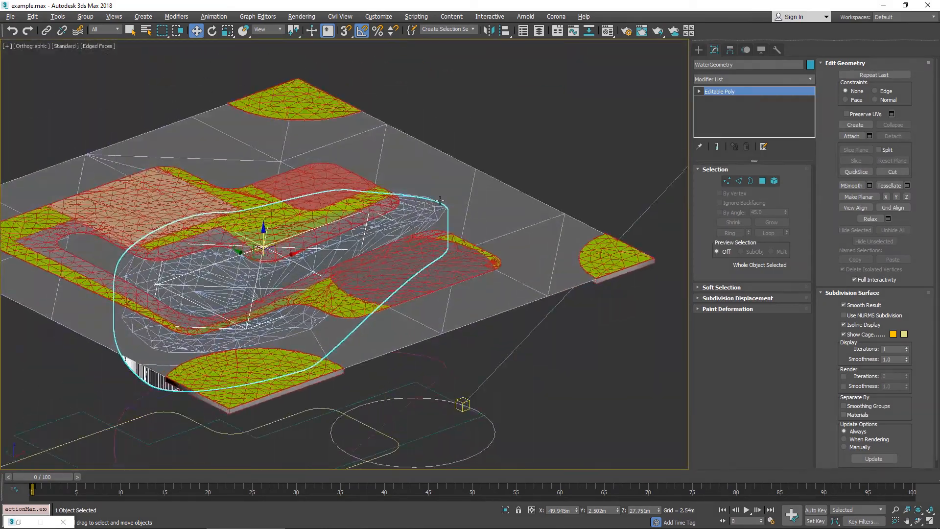
{"action": "left_click_drag", "start_coordinate": [0, 0], "coordinate": [0, 0]}
Isolate the Surface object to view the pond basin, and exit isolation.
{"action": "left_click", "coordinate": [598, 118]}
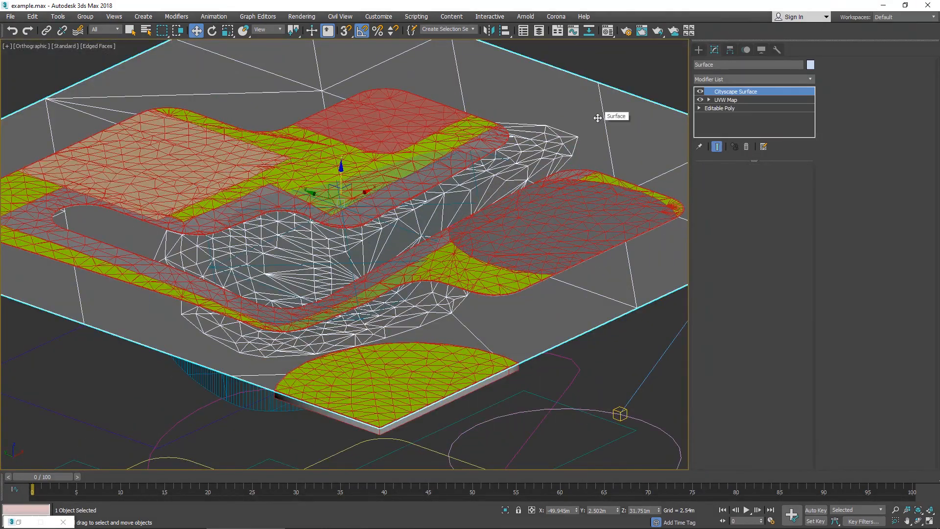
{"action": "key", "text": "alt+q"}
{"action": "left_click", "coordinate": [506, 511]}
Examine how the curbed areas slope down into the pond and meet the water.
{"action": "scroll", "coordinate": [463, 169], "scroll_direction": "up", "scroll_amount": 4}
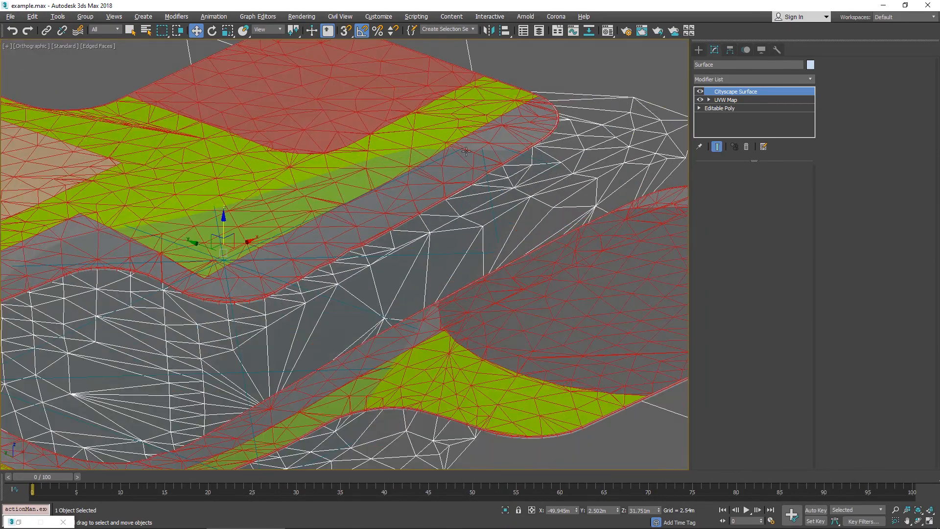
{"action": "middle_click_drag", "start_coordinate": [463, 169], "coordinate": [531, 118], "text": "alt"}
{"action": "scroll", "coordinate": [572, 126], "scroll_direction": "down", "scroll_amount": 5}
{"action": "middle_click_drag", "start_coordinate": [531, 118], "coordinate": [522, 230]}
{"action": "scroll", "coordinate": [493, 202], "scroll_direction": "up", "scroll_amount": 5}
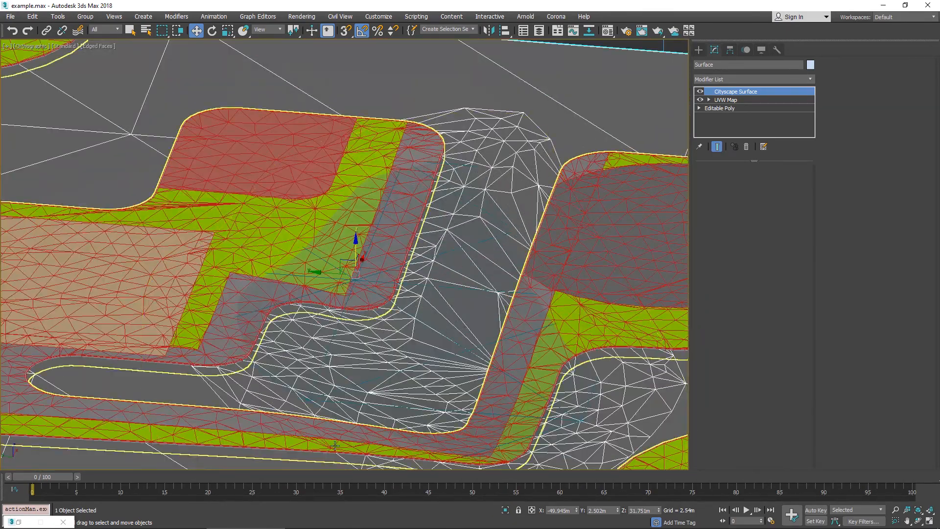
{"action": "middle_click_drag", "start_coordinate": [240, 313], "coordinate": [325, 239], "text": "alt"}
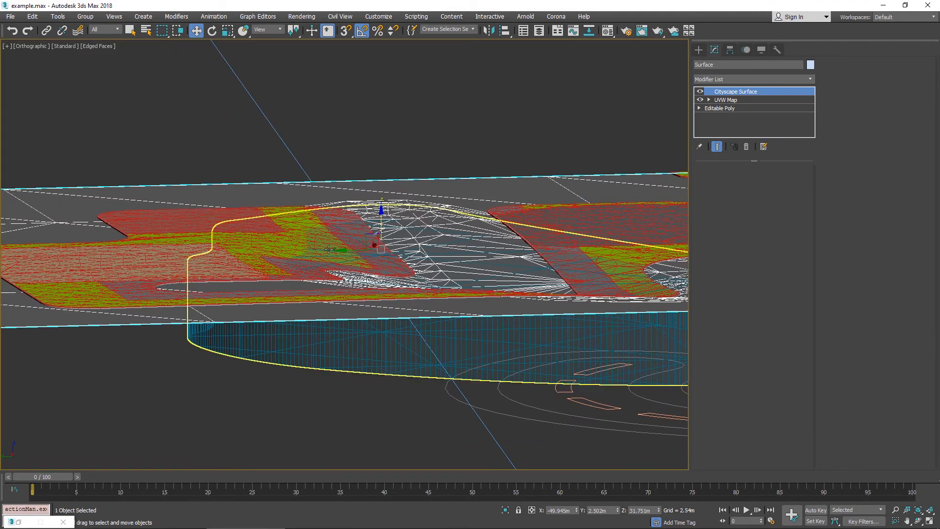
{"action": "scroll", "coordinate": [326, 238], "scroll_direction": "up", "scroll_amount": 4}
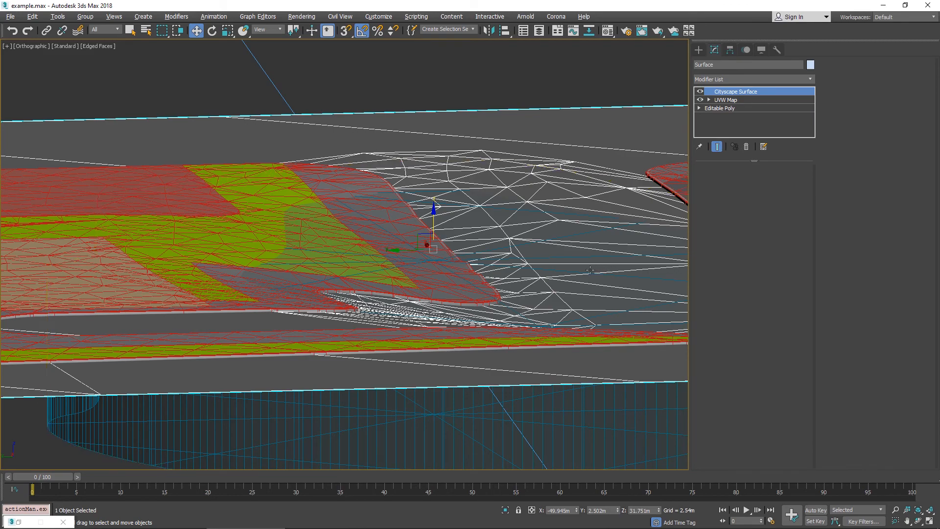
{"action": "middle_click_drag", "start_coordinate": [461, 294], "coordinate": [391, 318], "text": "alt"}
{"action": "middle_click_drag", "start_coordinate": [391, 318], "coordinate": [410, 244]}
{"action": "scroll", "coordinate": [410, 244], "scroll_direction": "down", "scroll_amount": 6}
Hide the scene geometry to expose the layout splines, and view them from above.
{"action": "left_click", "coordinate": [453, 196]}
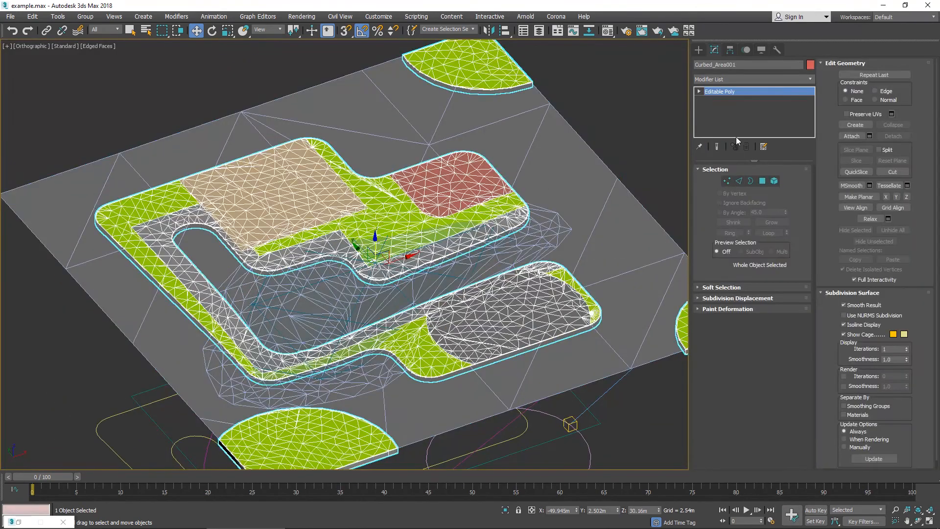
{"action": "left_click", "coordinate": [603, 124]}
{"action": "key", "text": "shift+g"}
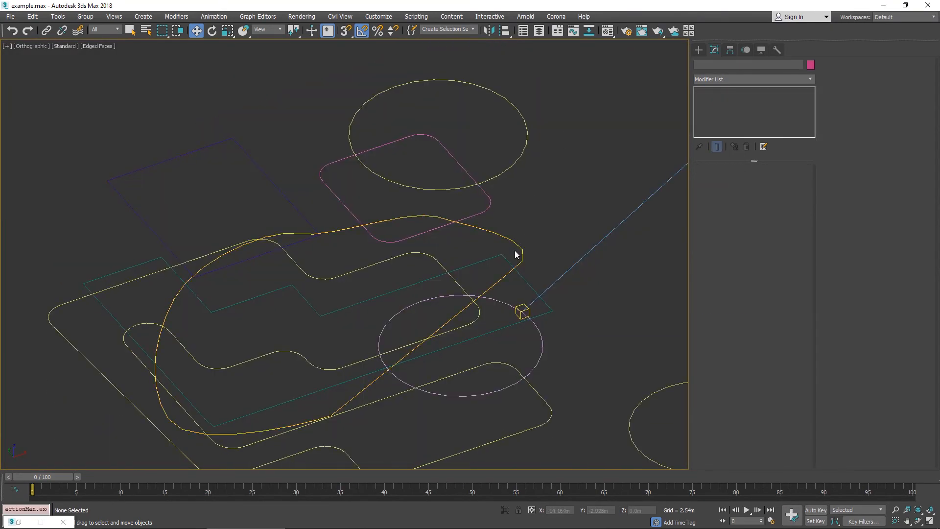
{"action": "mouse_move", "coordinate": [477, 258]}
{"action": "middle_mouse_down", "text": "alt"}
{"action": "mouse_move", "coordinate": [465, 275]}
{"action": "mouse_move", "coordinate": [474, 250]}
{"action": "middle_mouse_up", "text": "alt"}
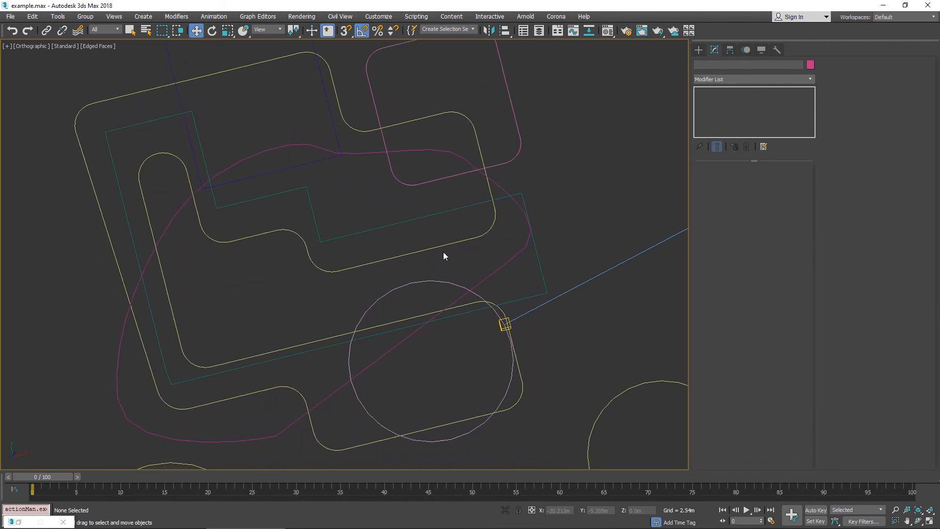
Delete the inner recess vertices of the Curbed Area spline at vertex level, exit vertex editing, and show the geometry again.
{"action": "left_click", "coordinate": [443, 248]}
{"action": "left_click", "coordinate": [716, 108]}
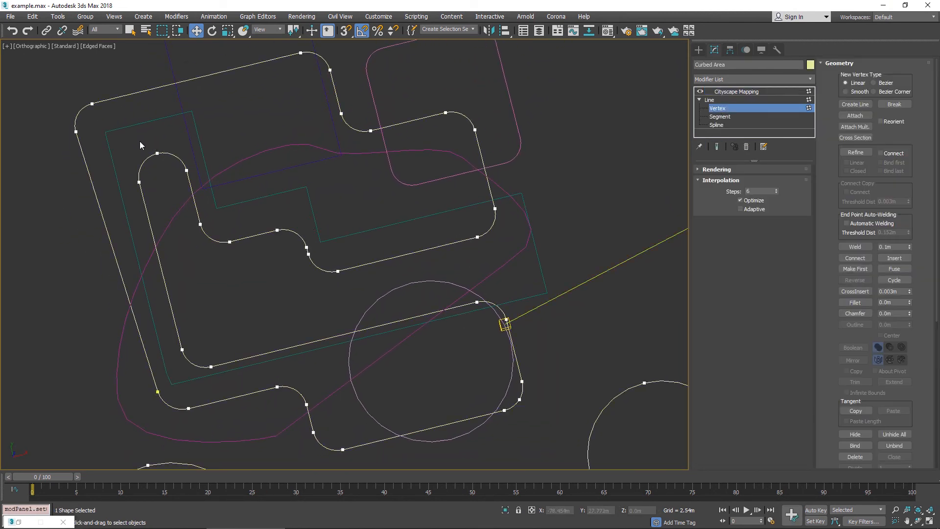
{"action": "key", "text": "Delete"}
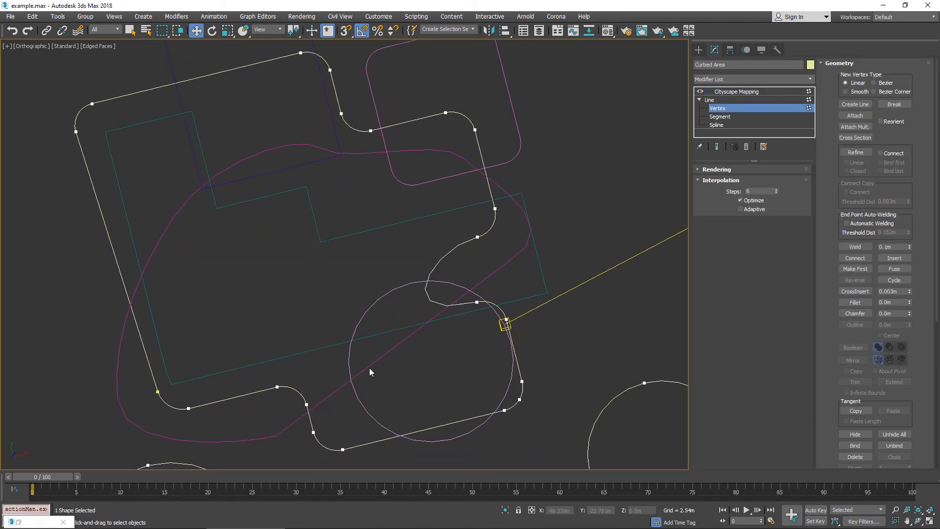
{"action": "left_click_drag", "start_coordinate": [411, 196], "coordinate": [512, 235]}
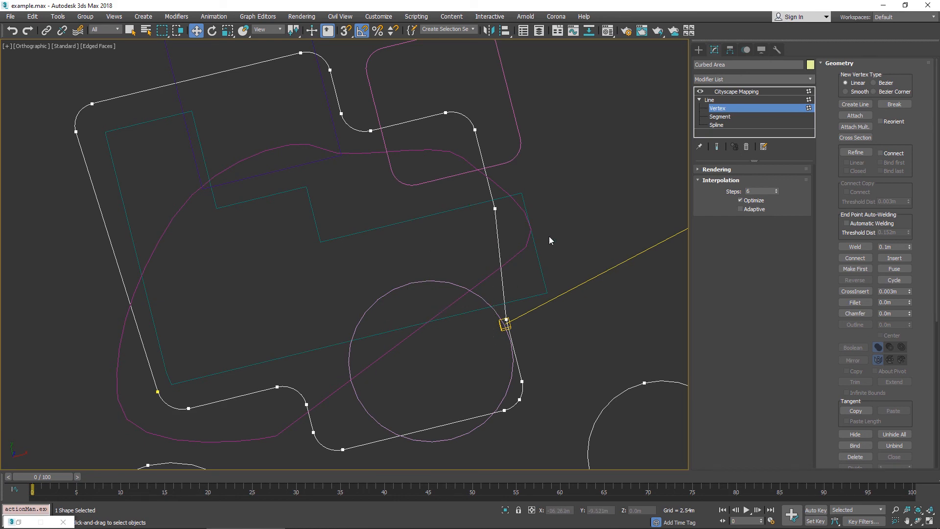
{"action": "left_click", "coordinate": [725, 100]}
{"action": "left_click", "coordinate": [734, 91]}
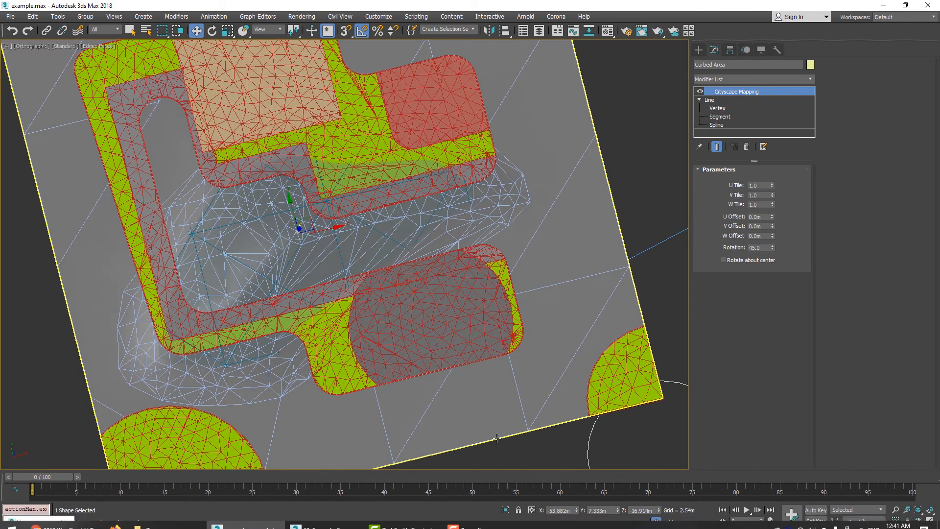
Select the Cityscape object and regenerate the result from the edited Curbed Area spline.
{"action": "scroll", "coordinate": [496, 437], "scroll_direction": "down", "scroll_amount": 5}
{"action": "left_click", "coordinate": [600, 408]}
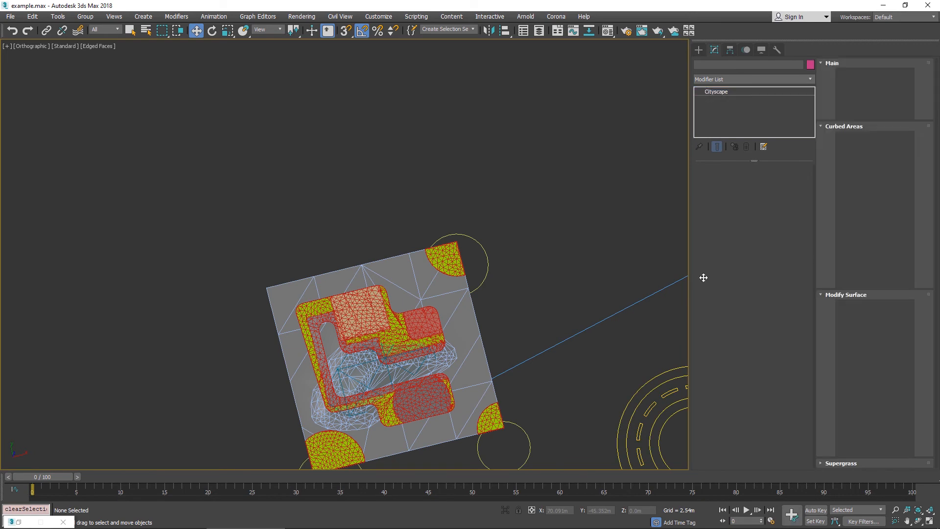
{"action": "left_click", "coordinate": [738, 210]}
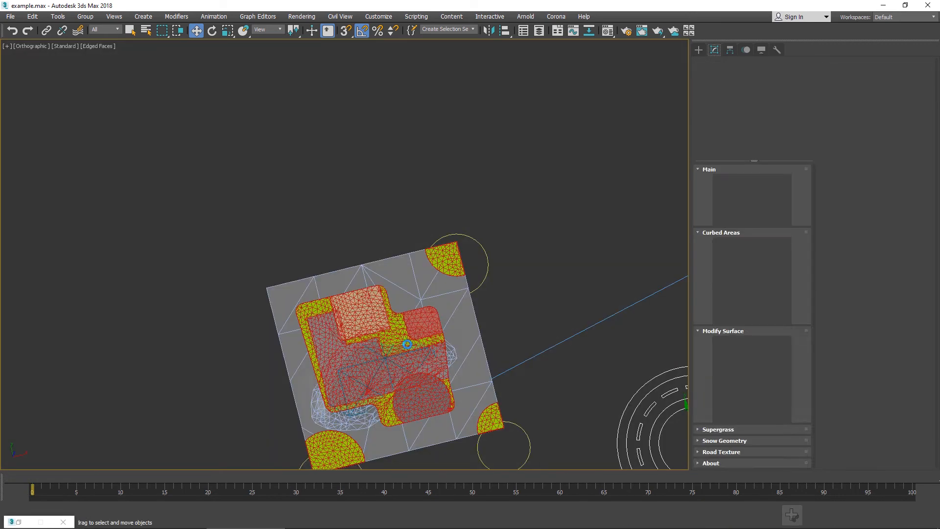
Frame the curbed area over the pond at an angle, render it in V-Ray, and close the frame buffer.
{"action": "middle_click_drag", "start_coordinate": [407, 344], "coordinate": [485, 174], "text": "alt"}
{"action": "scroll", "coordinate": [457, 310], "scroll_direction": "up", "scroll_amount": 5}
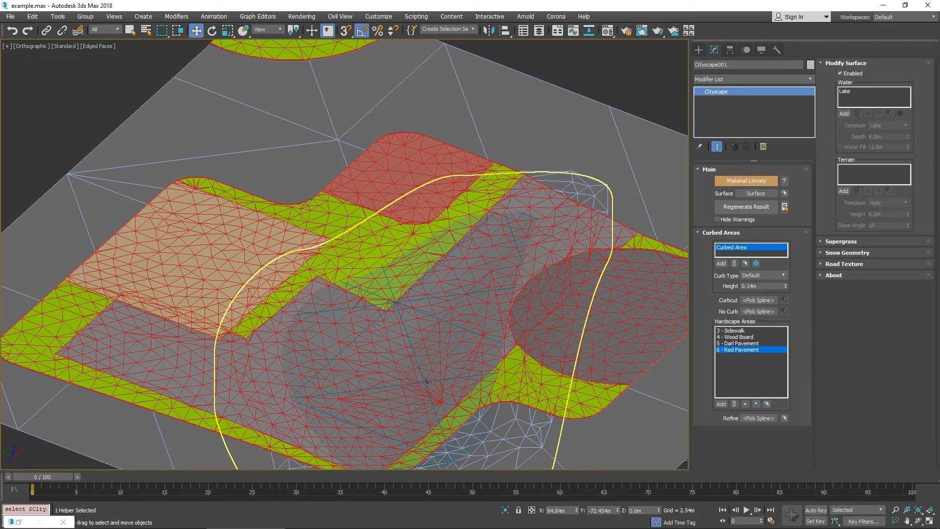
{"action": "key", "text": "shift+q"}
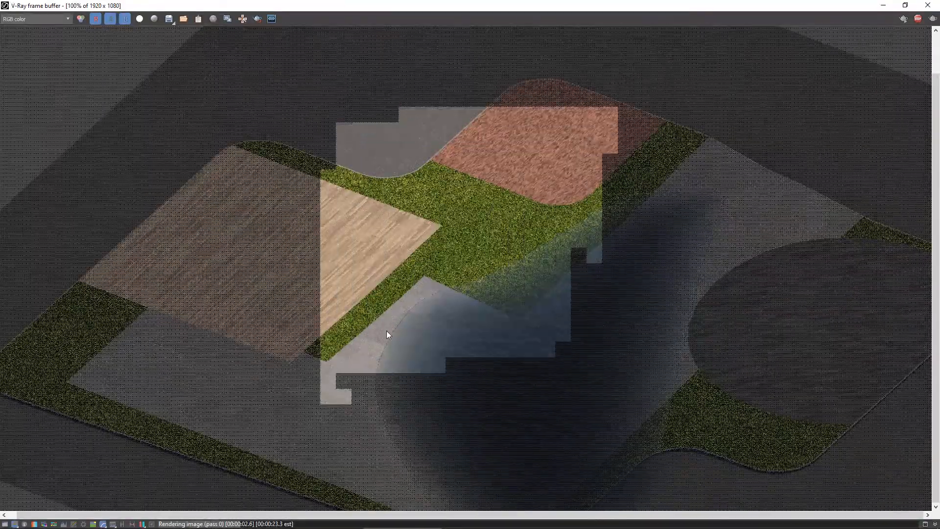
{"action": "left_click", "coordinate": [933, 6]}
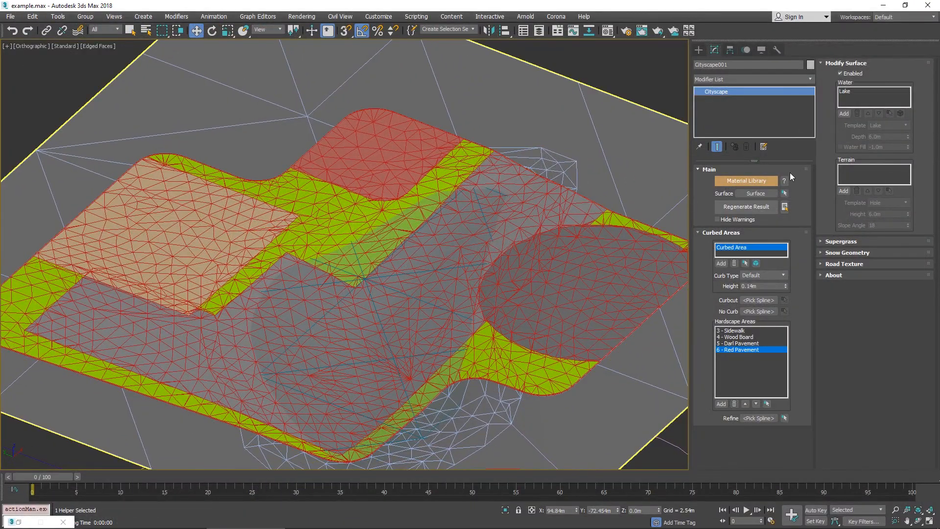
Open the Material Library and remove the Sidewalk entry from the hardscape areas.
{"action": "left_click", "coordinate": [721, 182]}
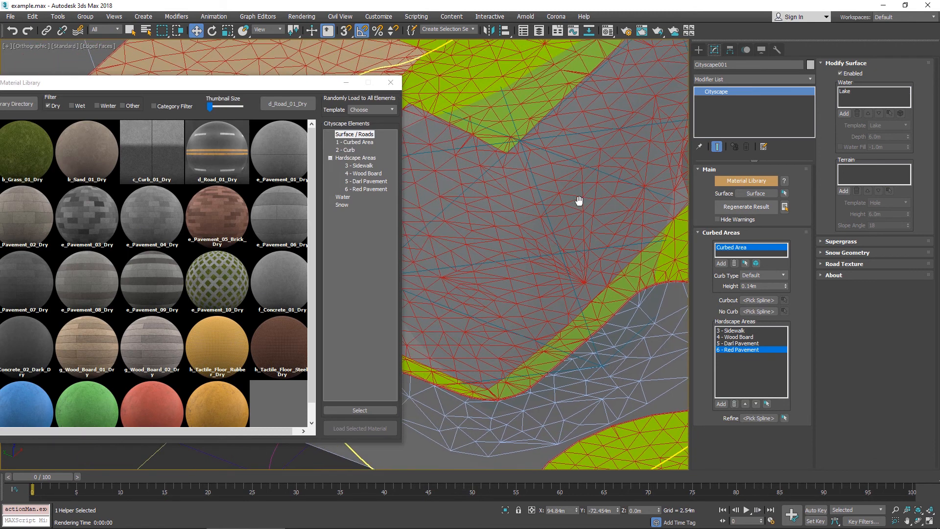
{"action": "left_click", "coordinate": [734, 331]}
{"action": "left_click", "coordinate": [736, 404]}
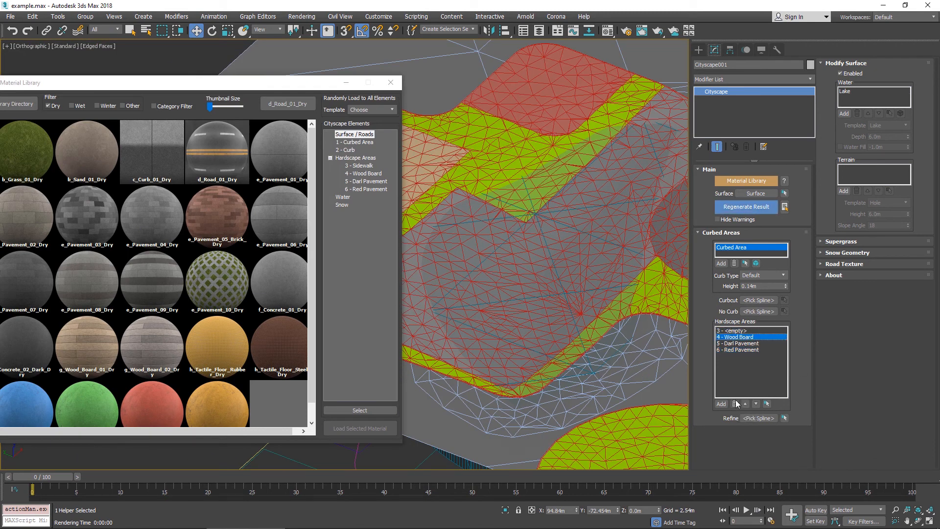
Remove the Wood Board, Darl Pavement and Red Pavement entries from the hardscape areas and regenerate the result.
{"action": "left_click", "coordinate": [739, 350]}
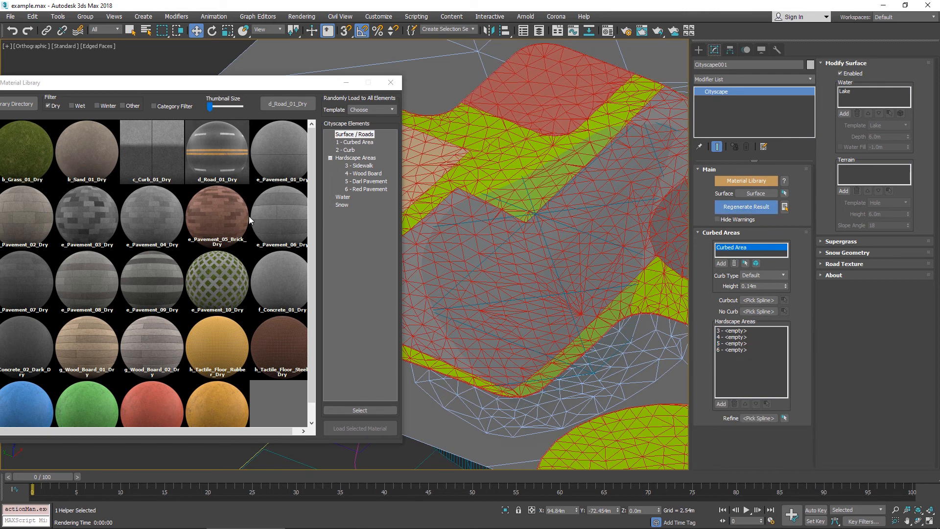
{"action": "left_click", "coordinate": [746, 206]}
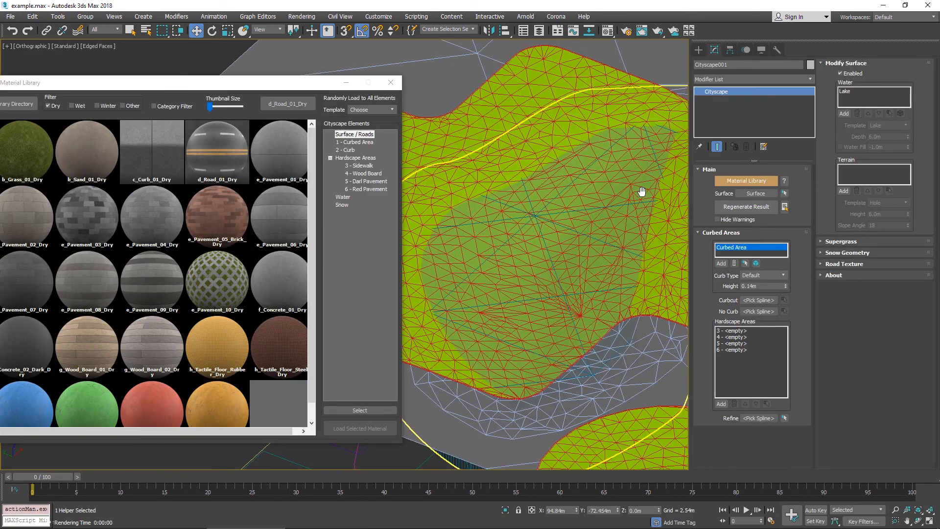
Render the curbed area without hardscape in V-Ray, stop the render, and close the frame buffer.
{"action": "key", "text": "shift+q"}
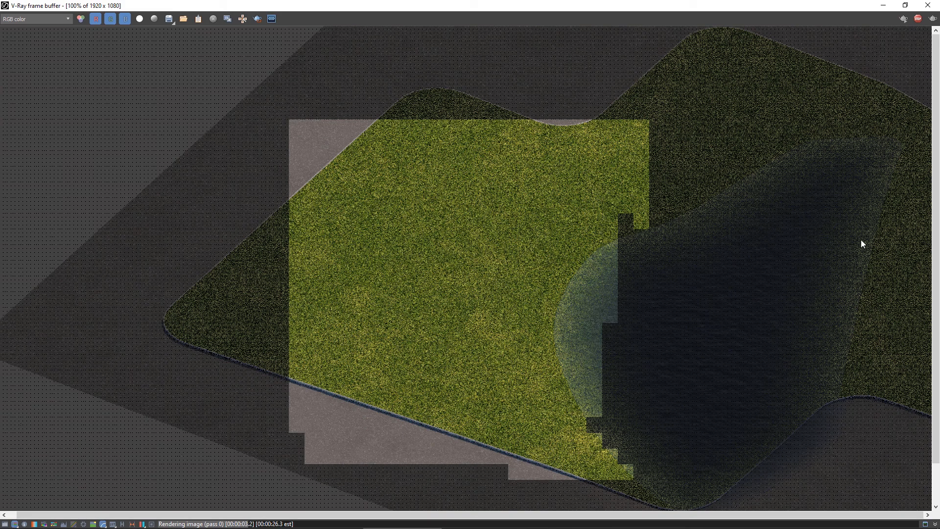
{"action": "left_click", "coordinate": [918, 19]}
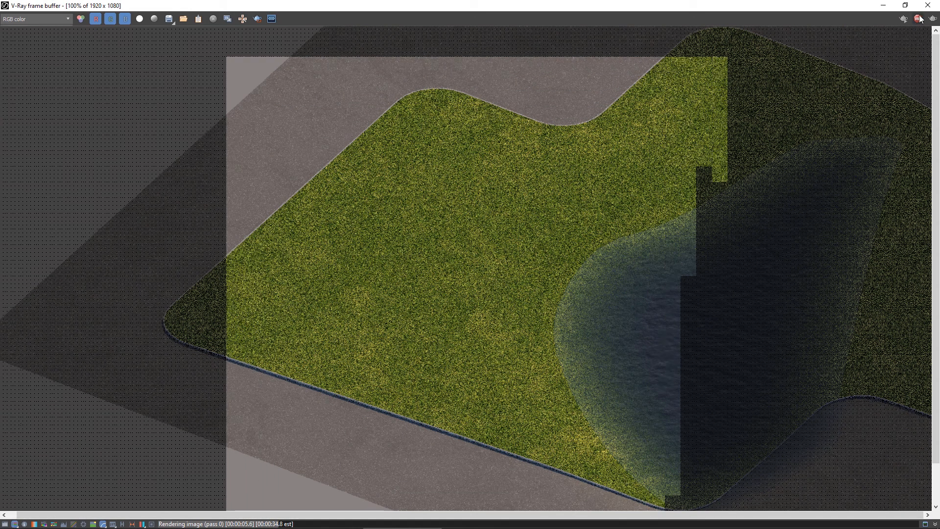
{"action": "left_click", "coordinate": [929, 6]}
{"action": "scroll", "coordinate": [593, 208], "scroll_direction": "up", "scroll_amount": 2}
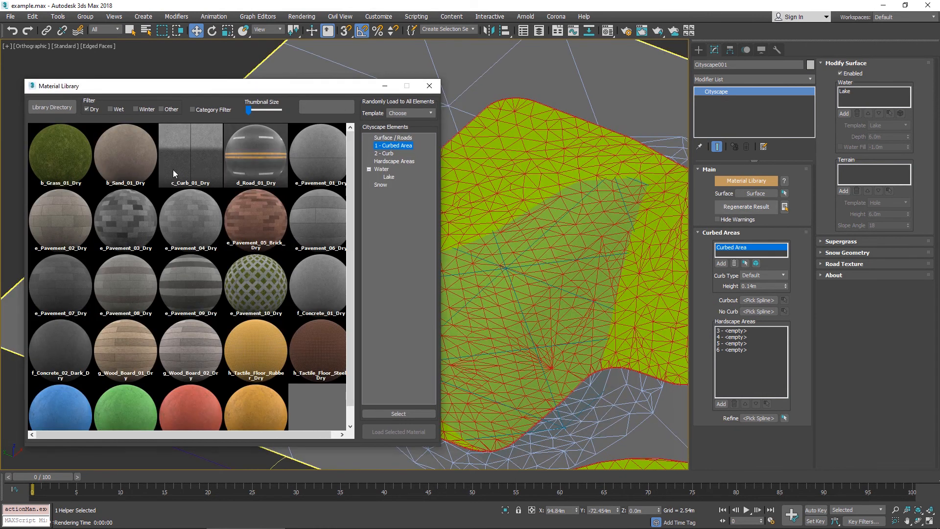
Assign the b_Sand_01_Dry material to the Curbed Area element and close the Material Library.
{"action": "left_click", "coordinate": [122, 165]}
{"action": "double_click", "coordinate": [142, 157]}
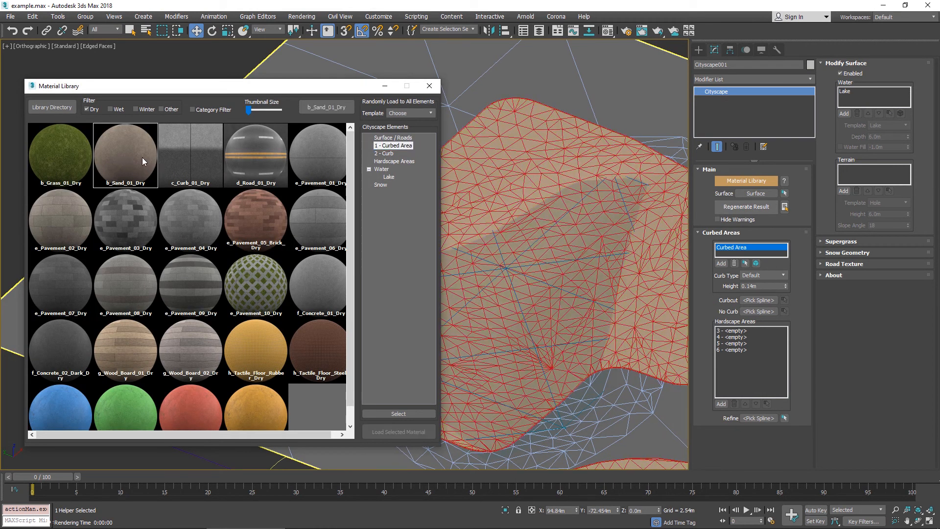
{"action": "left_click", "coordinate": [429, 86]}
Render the sand-covered curbed area in V-Ray and close the frame buffer.
{"action": "key", "text": "shift+q"}
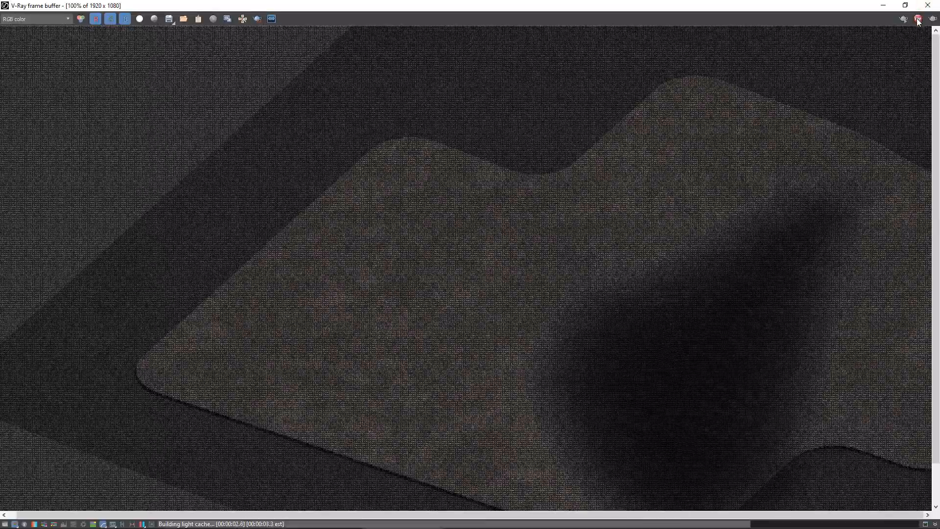
{"action": "left_click", "coordinate": [927, 6]}
{"action": "scroll", "coordinate": [349, 221], "scroll_direction": "down", "scroll_amount": 5}
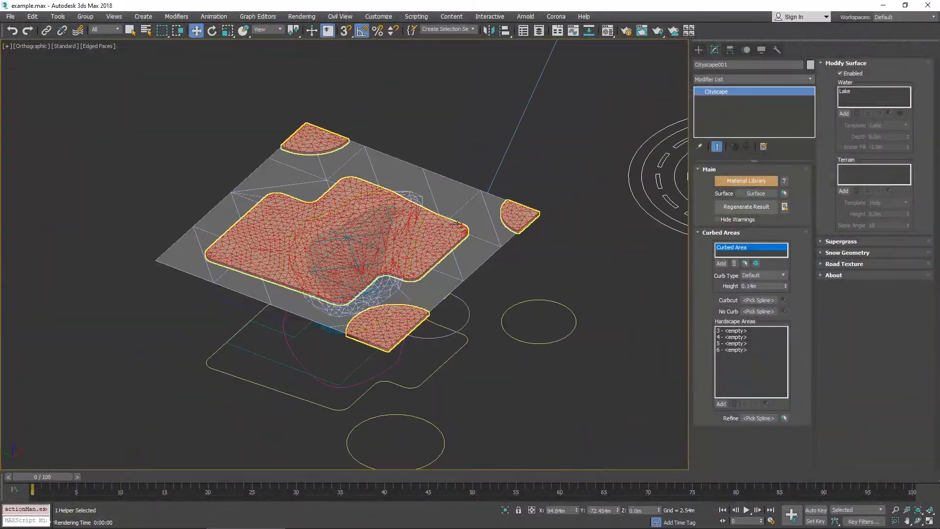
Draw a circle spline about 17.6 m in radius near the surface's edge beside the curbed area's notch, using wireframe display.
{"action": "middle_click_drag", "start_coordinate": [416, 230], "coordinate": [517, 383], "text": "alt"}
{"action": "scroll", "coordinate": [420, 212], "scroll_direction": "up", "scroll_amount": 6}
{"action": "scroll", "coordinate": [420, 212], "scroll_direction": "down", "scroll_amount": 5}
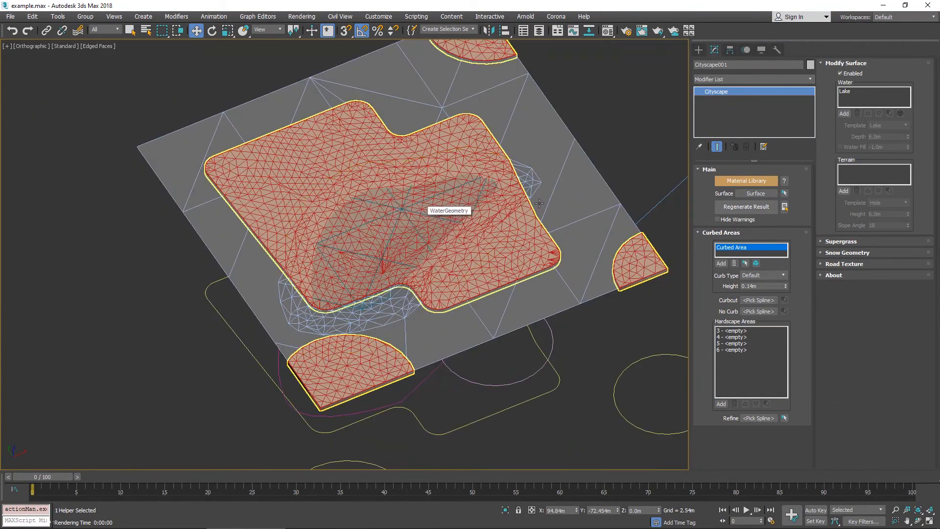
{"action": "middle_click_drag", "start_coordinate": [424, 215], "coordinate": [528, 436], "text": "alt"}
{"action": "left_click", "coordinate": [700, 47]}
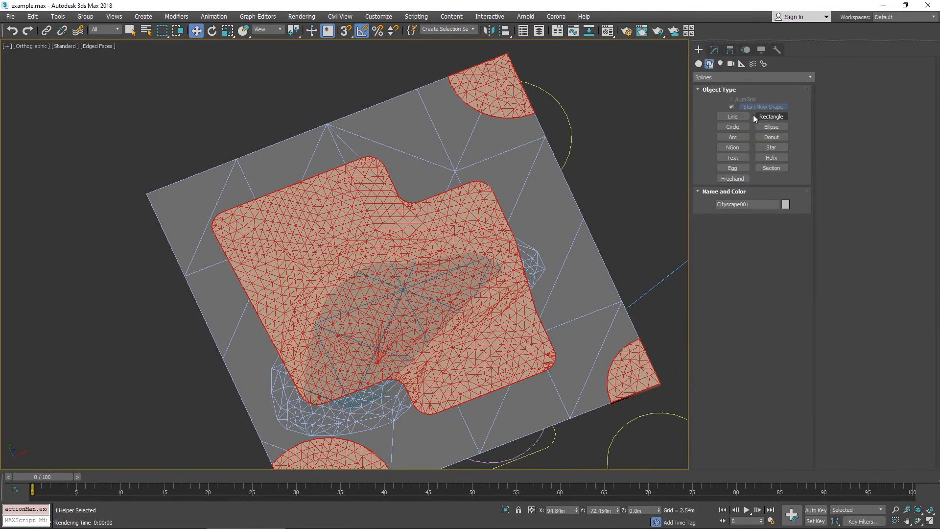
{"action": "left_click", "coordinate": [733, 127]}
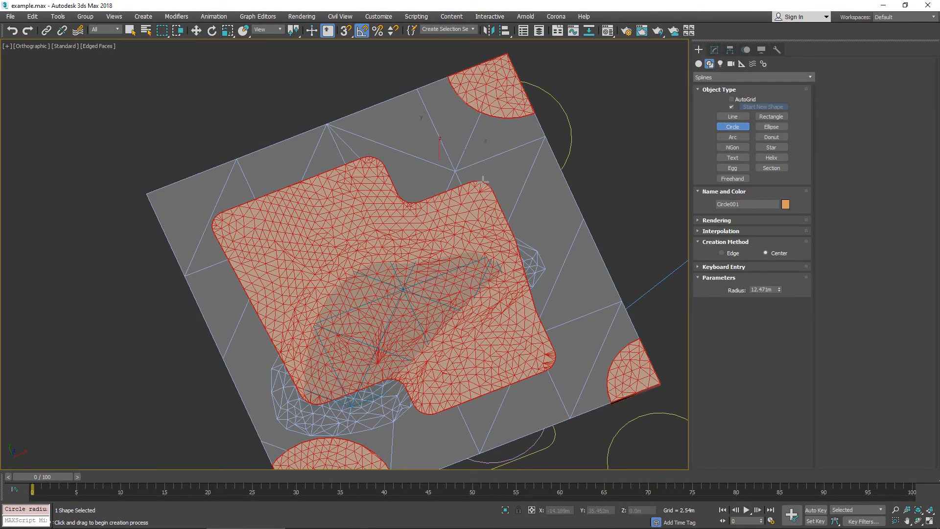
{"action": "key", "text": "F3"}
{"action": "left_click_drag", "start_coordinate": [486, 186], "coordinate": [495, 195]}
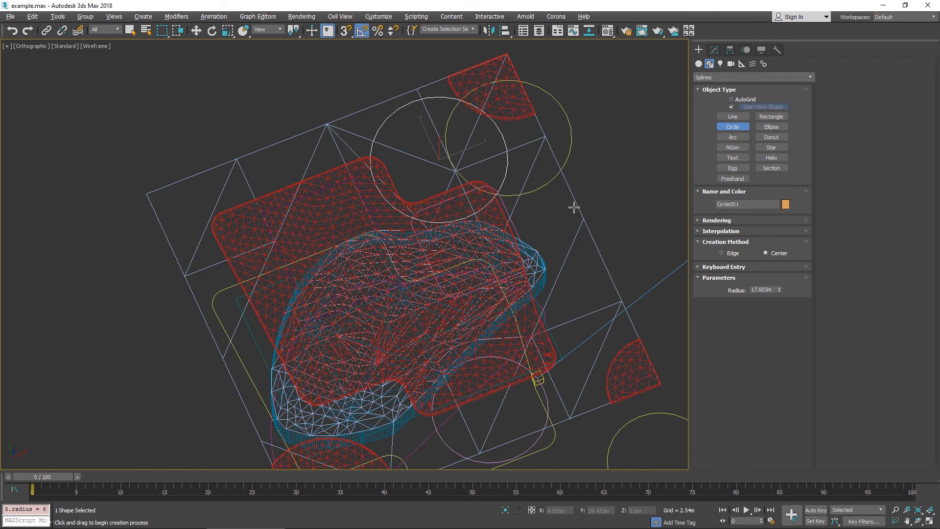
Select the Cityscape object and add the new circle spline to the Water list of Modify Surface.
{"action": "middle_click_drag", "start_coordinate": [573, 208], "coordinate": [511, 249], "text": "alt"}
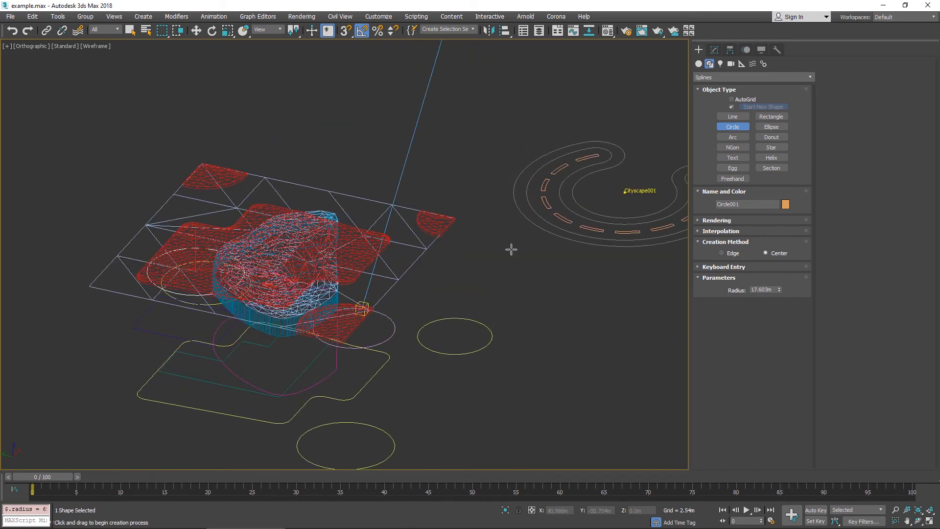
{"action": "right_click", "coordinate": [510, 249]}
{"action": "left_click", "coordinate": [625, 191]}
{"action": "left_click", "coordinate": [714, 50]}
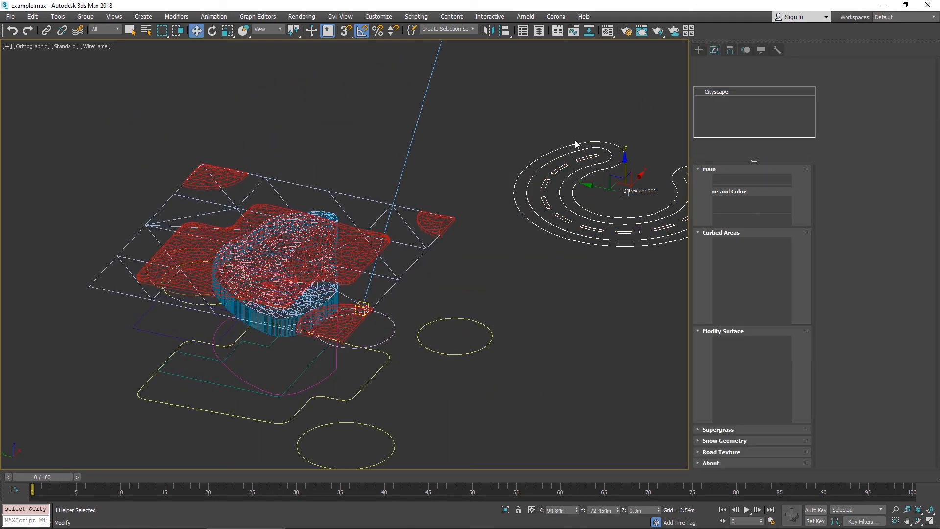
{"action": "middle_click_drag", "start_coordinate": [299, 266], "coordinate": [469, 214], "text": "alt"}
{"action": "left_click", "coordinate": [843, 114]}
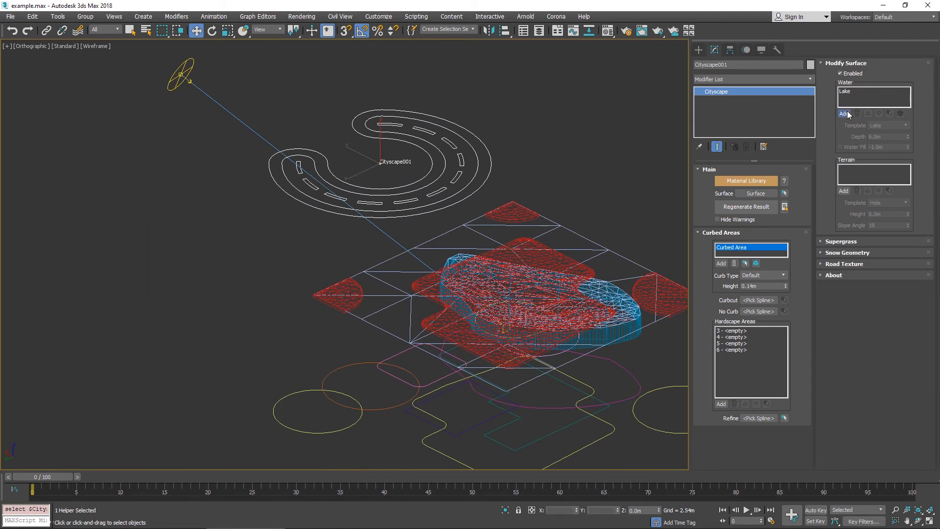
{"action": "middle_click_drag", "start_coordinate": [408, 425], "coordinate": [364, 433], "text": "alt"}
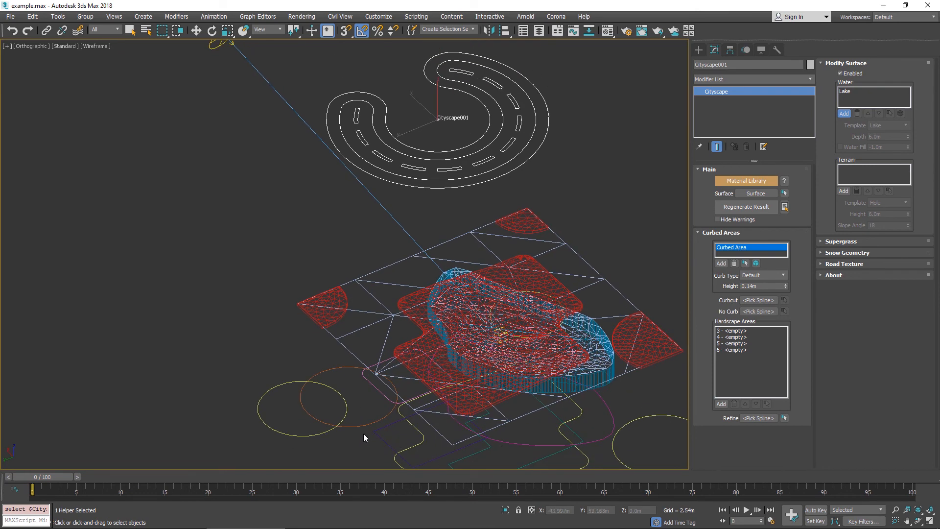
{"action": "left_click", "coordinate": [363, 425]}
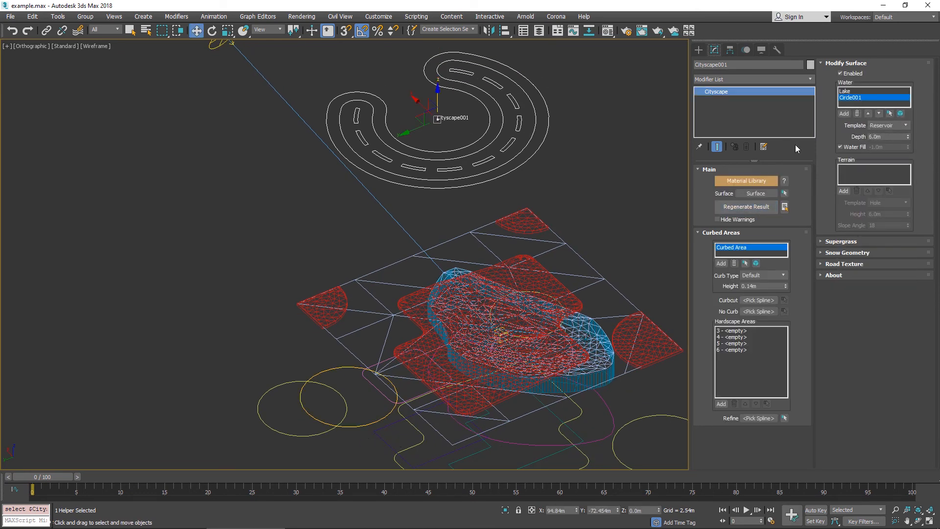
Rename the circle spline Reservoir, then reselect the Cityscape object and regenerate the result in shaded display.
{"action": "left_click", "coordinate": [377, 372]}
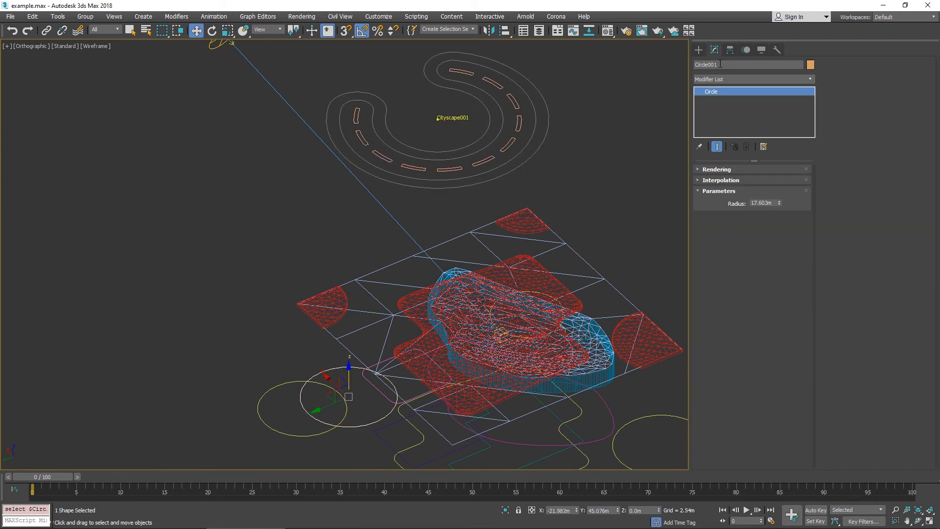
{"action": "type", "text": "Reservoir"}
{"action": "middle_click_drag", "start_coordinate": [567, 63], "coordinate": [577, 308], "text": "alt"}
{"action": "left_click", "coordinate": [639, 281]}
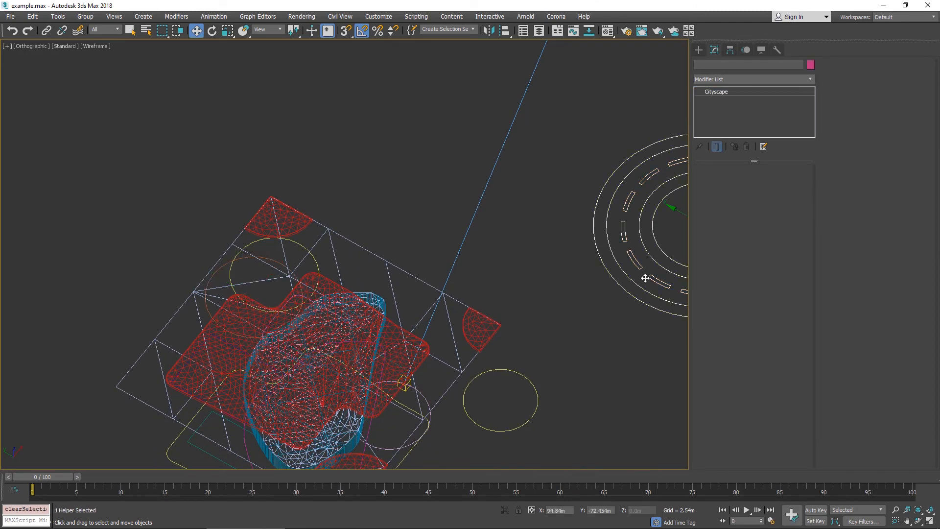
{"action": "key", "text": "F3"}
{"action": "left_click", "coordinate": [742, 208]}
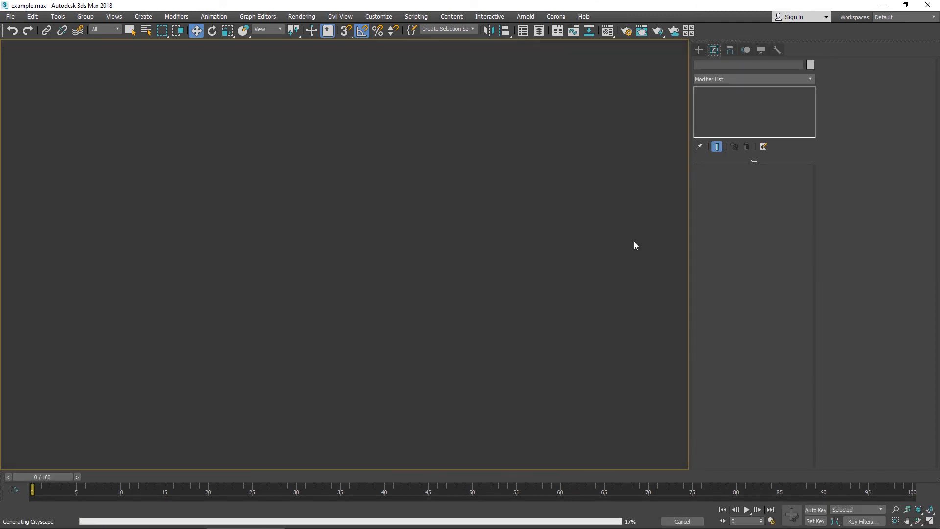
Select the water geometry and examine how the circular reservoir cuts into the surface edge and curbed areas.
{"action": "middle_click_drag", "start_coordinate": [479, 242], "coordinate": [342, 215], "text": "alt"}
{"action": "middle_click_drag", "start_coordinate": [342, 215], "coordinate": [455, 392]}
{"action": "scroll", "coordinate": [402, 169], "scroll_direction": "up", "scroll_amount": 5}
{"action": "middle_click_drag", "start_coordinate": [408, 164], "coordinate": [430, 140]}
{"action": "scroll", "coordinate": [430, 140], "scroll_direction": "down", "scroll_amount": 2}
{"action": "left_click", "coordinate": [408, 131]}
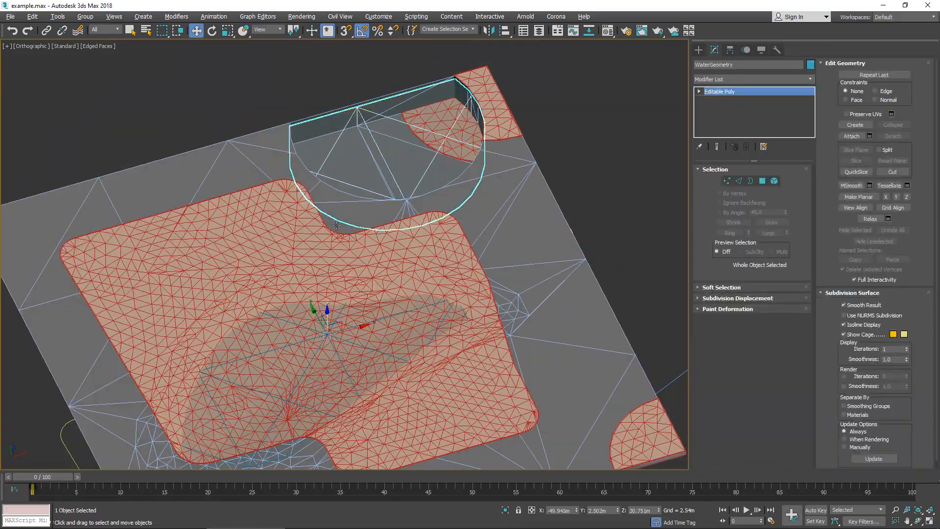
{"action": "middle_click_drag", "start_coordinate": [401, 222], "coordinate": [395, 172], "text": "alt"}
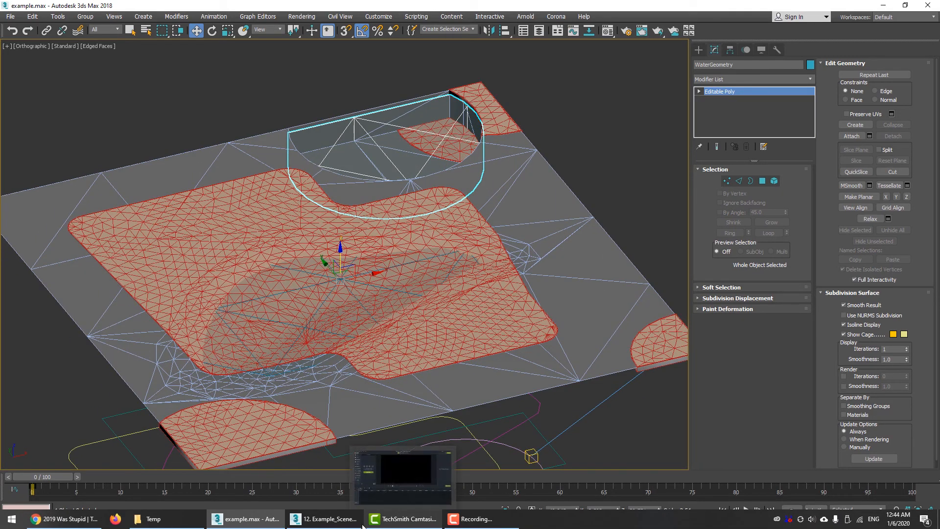
Switch to the other 3ds Max window containing the 12. Example_Scene04.max scene.
{"action": "left_click", "coordinate": [348, 521]}
{"action": "middle_click_drag", "start_coordinate": [636, 68], "coordinate": [611, 169]}
{"action": "mouse_move", "coordinate": [611, 170]}
{"action": "middle_mouse_down", "text": "alt"}
{"action": "mouse_move", "coordinate": [624, 128]}
{"action": "mouse_move", "coordinate": [646, 115]}
{"action": "mouse_move", "coordinate": [470, 154]}
{"action": "mouse_move", "coordinate": [419, 200]}
{"action": "mouse_move", "coordinate": [468, 157]}
{"action": "mouse_move", "coordinate": [533, 198]}
{"action": "mouse_move", "coordinate": [522, 200]}
{"action": "middle_mouse_up", "text": "alt"}
Draw a circle spline about 72 m in radius among the roads in the wireframe Top view.
{"action": "left_click", "coordinate": [709, 64]}
{"action": "left_click", "coordinate": [733, 126]}
{"action": "key", "text": "t"}
{"action": "key", "text": "z"}
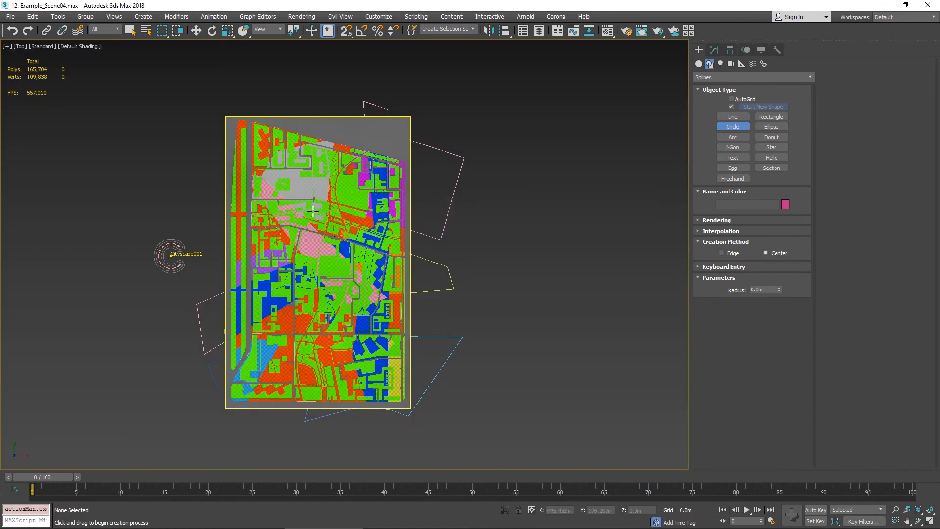
{"action": "scroll", "coordinate": [312, 211], "scroll_direction": "up", "scroll_amount": 5}
{"action": "mouse_move", "coordinate": [313, 211]}
{"action": "middle_mouse_down"}
{"action": "mouse_move", "coordinate": [449, 235]}
{"action": "mouse_move", "coordinate": [438, 196]}
{"action": "middle_mouse_up"}
{"action": "key", "text": "F3"}
{"action": "left_click_drag", "start_coordinate": [445, 193], "coordinate": [497, 249]}
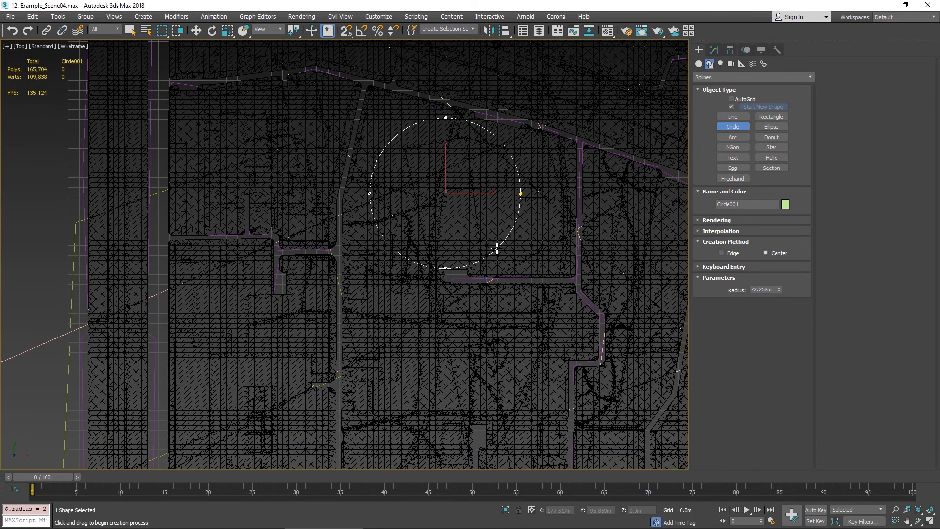
{"action": "right_click", "coordinate": [536, 203]}
Rename the new circle spline Lake.
{"action": "left_click", "coordinate": [714, 50]}
{"action": "left_click_drag", "start_coordinate": [731, 66], "coordinate": [490, 67]}
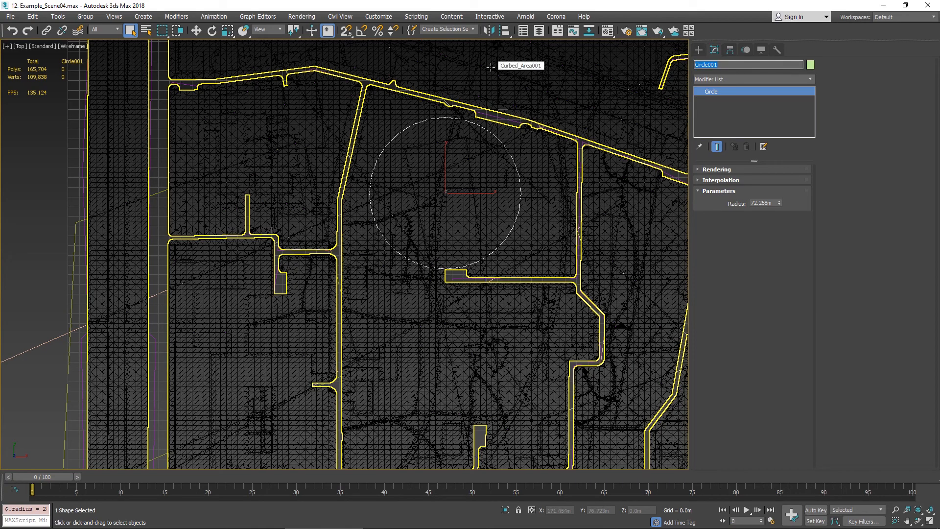
{"action": "type", "text": "Lake"}
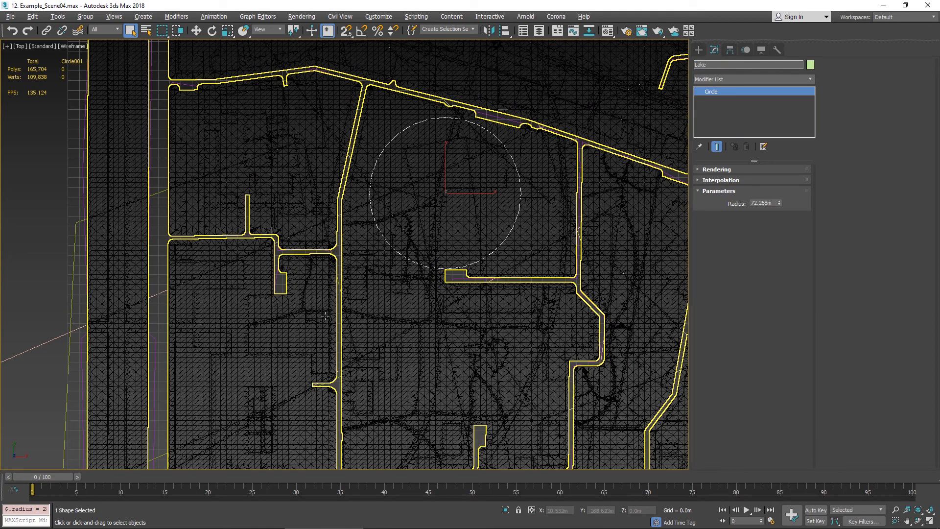
Enable Modify Surface on the Cityscape object and add the Lake circle to its Water list.
{"action": "middle_click_drag", "start_coordinate": [324, 317], "coordinate": [386, 277], "text": "alt"}
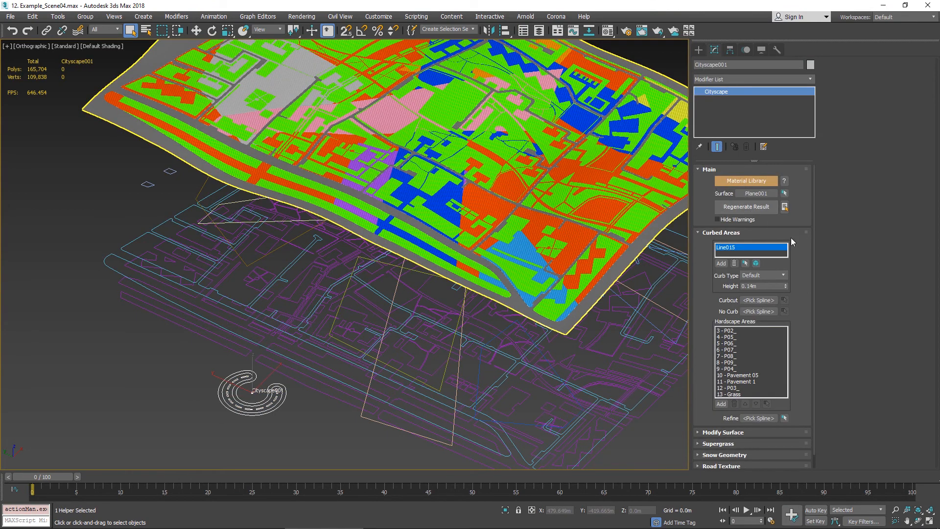
{"action": "left_click", "coordinate": [742, 432]}
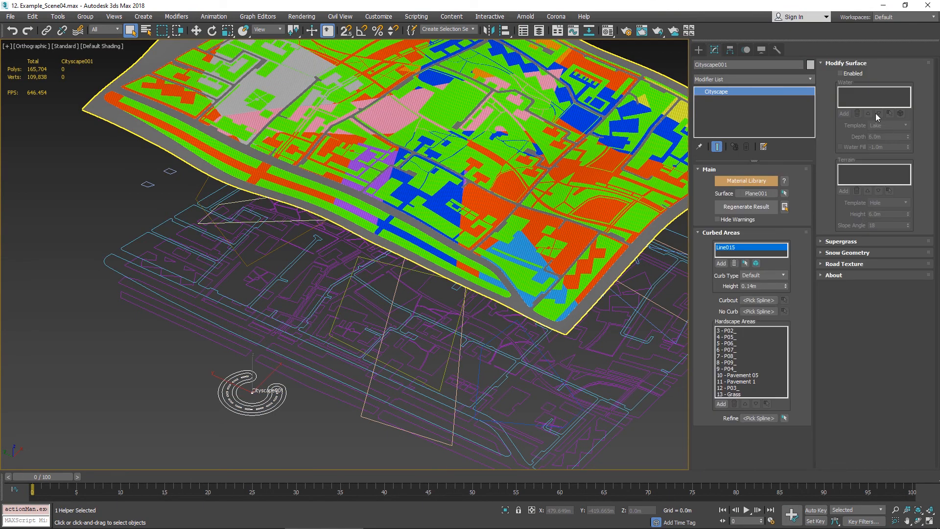
{"action": "left_click", "coordinate": [854, 74]}
{"action": "left_click", "coordinate": [844, 115]}
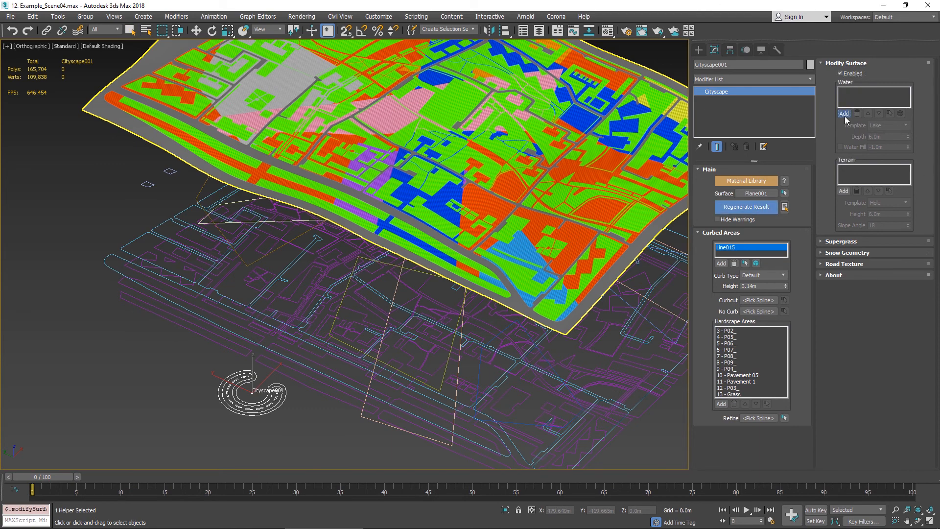
{"action": "middle_click_drag", "start_coordinate": [360, 260], "coordinate": [431, 215], "text": "alt"}
{"action": "scroll", "coordinate": [421, 229], "scroll_direction": "up", "scroll_amount": 5}
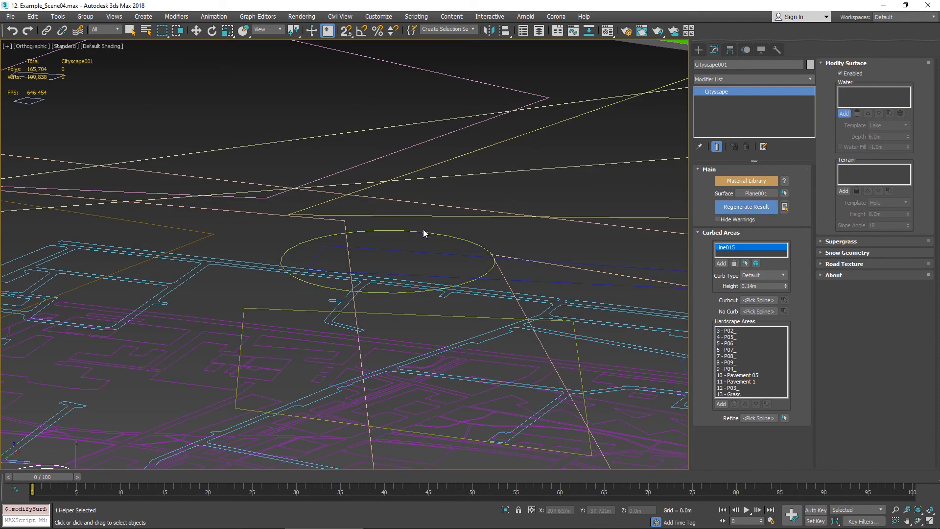
{"action": "left_click", "coordinate": [425, 232]}
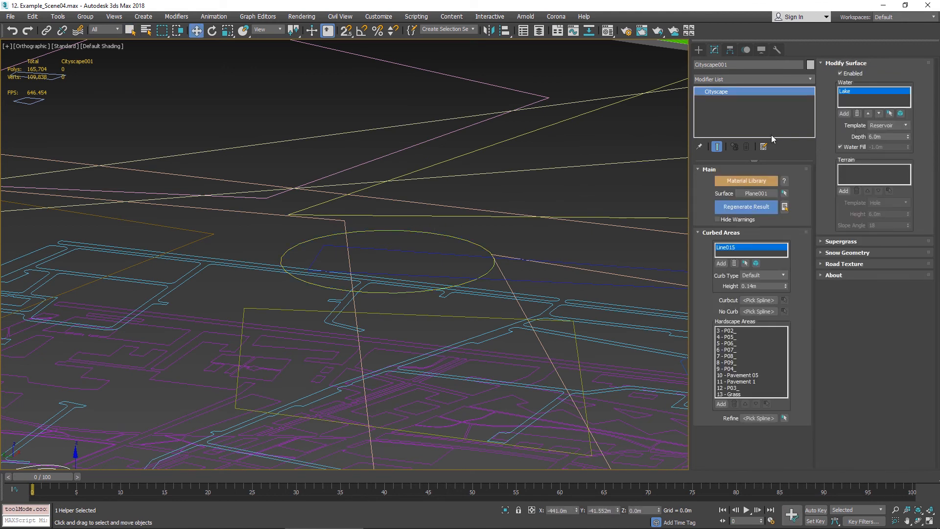
Set the Lake entry's template to Lake and its depth to 12 m.
{"action": "left_click", "coordinate": [906, 125]}
{"action": "left_click", "coordinate": [901, 134]}
{"action": "double_click", "coordinate": [881, 137]}
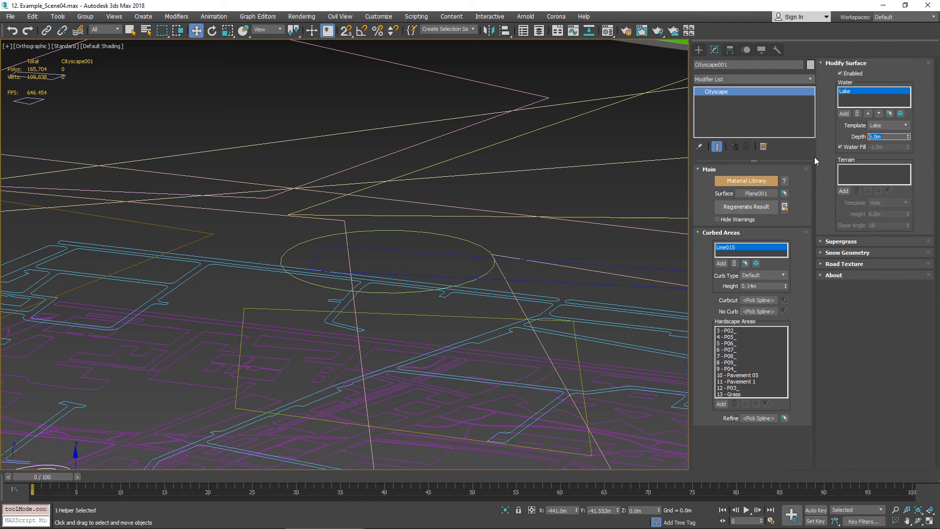
{"action": "type", "text": "12"}
{"action": "key", "text": "Return"}
Regenerate the Cityscape result with the lake and get a close view of the carved basin.
{"action": "scroll", "coordinate": [489, 231], "scroll_direction": "down", "scroll_amount": 5}
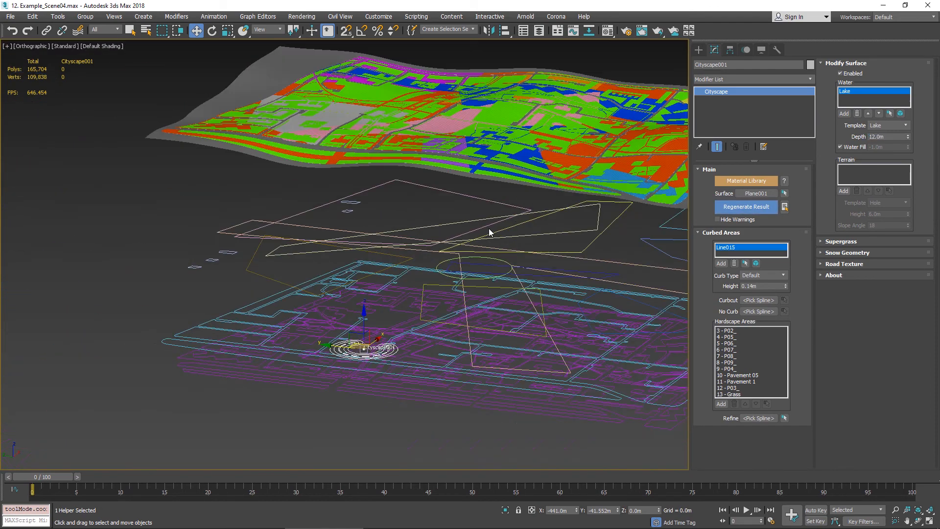
{"action": "middle_click_drag", "start_coordinate": [489, 231], "coordinate": [541, 256], "text": "alt"}
{"action": "left_click", "coordinate": [757, 207]}
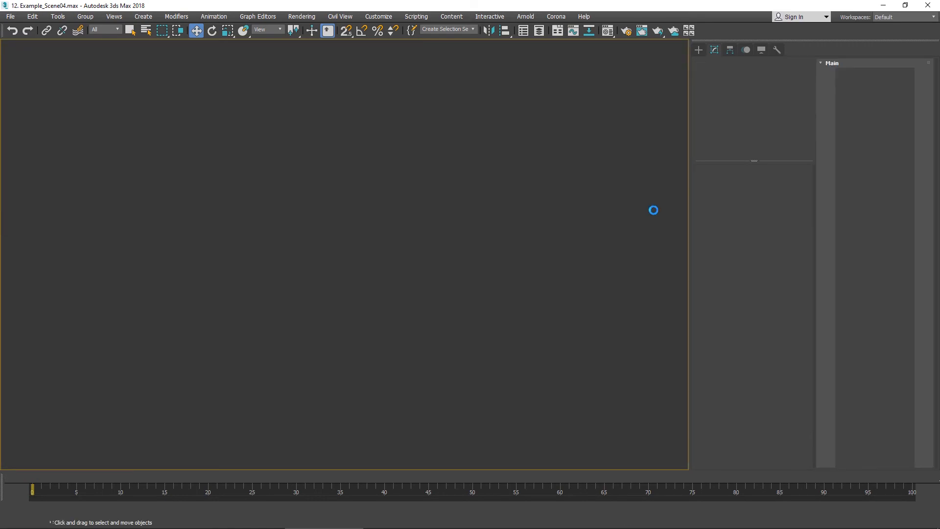
{"action": "scroll", "coordinate": [432, 211], "scroll_direction": "up", "scroll_amount": 10}
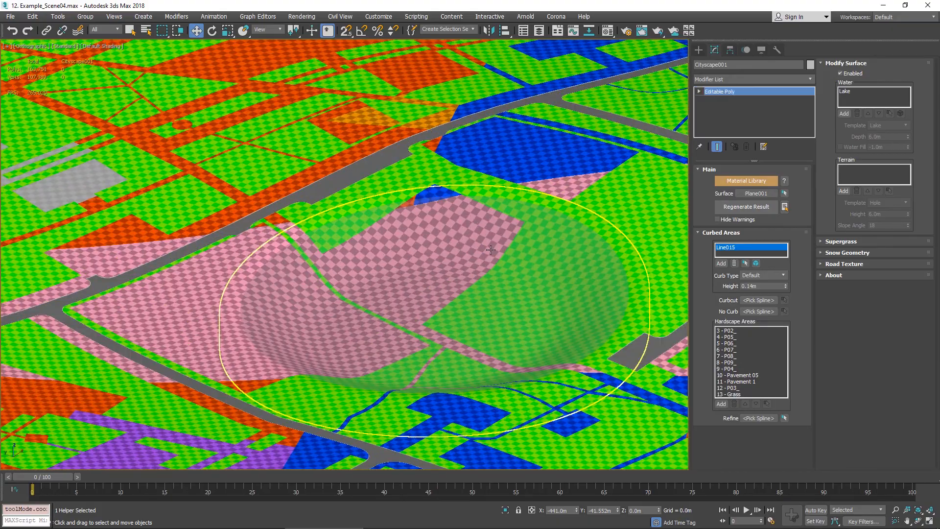
Select the lake's water geometry and view its mesh with edged faces.
{"action": "left_click", "coordinate": [491, 250]}
{"action": "middle_click_drag", "start_coordinate": [603, 268], "coordinate": [558, 258], "text": "alt"}
{"action": "key", "text": "F4"}
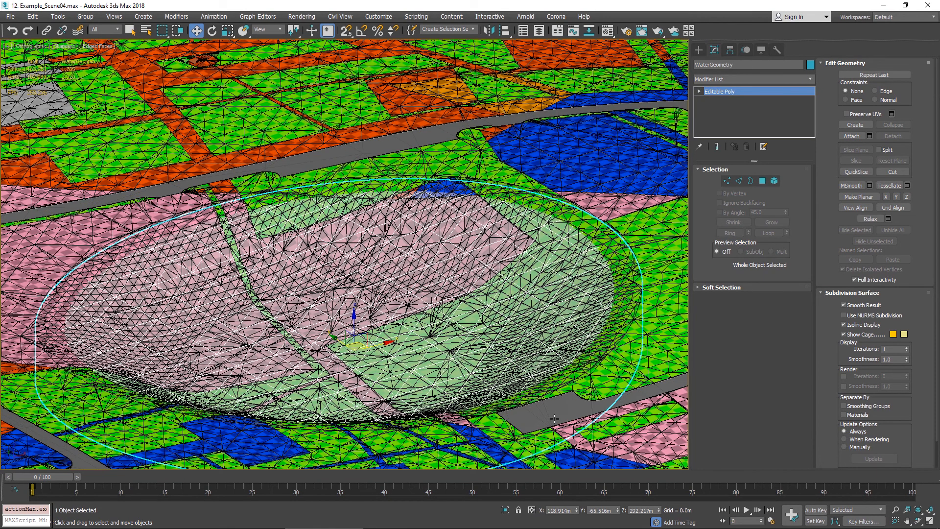
Isolate the Plane001 surface, examine the carved lake basin with and without edged faces, and end the isolation.
{"action": "left_click", "coordinate": [564, 412]}
{"action": "key", "text": "alt+q"}
{"action": "scroll", "coordinate": [438, 224], "scroll_direction": "up", "scroll_amount": 10}
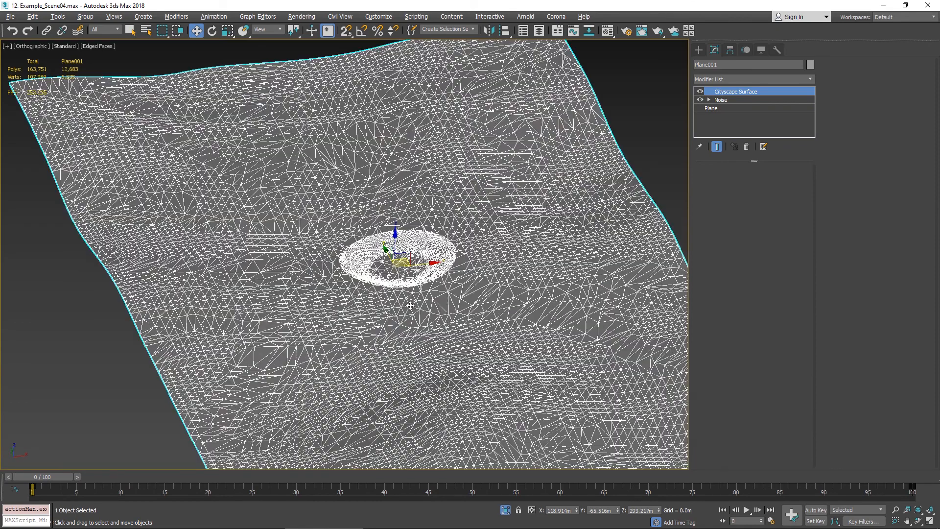
{"action": "key", "text": "F4"}
{"action": "scroll", "coordinate": [438, 224], "scroll_direction": "down", "scroll_amount": 10}
{"action": "scroll", "coordinate": [432, 231], "scroll_direction": "up", "scroll_amount": 8}
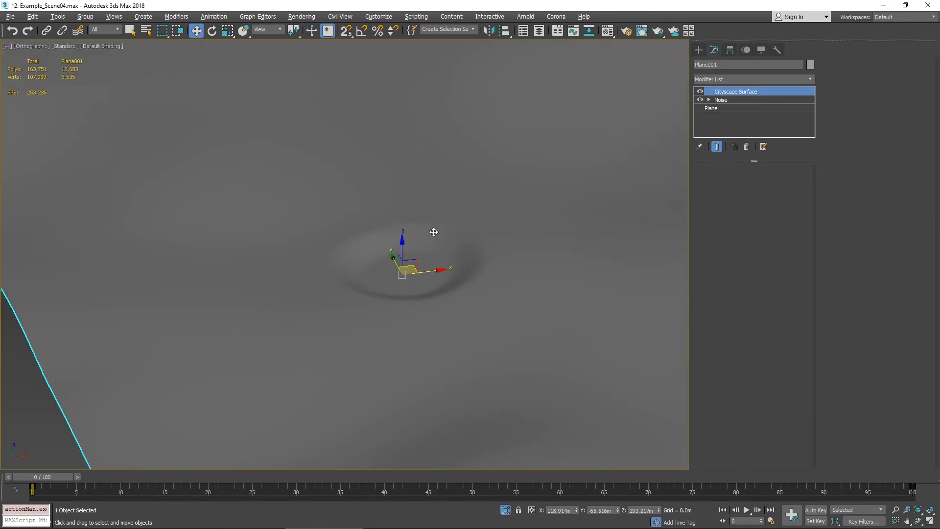
{"action": "scroll", "coordinate": [432, 231], "scroll_direction": "down", "scroll_amount": 8}
{"action": "scroll", "coordinate": [451, 220], "scroll_direction": "up", "scroll_amount": 10}
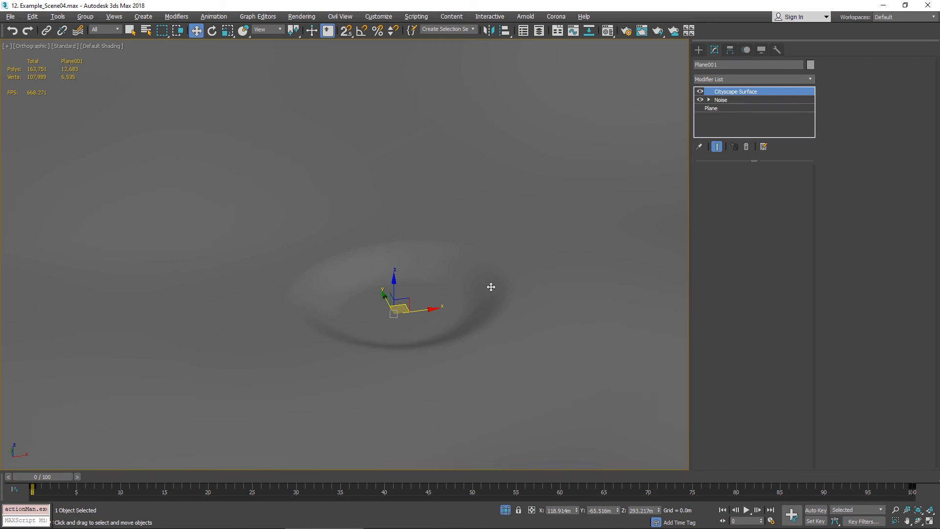
{"action": "key", "text": "F4"}
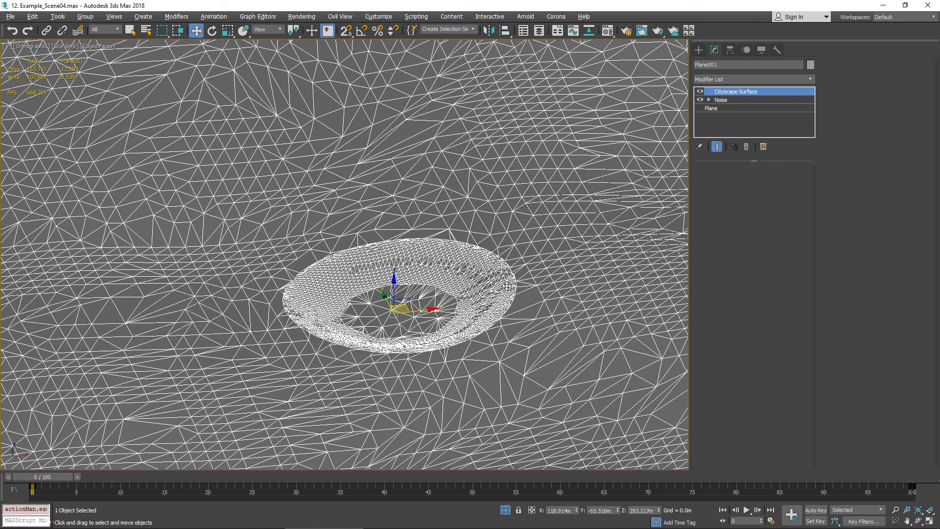
{"action": "key", "text": "F4"}
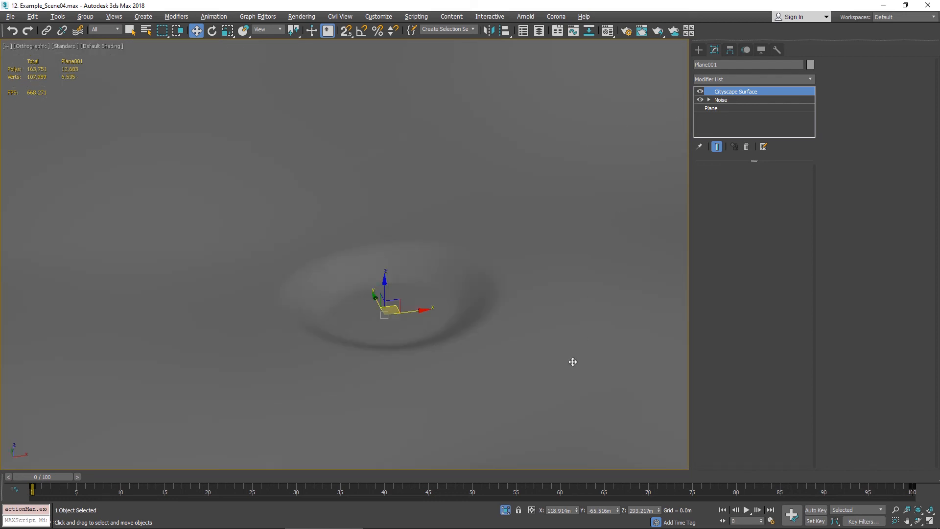
{"action": "left_click", "coordinate": [505, 510]}
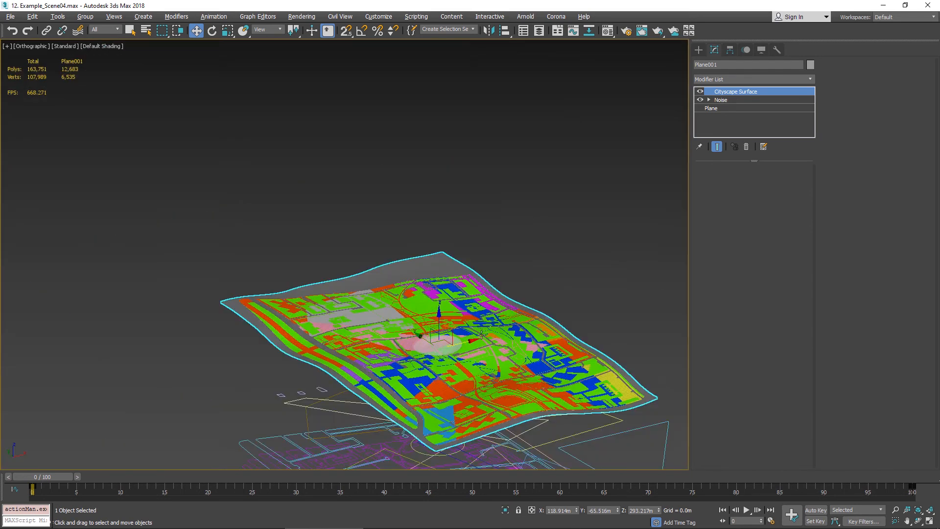
Isolate the Plane001 surface again and show the lake basin close up with edged faces.
{"action": "scroll", "coordinate": [481, 334], "scroll_direction": "up", "scroll_amount": 10}
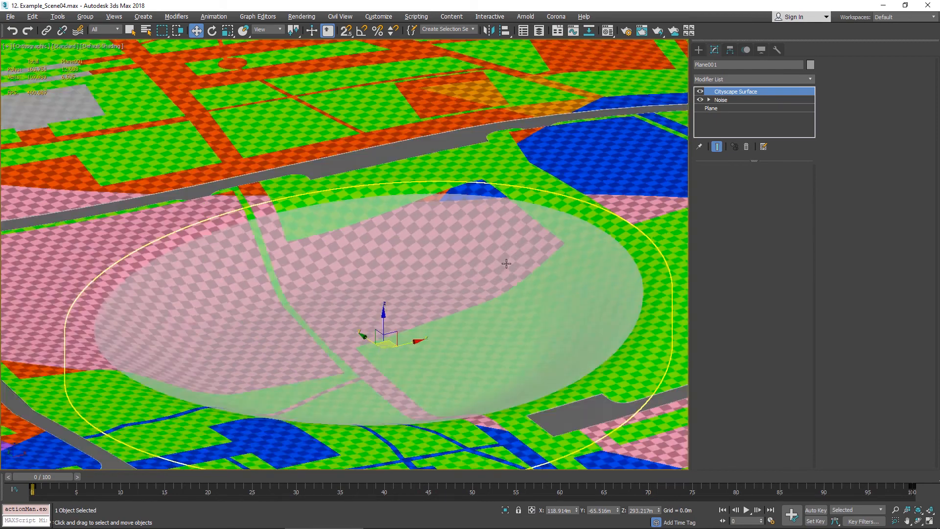
{"action": "scroll", "coordinate": [507, 263], "scroll_direction": "down", "scroll_amount": 4}
{"action": "middle_click_drag", "start_coordinate": [465, 252], "coordinate": [495, 227]}
{"action": "scroll", "coordinate": [490, 228], "scroll_direction": "up", "scroll_amount": 4}
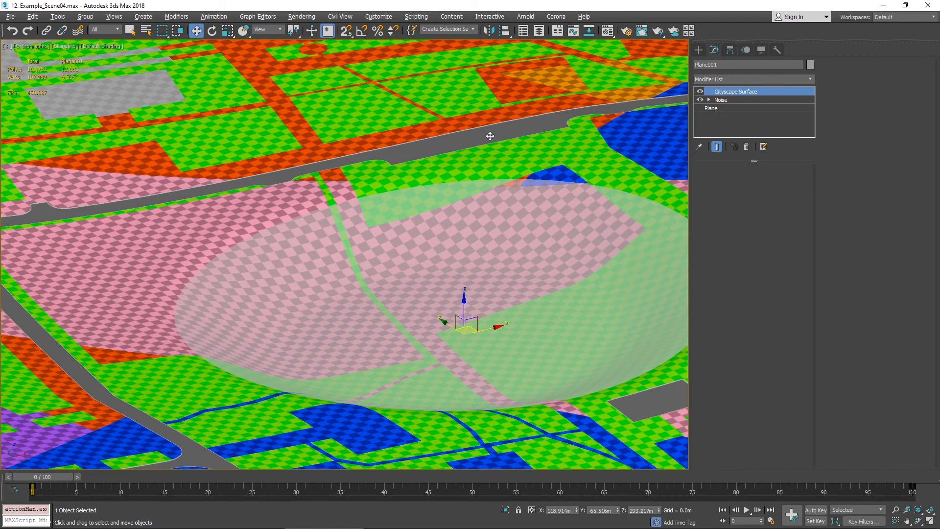
{"action": "key", "text": "alt+q"}
{"action": "scroll", "coordinate": [489, 143], "scroll_direction": "up", "scroll_amount": 6}
{"action": "scroll", "coordinate": [432, 244], "scroll_direction": "up", "scroll_amount": 5}
{"action": "middle_click_drag", "start_coordinate": [282, 372], "coordinate": [392, 139]}
{"action": "middle_click_drag", "start_coordinate": [476, 157], "coordinate": [478, 226]}
{"action": "scroll", "coordinate": [477, 226], "scroll_direction": "up", "scroll_amount": 2}
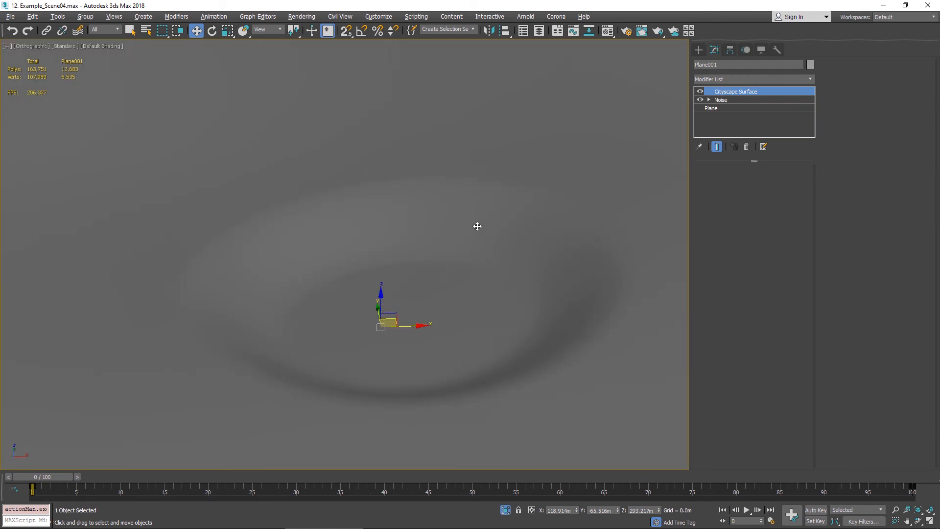
{"action": "key", "text": "F4"}
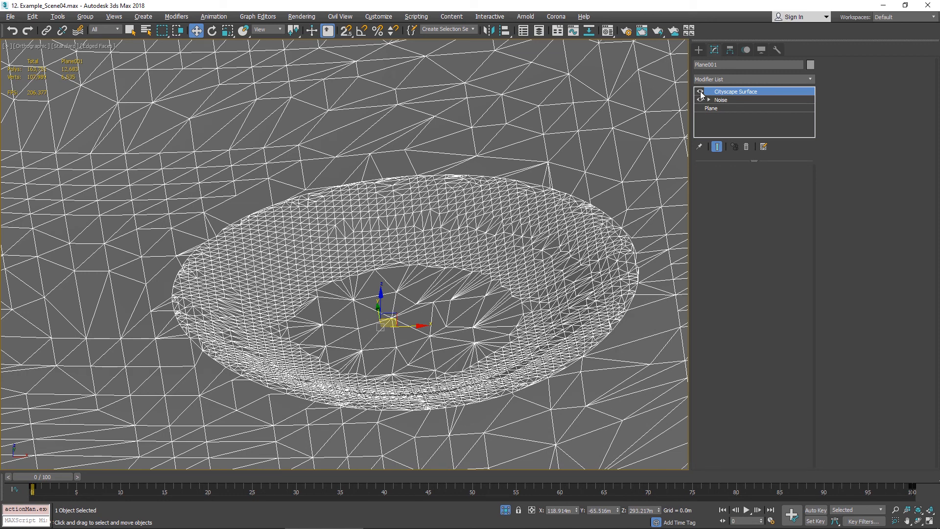
Turn the Cityscape Surface modifier off and back on to compare the original plane mesh with the lake basin.
{"action": "left_click", "coordinate": [701, 92]}
{"action": "scroll", "coordinate": [553, 94], "scroll_direction": "down", "scroll_amount": 7}
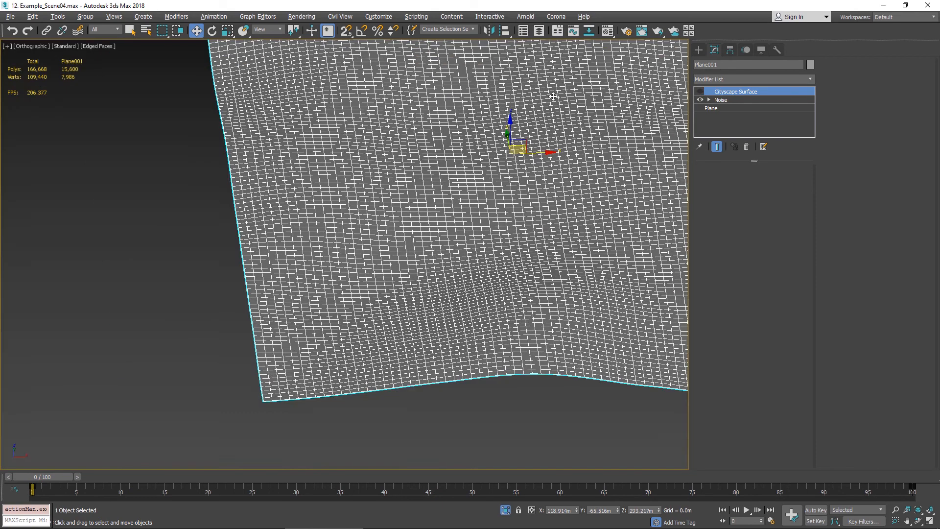
{"action": "middle_click_drag", "start_coordinate": [548, 97], "coordinate": [462, 244]}
{"action": "scroll", "coordinate": [463, 244], "scroll_direction": "up", "scroll_amount": 4}
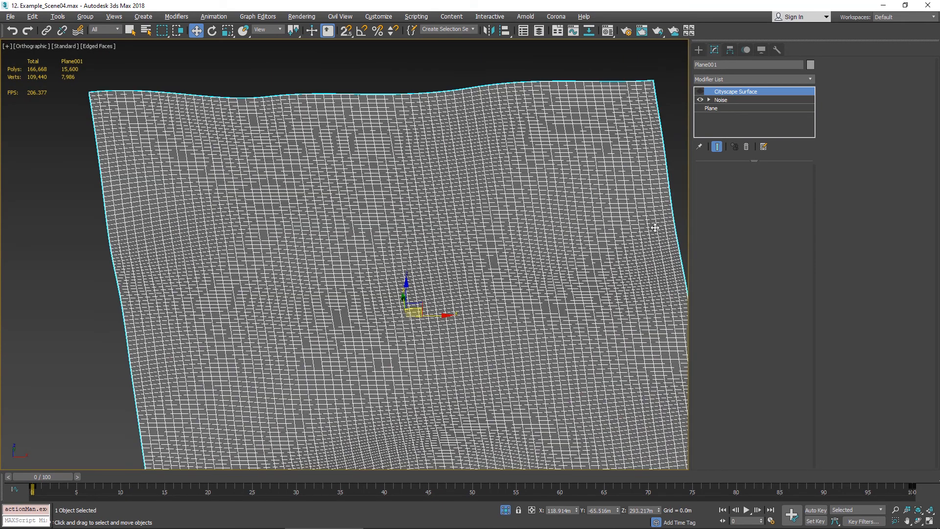
{"action": "left_click", "coordinate": [678, 192]}
{"action": "left_click", "coordinate": [628, 190]}
{"action": "left_click", "coordinate": [700, 92]}
{"action": "scroll", "coordinate": [391, 323], "scroll_direction": "up", "scroll_amount": 5}
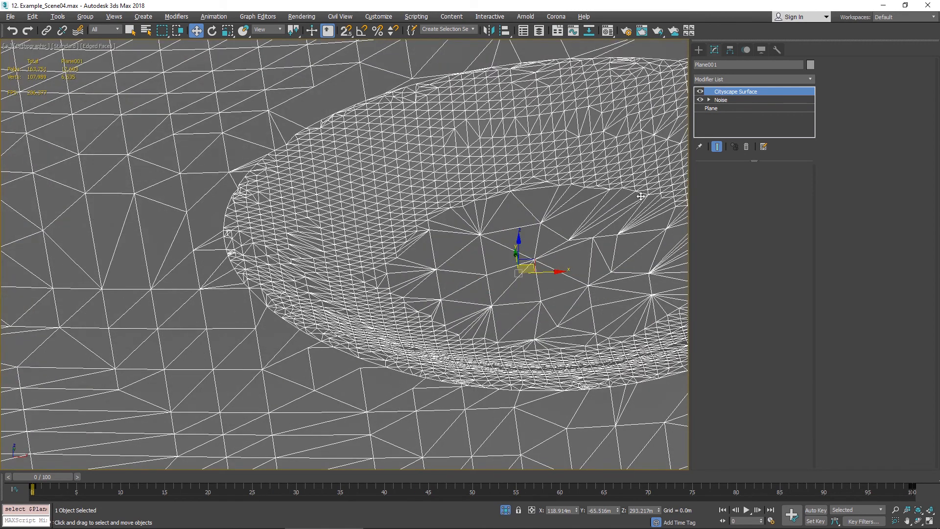
{"action": "middle_click_drag", "start_coordinate": [641, 196], "coordinate": [474, 242]}
{"action": "middle_click_drag", "start_coordinate": [627, 220], "coordinate": [536, 239]}
{"action": "scroll", "coordinate": [560, 238], "scroll_direction": "down", "scroll_amount": 3}
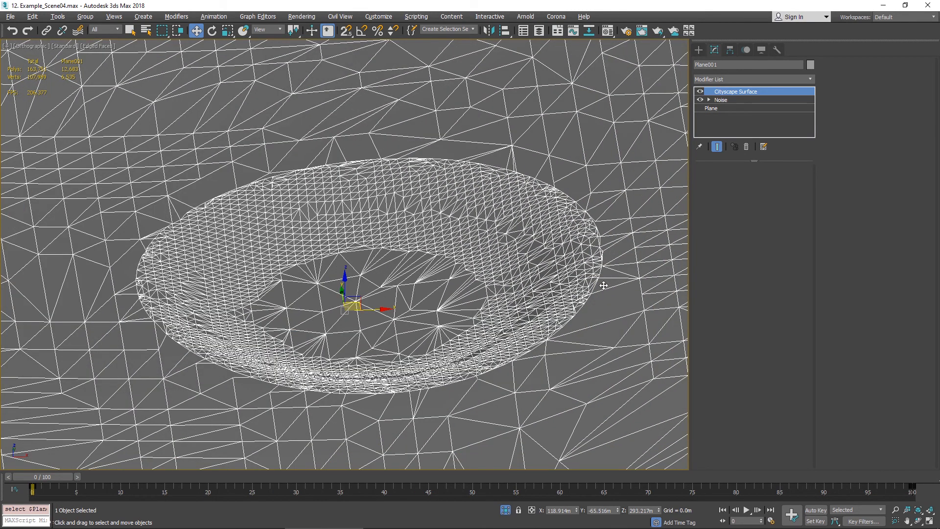
Return to the full scene in plain shading and select the curbed area around the lake.
{"action": "key", "text": "F3"}
{"action": "key", "text": "F4"}
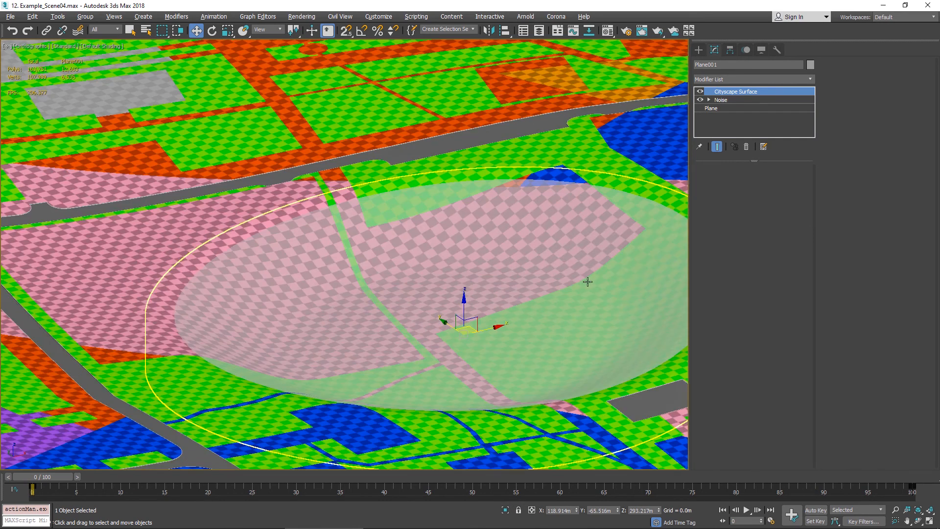
{"action": "middle_click_drag", "start_coordinate": [588, 281], "coordinate": [456, 277], "text": "alt"}
{"action": "left_click", "coordinate": [588, 179]}
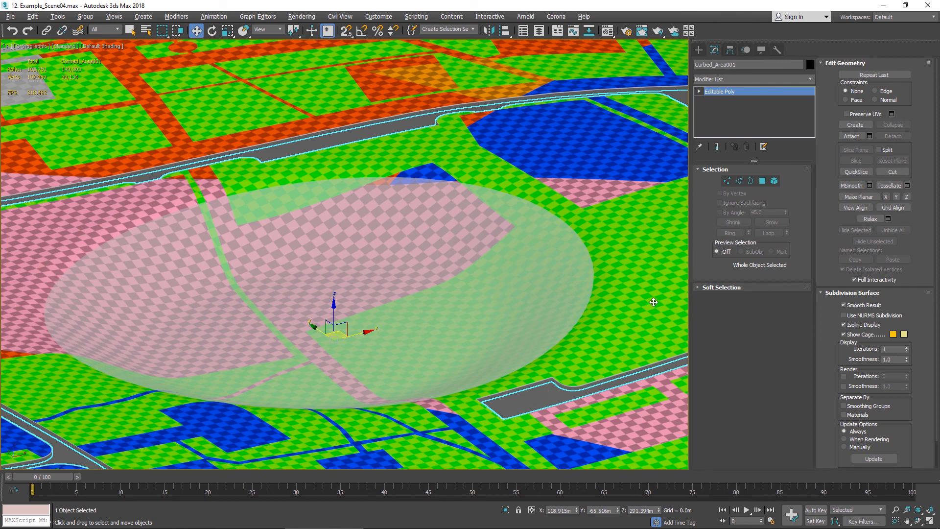
Select the Cityscape001 object below the city to access its Modify Surface settings.
{"action": "scroll", "coordinate": [225, 258], "scroll_direction": "down", "scroll_amount": 10}
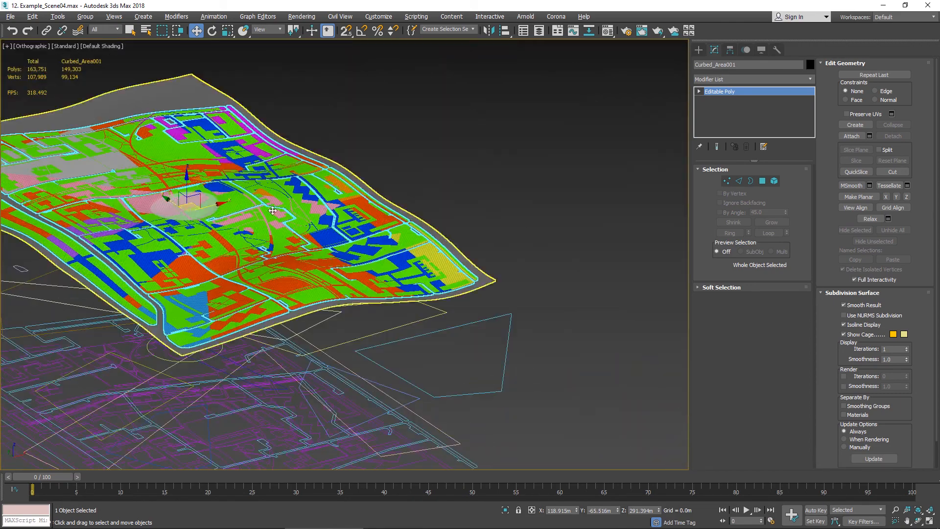
{"action": "middle_click_drag", "start_coordinate": [273, 210], "coordinate": [355, 215], "text": "alt"}
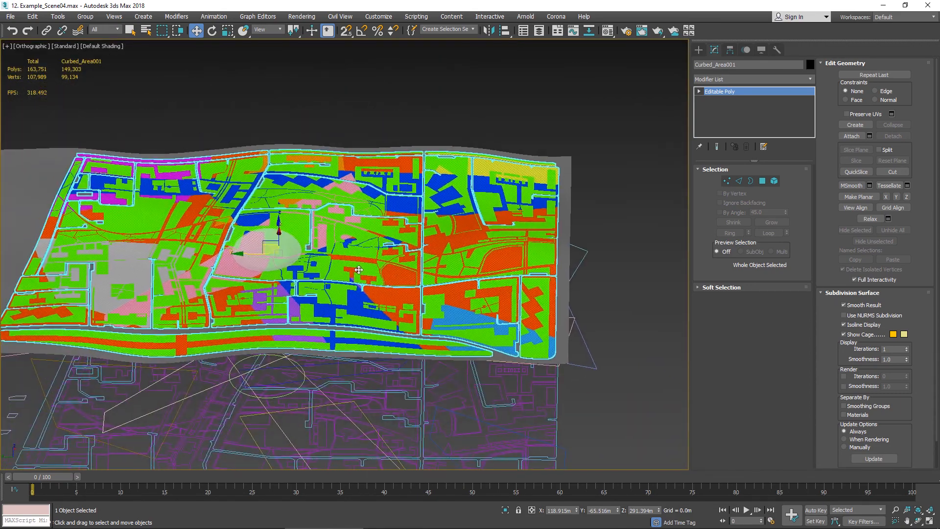
{"action": "key", "text": "super"}
{"action": "scroll", "coordinate": [549, 393], "scroll_direction": "down", "scroll_amount": 6}
{"action": "left_click", "coordinate": [509, 443]}
{"action": "left_click", "coordinate": [477, 434]}
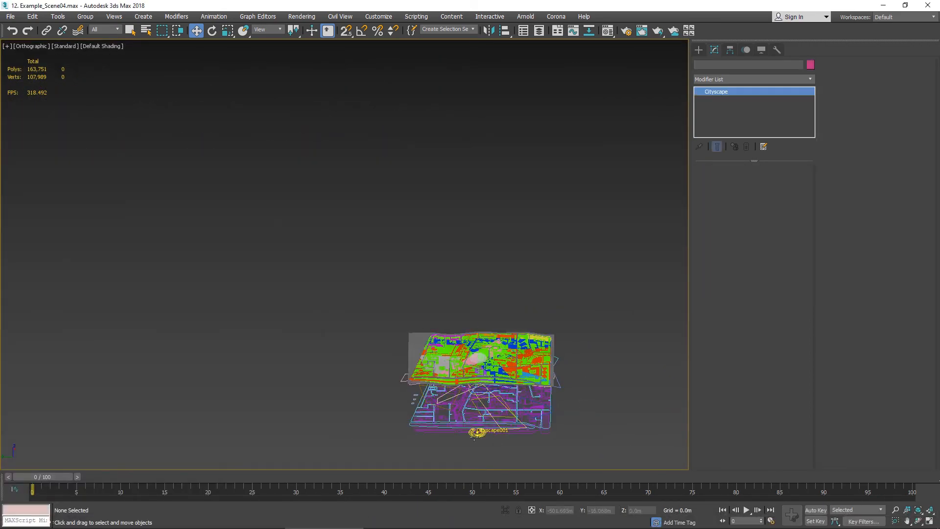
{"action": "scroll", "coordinate": [475, 392], "scroll_direction": "up", "scroll_amount": 10}
{"action": "scroll", "coordinate": [408, 252], "scroll_direction": "up", "scroll_amount": 4}
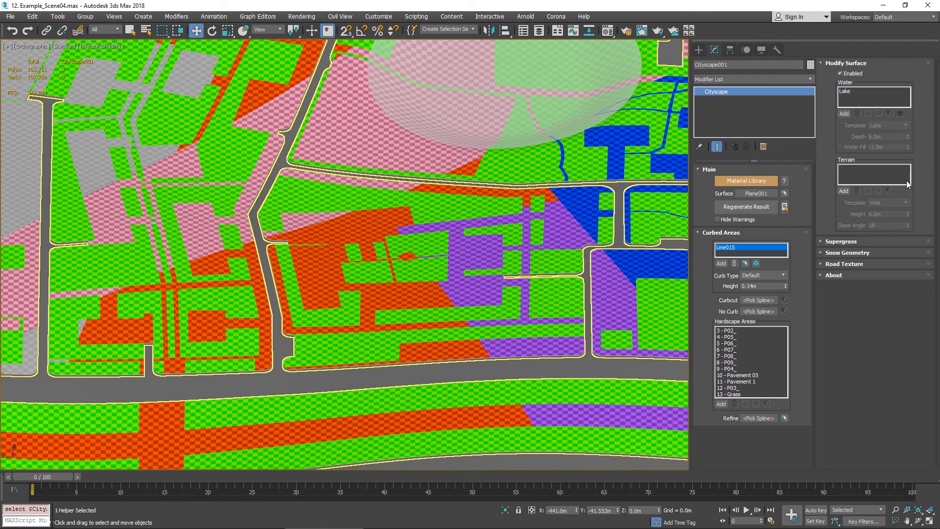
Draw a circle spline over the road junctions near the lake, working in wireframe.
{"action": "left_click", "coordinate": [699, 48]}
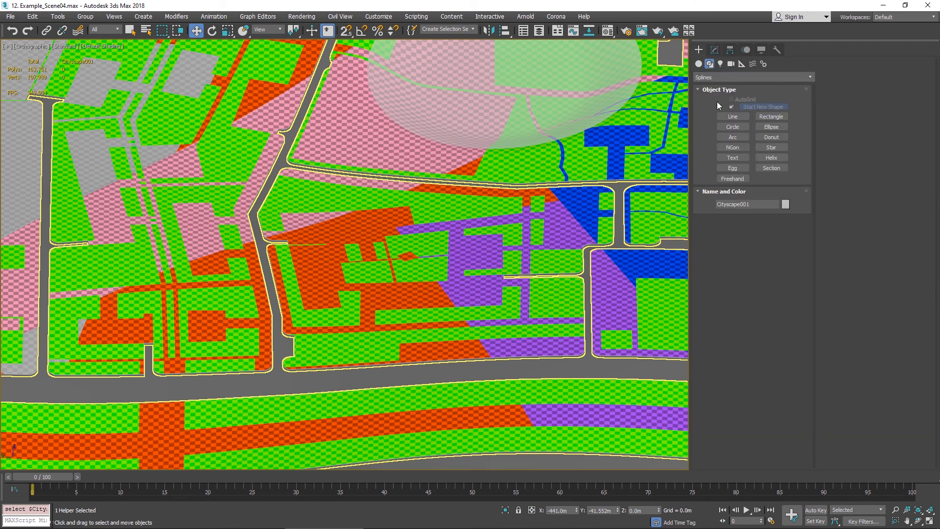
{"action": "left_click", "coordinate": [739, 128]}
{"action": "middle_click_drag", "start_coordinate": [497, 137], "coordinate": [331, 154]}
{"action": "key", "text": "F3"}
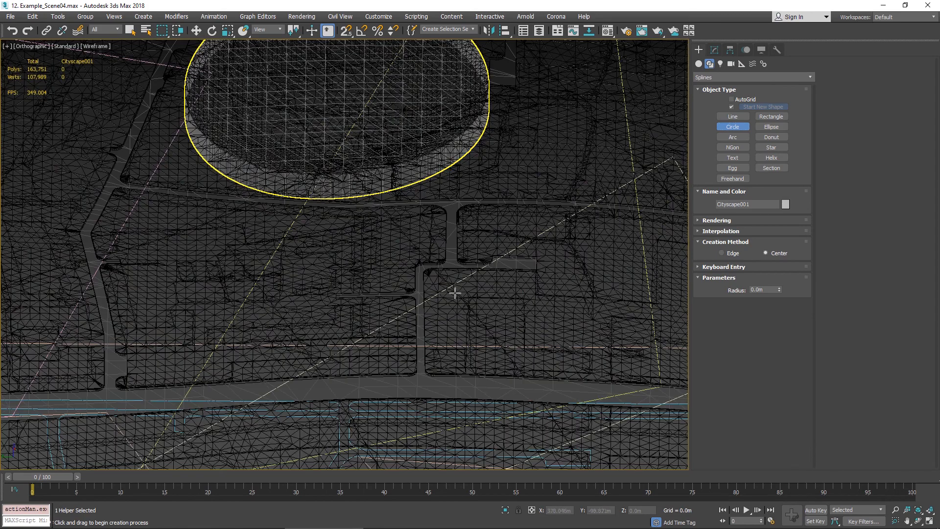
{"action": "left_click_drag", "start_coordinate": [452, 286], "coordinate": [460, 214]}
Reselect the Cityscape object and add the new circle spline to its Terrain list.
{"action": "scroll", "coordinate": [504, 315], "scroll_direction": "down", "scroll_amount": 10}
{"action": "key", "text": "w"}
{"action": "scroll", "coordinate": [509, 279], "scroll_direction": "up", "scroll_amount": 5}
{"action": "left_click", "coordinate": [287, 286]}
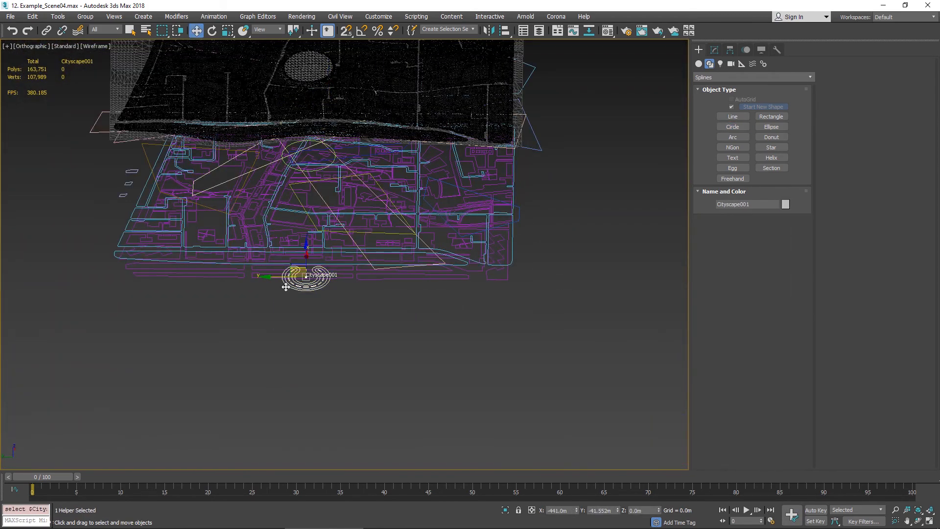
{"action": "scroll", "coordinate": [316, 131], "scroll_direction": "up", "scroll_amount": 15}
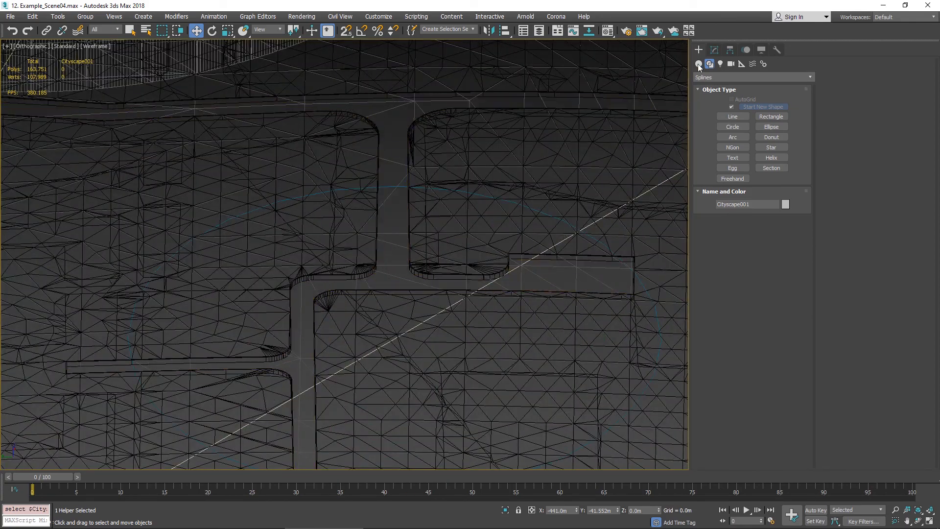
{"action": "left_click", "coordinate": [715, 51]}
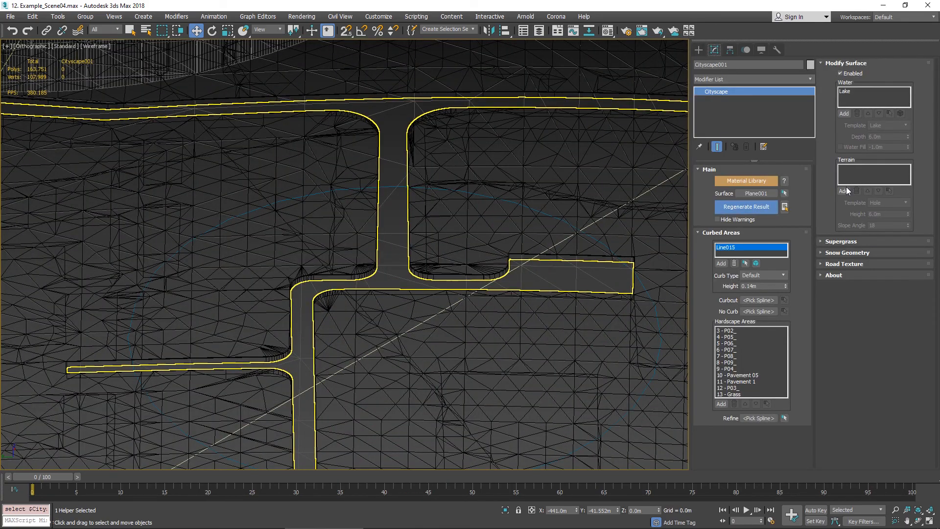
{"action": "left_click", "coordinate": [763, 208]}
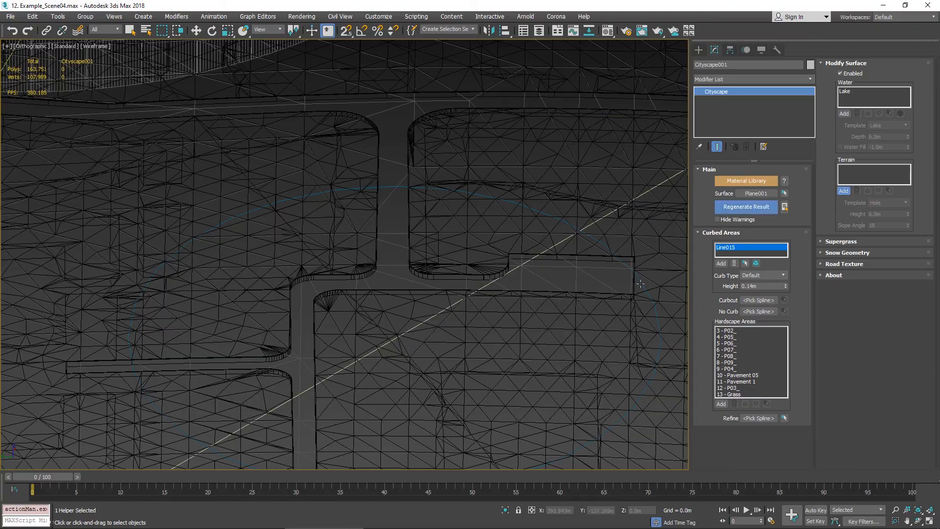
{"action": "left_click", "coordinate": [642, 280]}
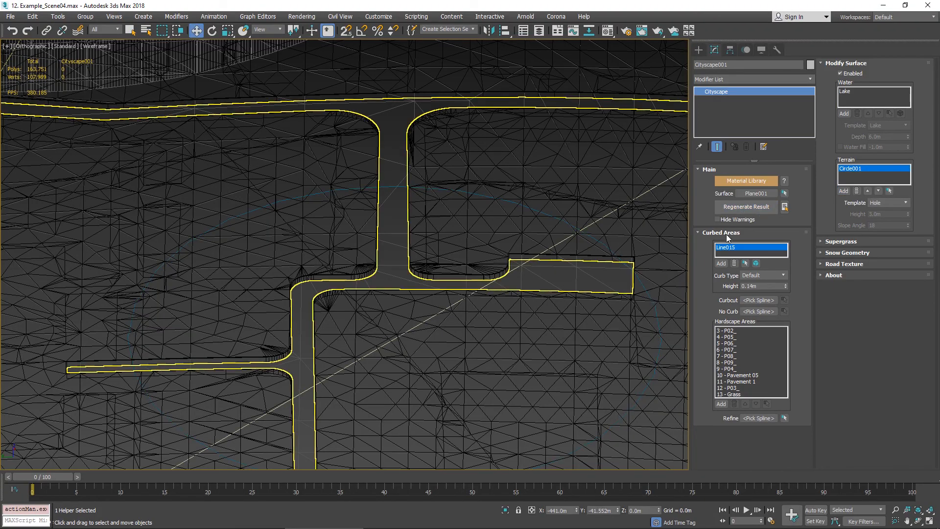
Return to shaded display and set the Circle001 terrain entry's template to Hole.
{"action": "mouse_move", "coordinate": [601, 148]}
{"action": "middle_mouse_down"}
{"action": "mouse_move", "coordinate": [562, 119]}
{"action": "mouse_move", "coordinate": [277, 84]}
{"action": "mouse_move", "coordinate": [111, 49]}
{"action": "middle_mouse_up"}
{"action": "scroll", "coordinate": [562, 119], "scroll_direction": "down", "scroll_amount": 5}
{"action": "middle_click_drag", "start_coordinate": [465, 227], "coordinate": [268, 191]}
{"action": "key", "text": "F3"}
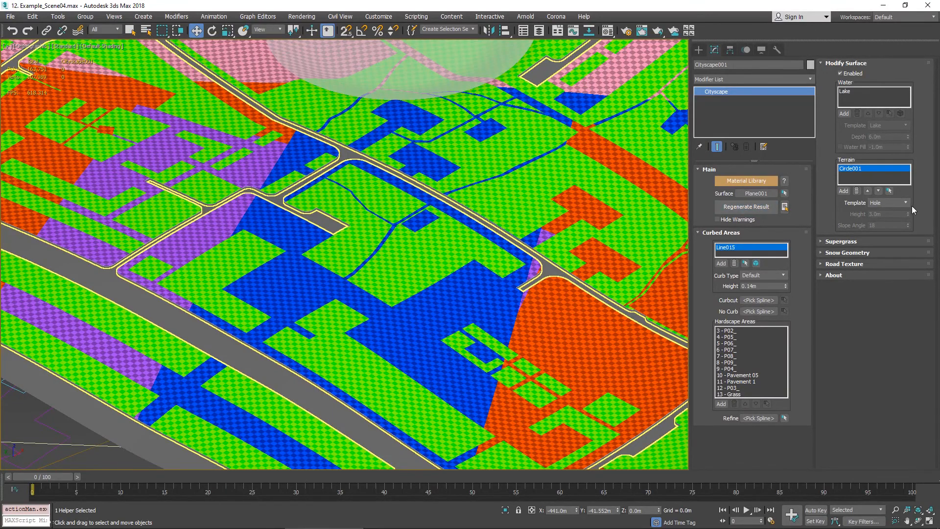
{"action": "left_click", "coordinate": [905, 203]}
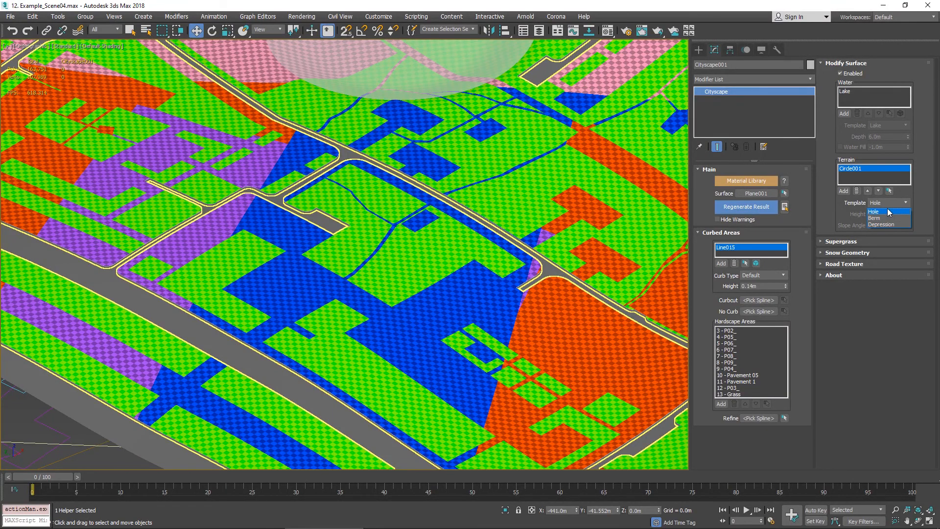
{"action": "left_click", "coordinate": [887, 210]}
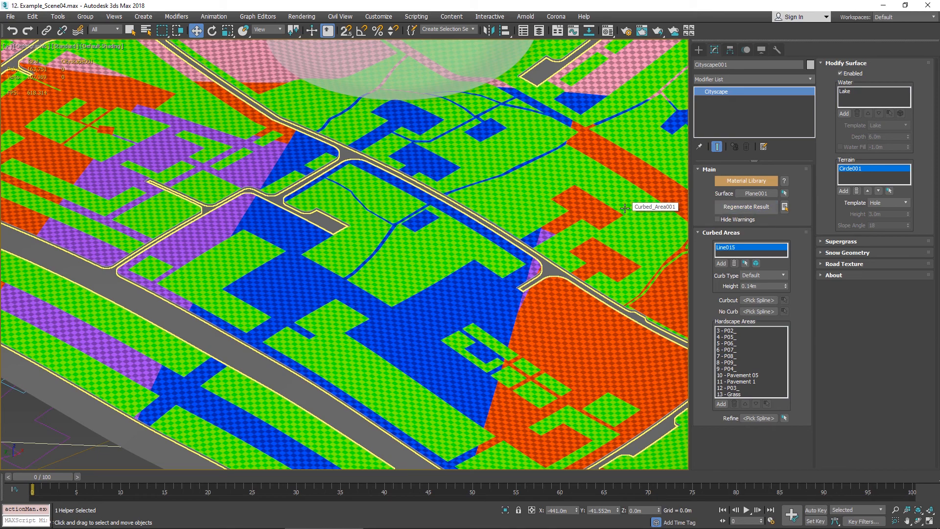
Regenerate the Cityscape result with the Circle001 terrain entry.
{"action": "scroll", "coordinate": [350, 157], "scroll_direction": "down", "scroll_amount": 5}
{"action": "middle_click_drag", "start_coordinate": [349, 157], "coordinate": [437, 215]}
{"action": "scroll", "coordinate": [411, 204], "scroll_direction": "up", "scroll_amount": 5}
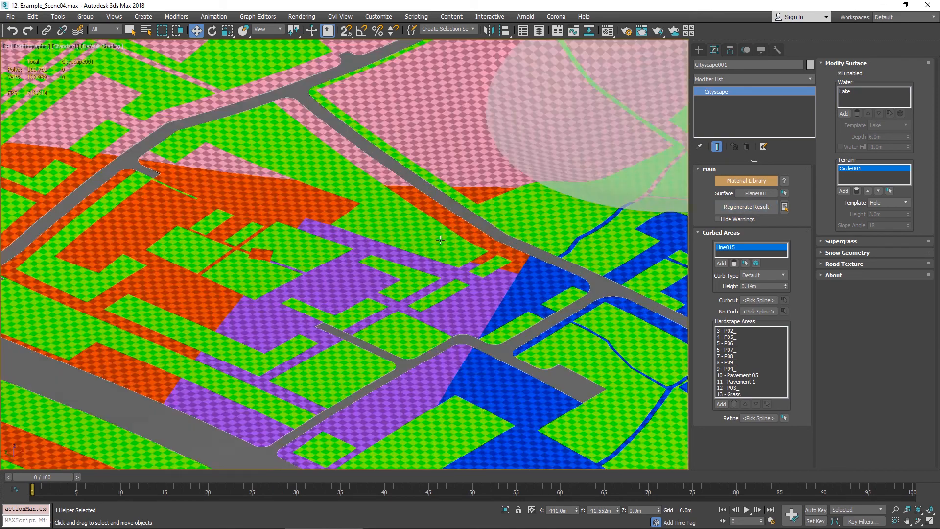
{"action": "left_click", "coordinate": [763, 206]}
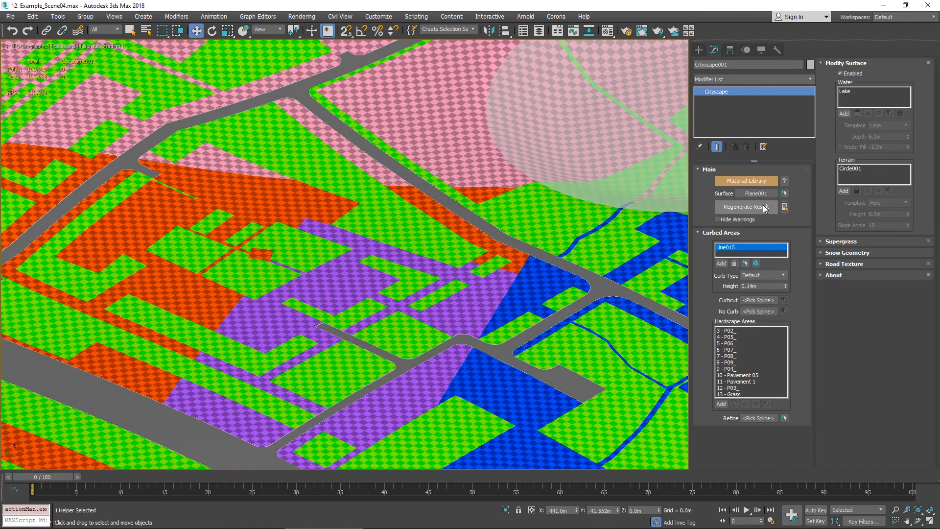
Examine the circular hole up close and select the ground surface together with the curbed area around it.
{"action": "scroll", "coordinate": [529, 266], "scroll_direction": "down", "scroll_amount": 6}
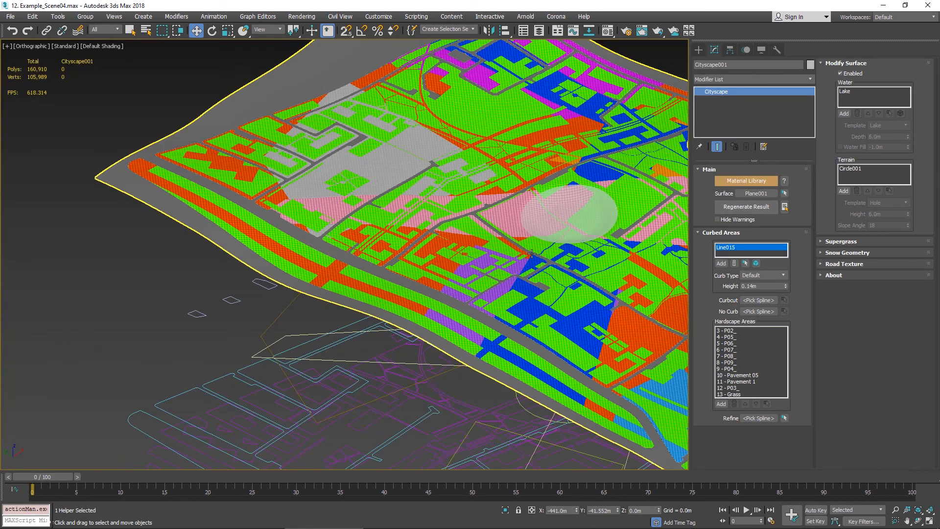
{"action": "middle_click_drag", "start_coordinate": [546, 226], "coordinate": [157, 139], "text": "alt"}
{"action": "scroll", "coordinate": [235, 147], "scroll_direction": "down", "scroll_amount": 4}
{"action": "middle_click_drag", "start_coordinate": [295, 107], "coordinate": [470, 116]}
{"action": "scroll", "coordinate": [507, 256], "scroll_direction": "up", "scroll_amount": 10}
{"action": "middle_click_drag", "start_coordinate": [508, 256], "coordinate": [637, 44]}
{"action": "left_click", "coordinate": [554, 383]}
{"action": "left_click", "coordinate": [547, 351], "text": "ctrl"}
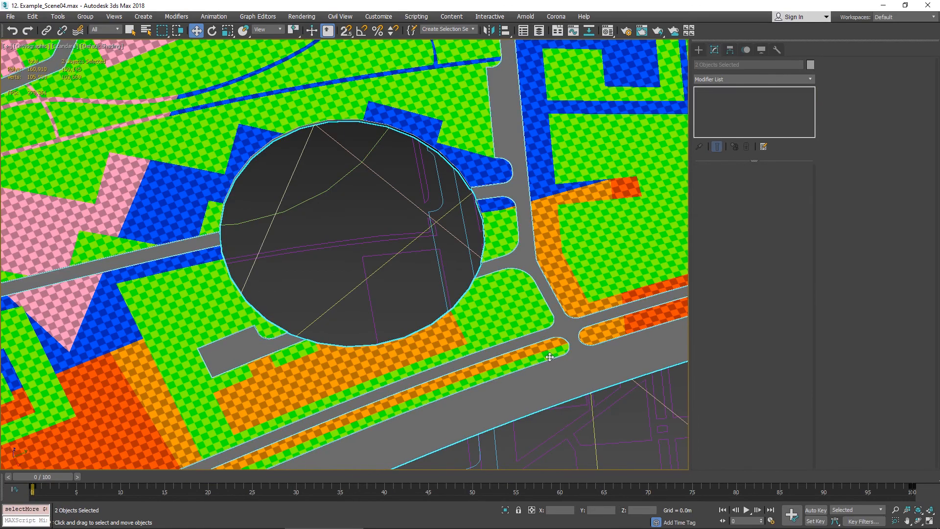
Isolate the selected ground surface and curbed area, and inspect the hole cut through each of them.
{"action": "key", "text": "alt+q"}
{"action": "middle_click_drag", "start_coordinate": [448, 302], "coordinate": [472, 277], "text": "alt"}
{"action": "middle_click_drag", "start_coordinate": [473, 277], "coordinate": [498, 260]}
{"action": "scroll", "coordinate": [505, 270], "scroll_direction": "up", "scroll_amount": 10}
{"action": "left_click", "coordinate": [527, 258]}
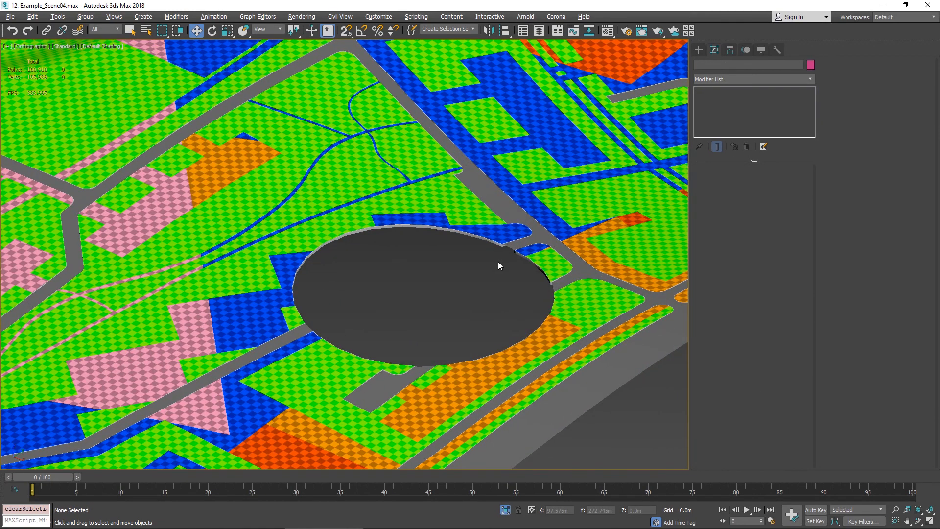
{"action": "left_click", "coordinate": [614, 377]}
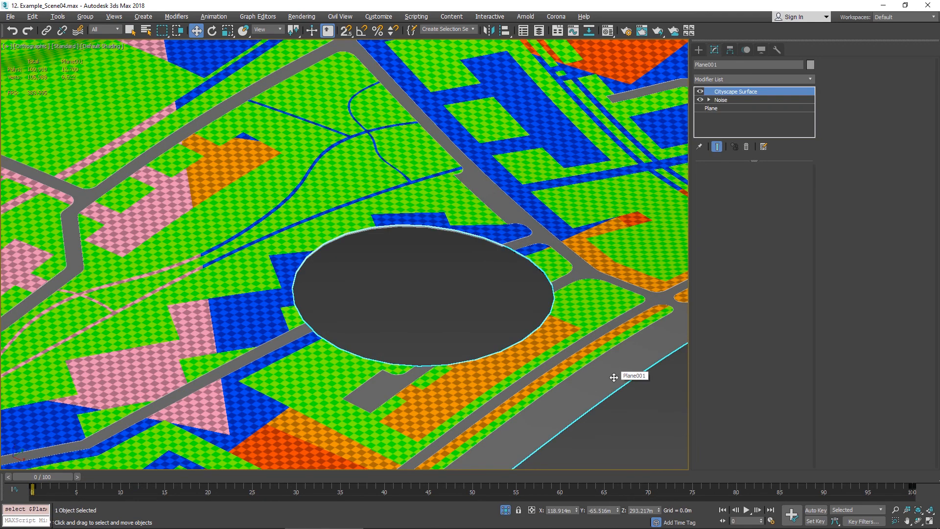
{"action": "left_click", "coordinate": [595, 324]}
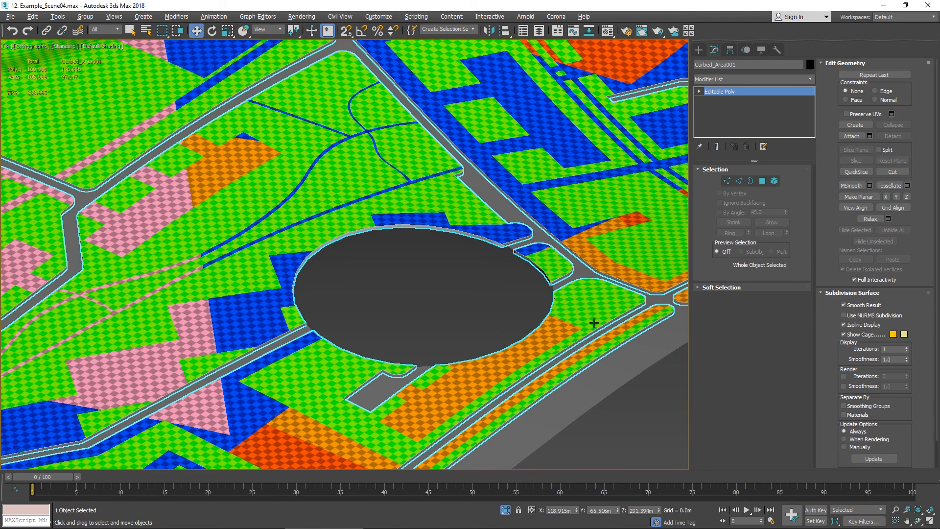
{"action": "left_click", "coordinate": [531, 313]}
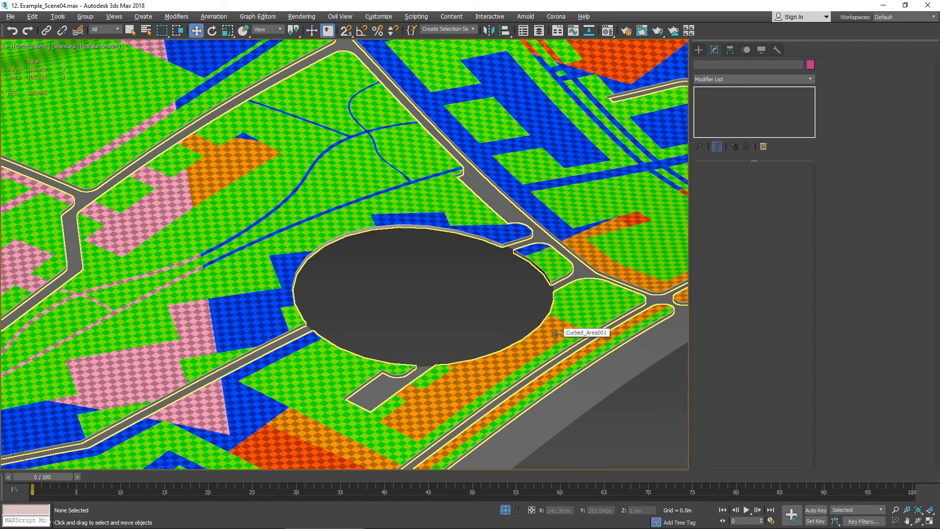
Isolate the ground plane Plane001 by itself and examine its circular hole and lake depression up close.
{"action": "left_click", "coordinate": [610, 380]}
{"action": "key", "text": "alt+q"}
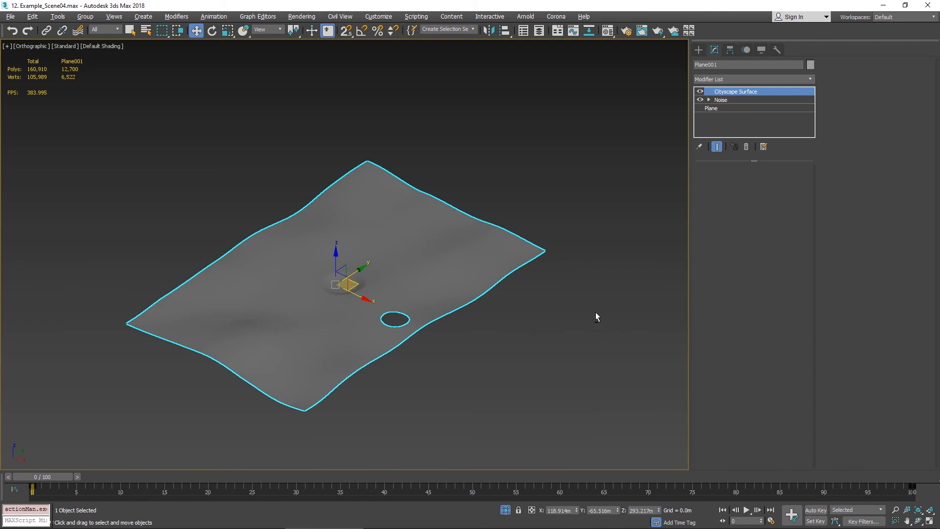
{"action": "middle_click_drag", "start_coordinate": [595, 312], "coordinate": [673, 279], "text": "alt"}
{"action": "scroll", "coordinate": [421, 285], "scroll_direction": "up", "scroll_amount": 6}
{"action": "middle_click_drag", "start_coordinate": [415, 284], "coordinate": [588, 203], "text": "alt"}
{"action": "middle_click_drag", "start_coordinate": [570, 204], "coordinate": [469, 181]}
{"action": "scroll", "coordinate": [457, 288], "scroll_direction": "up", "scroll_amount": 3}
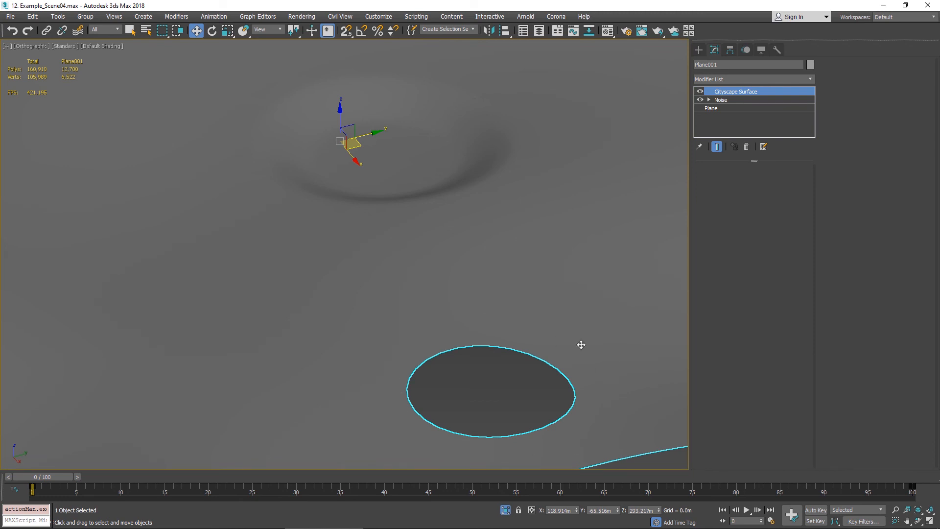
Turn off the Cityscape Surface modifier on Plane001 and display the original mesh with edged faces.
{"action": "left_click", "coordinate": [701, 92]}
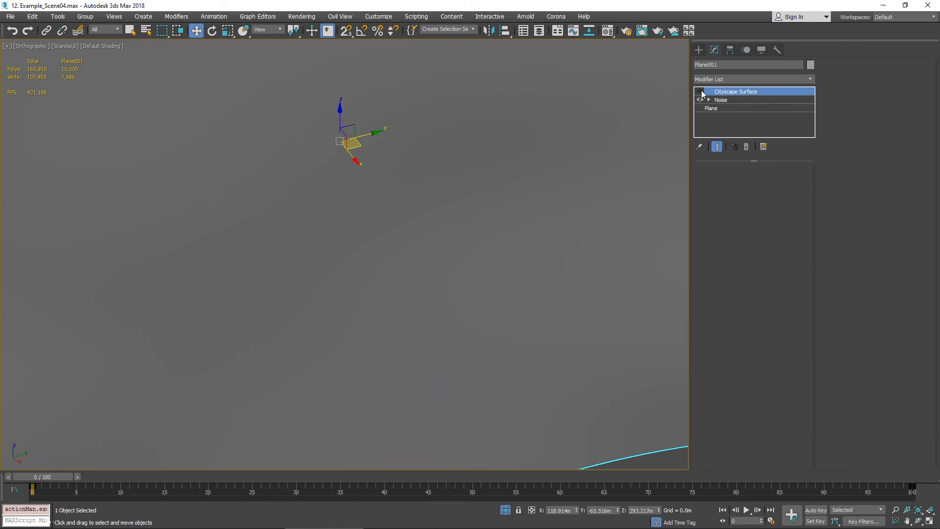
{"action": "scroll", "coordinate": [466, 208], "scroll_direction": "down", "scroll_amount": 4}
{"action": "key", "text": "F4"}
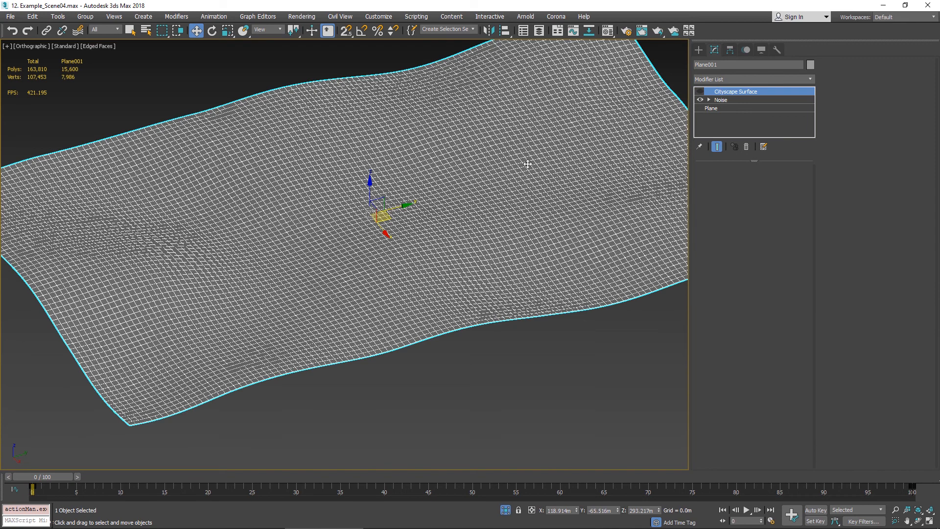
{"action": "middle_click_drag", "start_coordinate": [527, 164], "coordinate": [541, 183]}
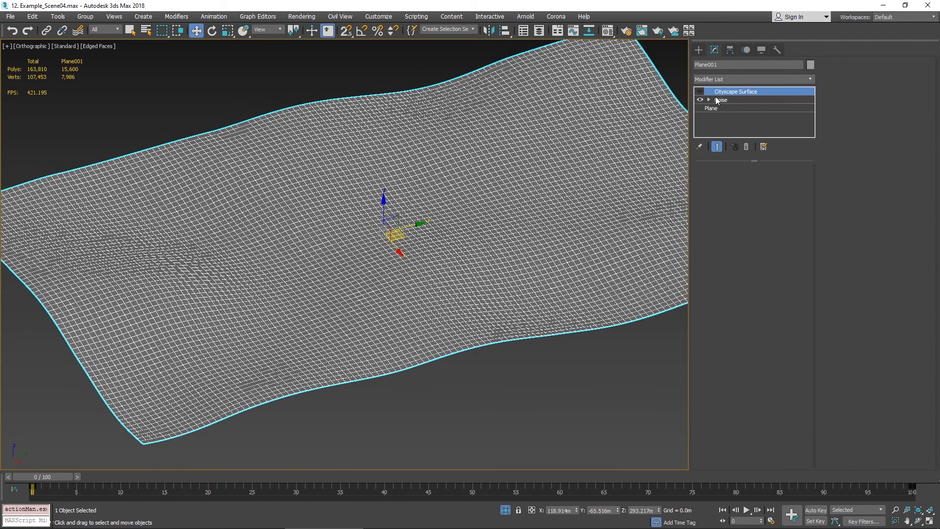
Set the seed of Plane001's Noise modifier to 18.
{"action": "left_click", "coordinate": [722, 100]}
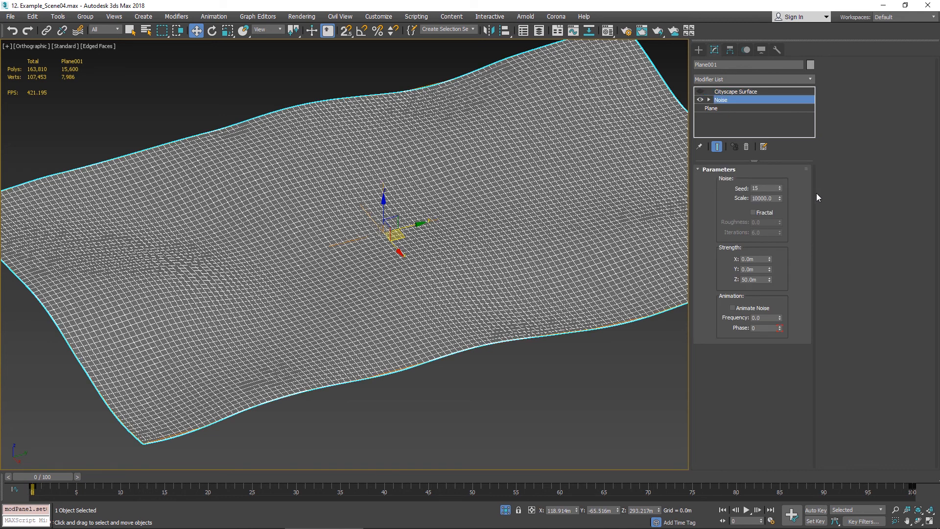
{"action": "left_click", "coordinate": [779, 187]}
{"action": "left_click", "coordinate": [779, 186]}
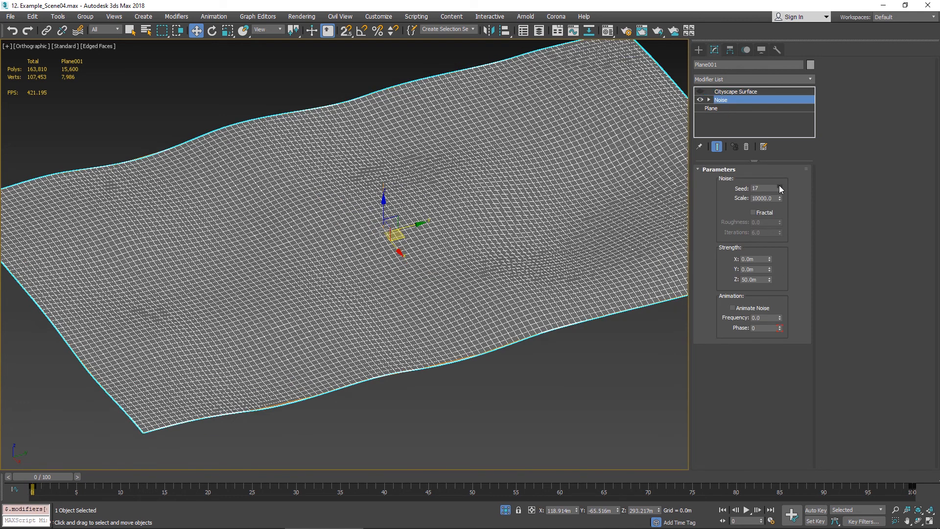
{"action": "left_click", "coordinate": [780, 186]}
Turn the Cityscape Surface modifier back on, toggling it to compare the cut surface with the reseeded noise terrain.
{"action": "left_click", "coordinate": [700, 92]}
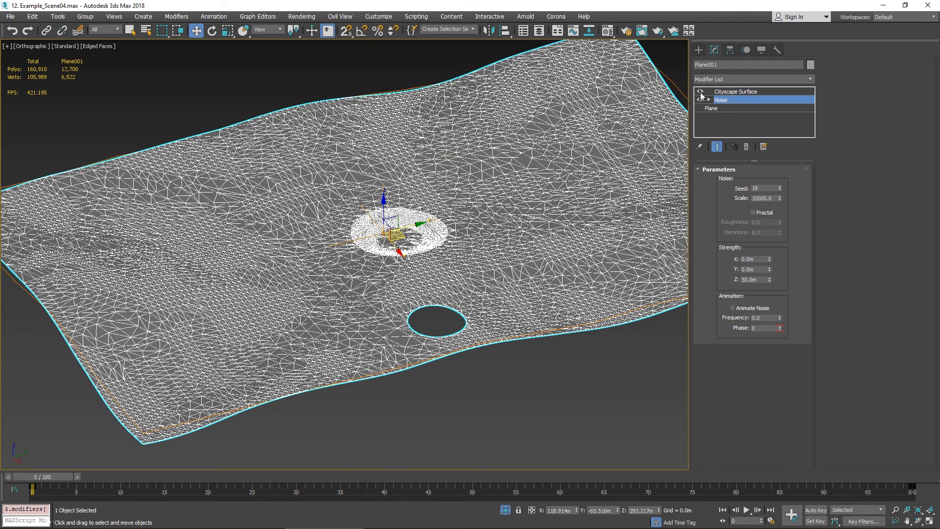
{"action": "left_click", "coordinate": [701, 92]}
{"action": "left_click", "coordinate": [701, 92]}
{"action": "left_click", "coordinate": [728, 93]}
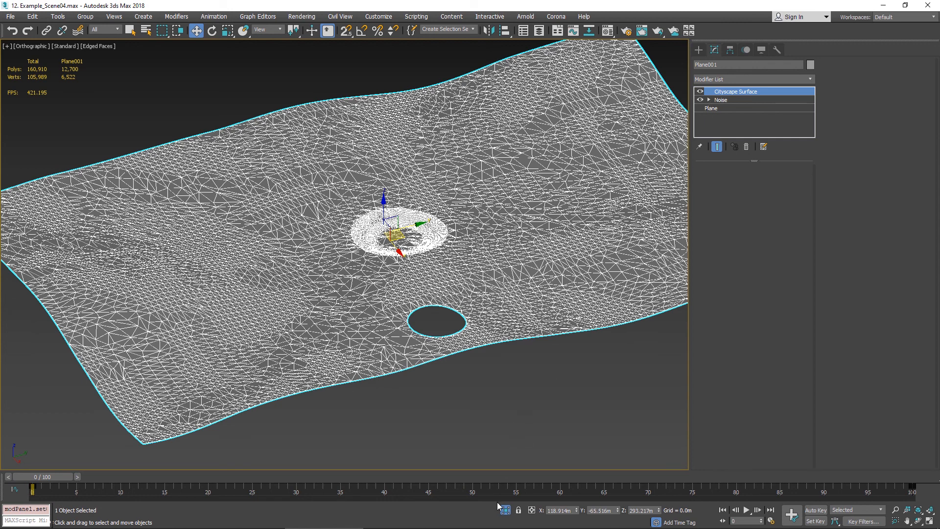
{"action": "left_click", "coordinate": [700, 92]}
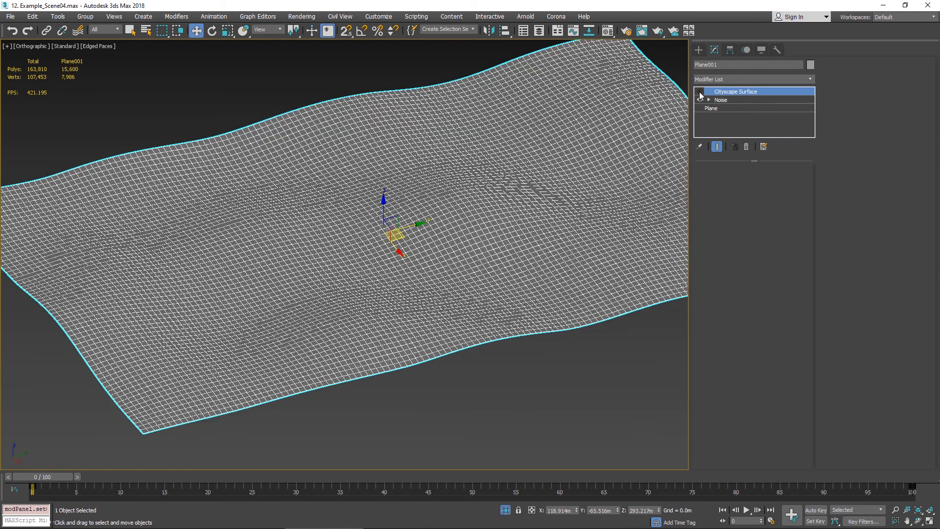
{"action": "left_click", "coordinate": [700, 92]}
{"action": "left_click", "coordinate": [700, 92]}
{"action": "left_click", "coordinate": [700, 92]}
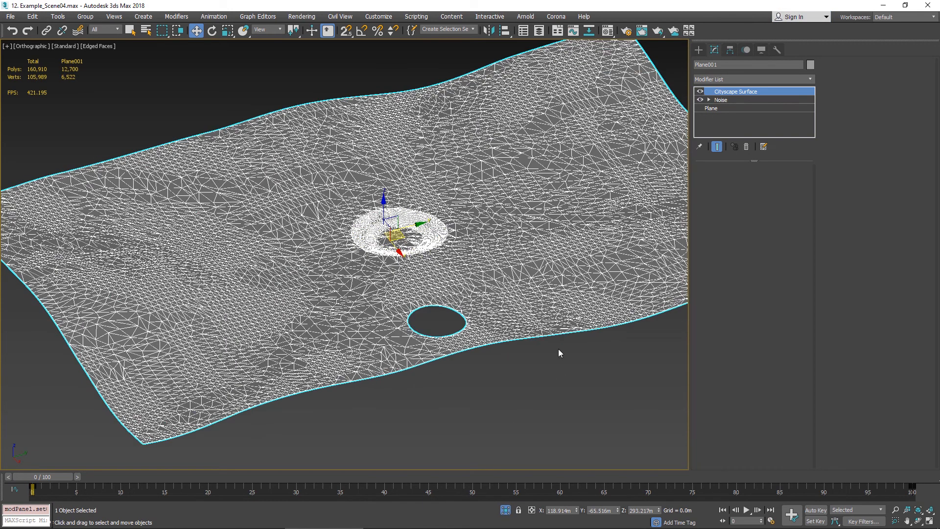
Leave isolation, select the Cityscape001 object and regenerate the result for the reseeded terrain.
{"action": "left_click", "coordinate": [505, 510]}
{"action": "scroll", "coordinate": [431, 259], "scroll_direction": "down", "scroll_amount": 10}
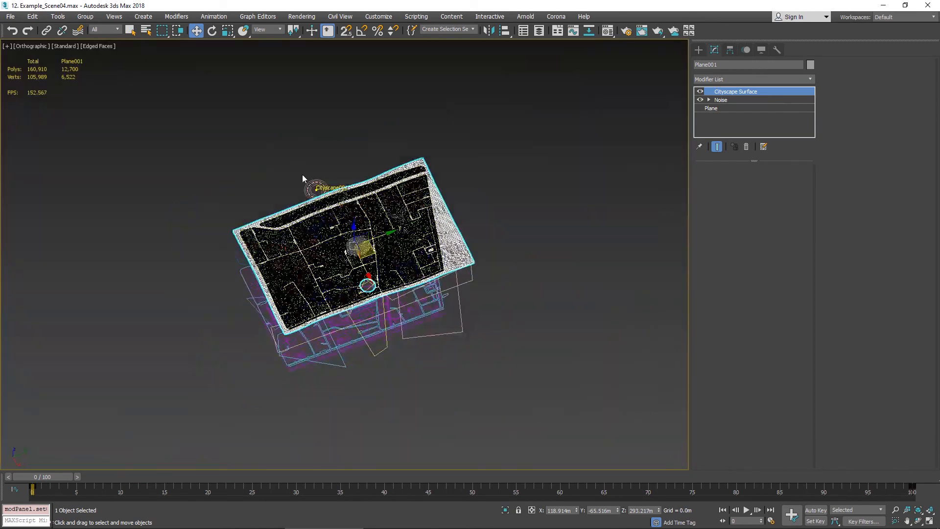
{"action": "left_click", "coordinate": [314, 188]}
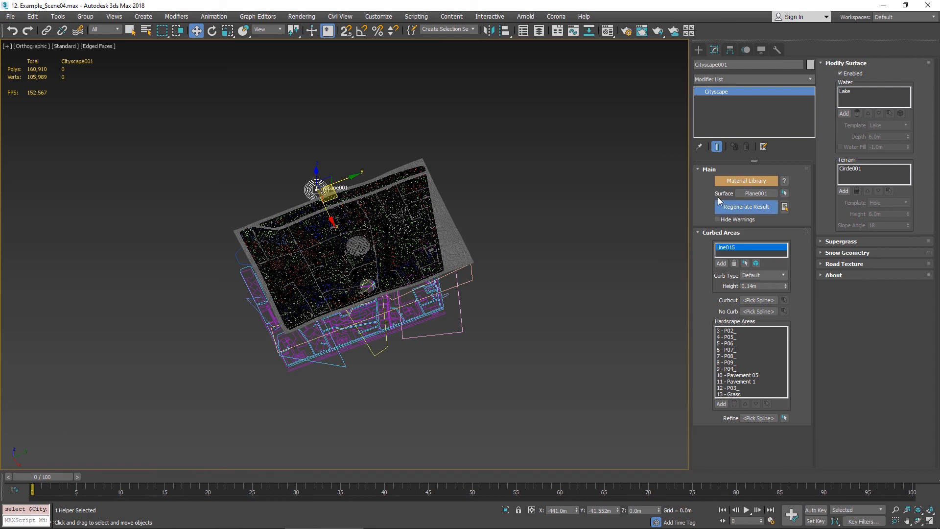
{"action": "left_click", "coordinate": [762, 208]}
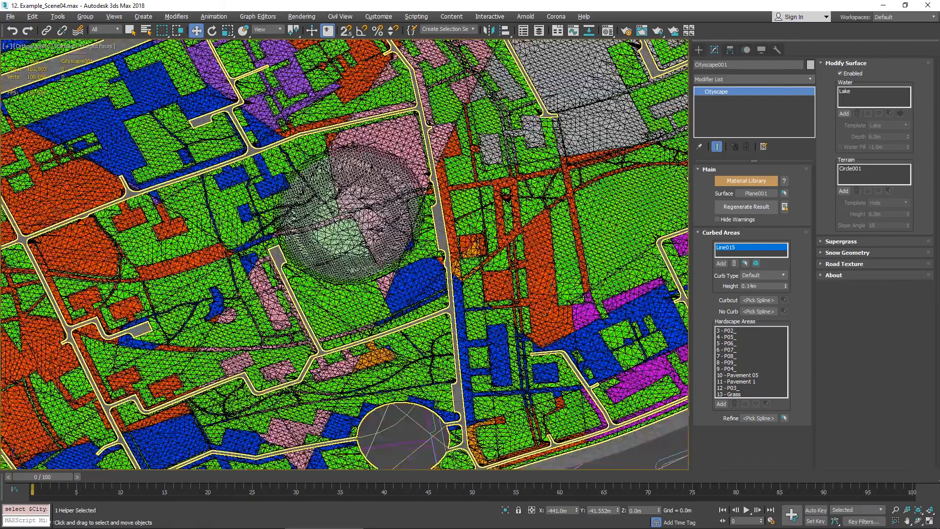
Select the regenerated ground plane and isolate it to view its mesh.
{"action": "middle_click_drag", "start_coordinate": [551, 288], "coordinate": [475, 189], "text": "alt"}
{"action": "left_click", "coordinate": [493, 153]}
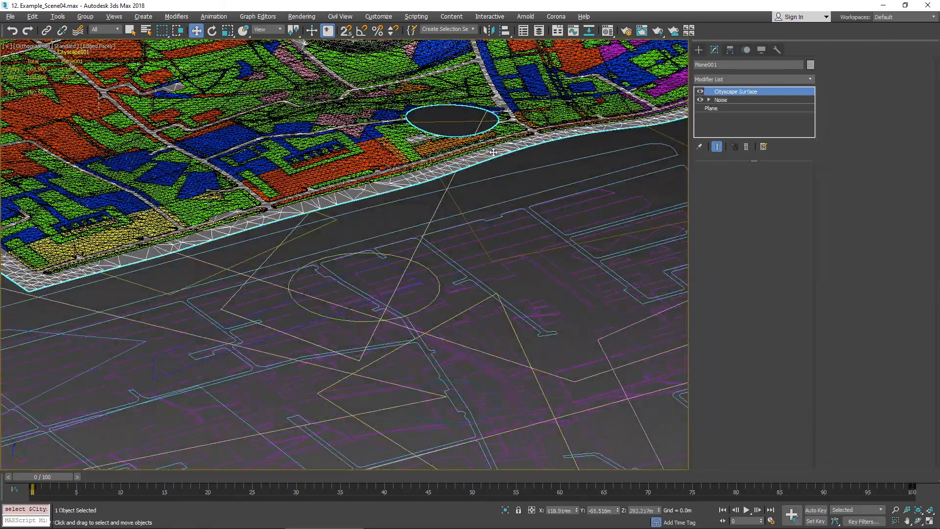
{"action": "key", "text": "alt+q"}
{"action": "scroll", "coordinate": [477, 238], "scroll_direction": "up", "scroll_amount": 5}
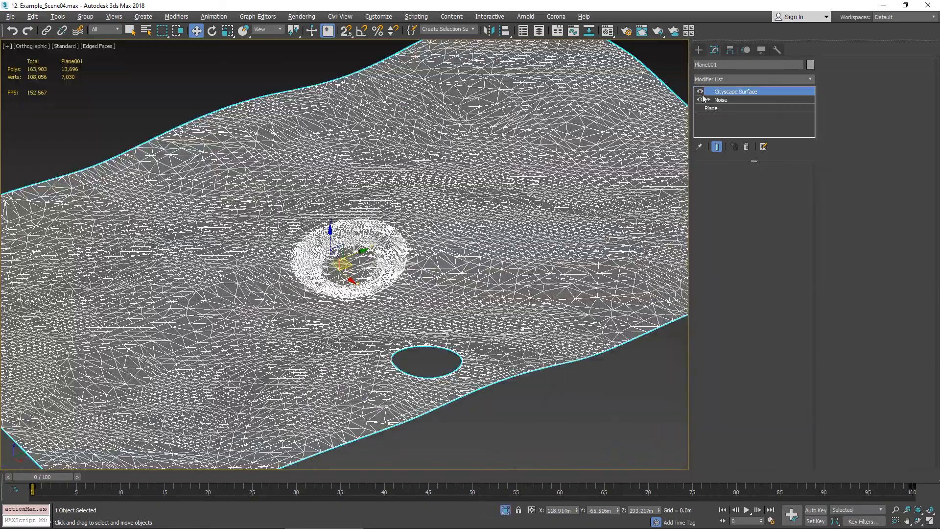
Toggle the Cityscape Surface modifier off and on to compare the regenerated surface with the noise terrain, including from a low angle.
{"action": "left_click", "coordinate": [701, 92]}
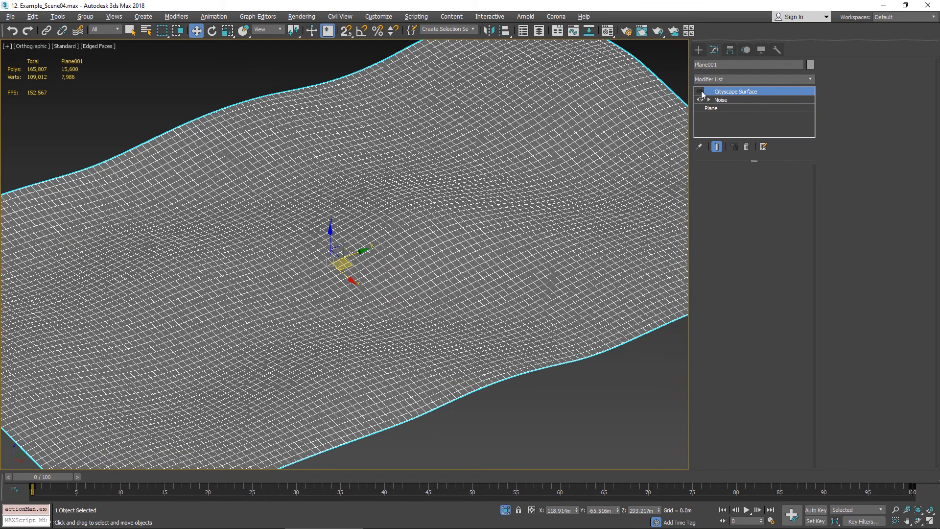
{"action": "left_click", "coordinate": [701, 91]}
{"action": "left_click", "coordinate": [701, 92]}
{"action": "middle_click_drag", "start_coordinate": [650, 122], "coordinate": [598, 129], "text": "alt"}
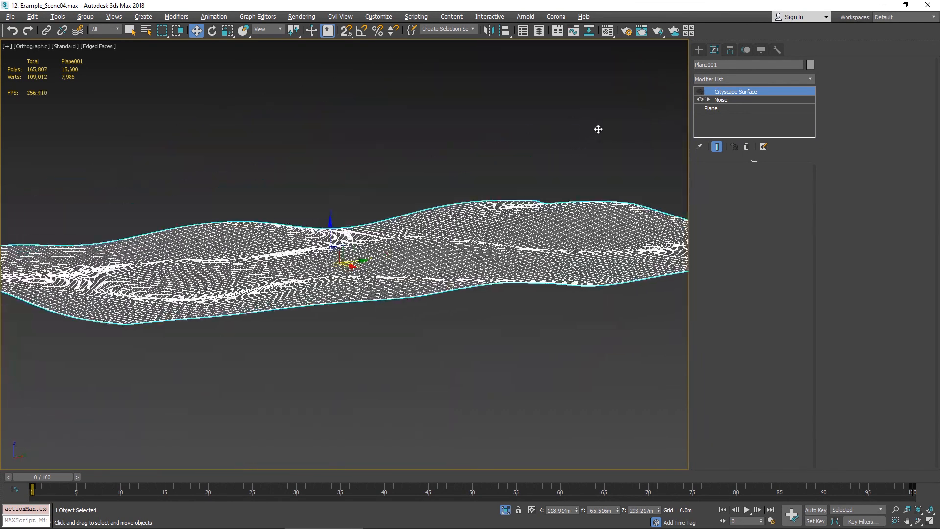
{"action": "left_click", "coordinate": [700, 91]}
{"action": "left_click", "coordinate": [700, 91]}
{"action": "left_click", "coordinate": [700, 91]}
{"action": "left_click", "coordinate": [700, 92]}
{"action": "left_click", "coordinate": [701, 92]}
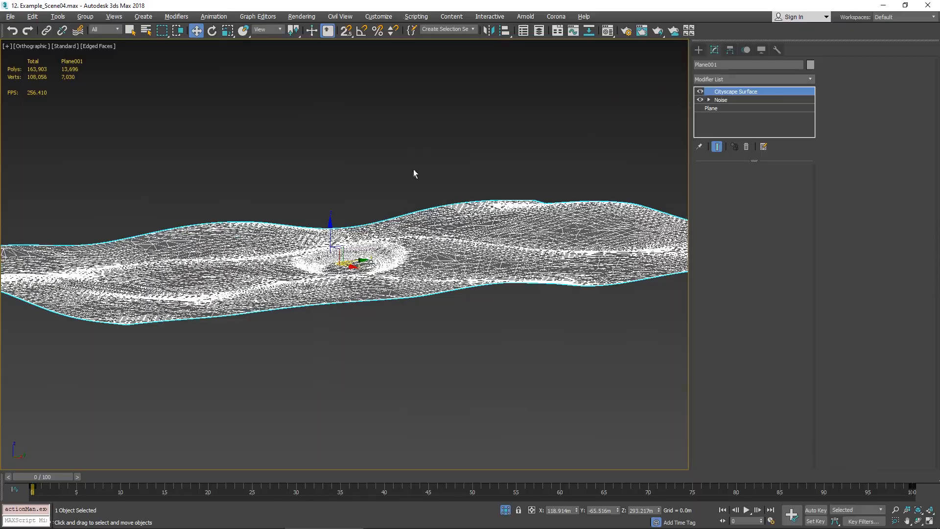
{"action": "middle_click_drag", "start_coordinate": [413, 174], "coordinate": [470, 196], "text": "alt"}
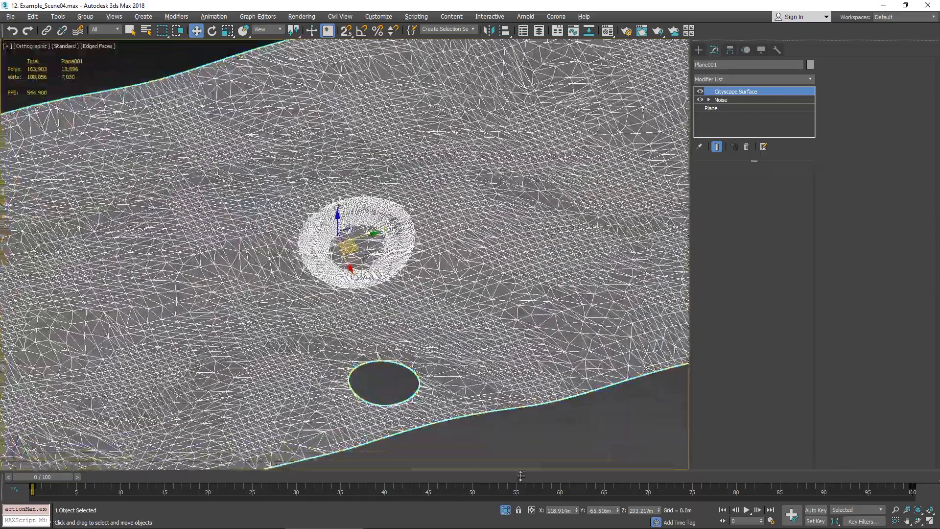
Leave isolation, reselect the Cityscape001 object and regenerate the result again.
{"action": "left_click", "coordinate": [507, 512]}
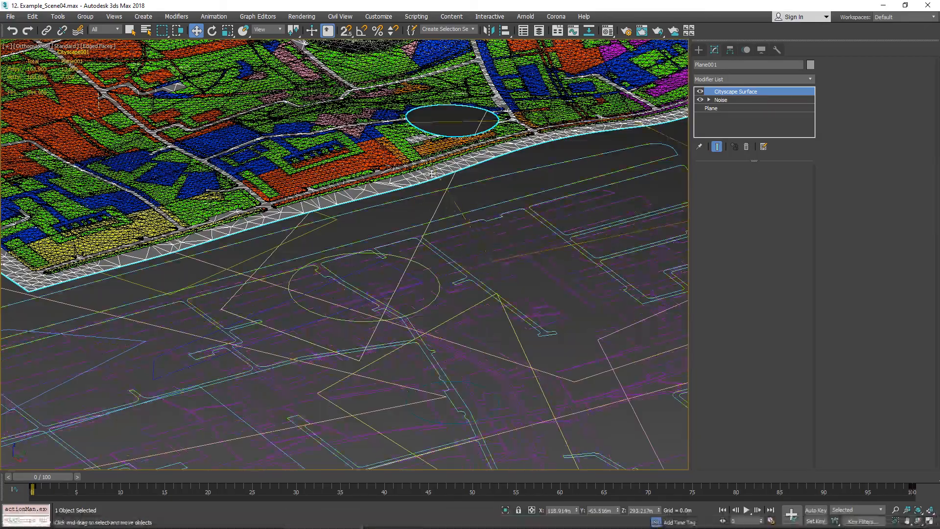
{"action": "scroll", "coordinate": [91, 416], "scroll_direction": "down", "scroll_amount": 5}
{"action": "middle_click_drag", "start_coordinate": [284, 239], "coordinate": [430, 271]}
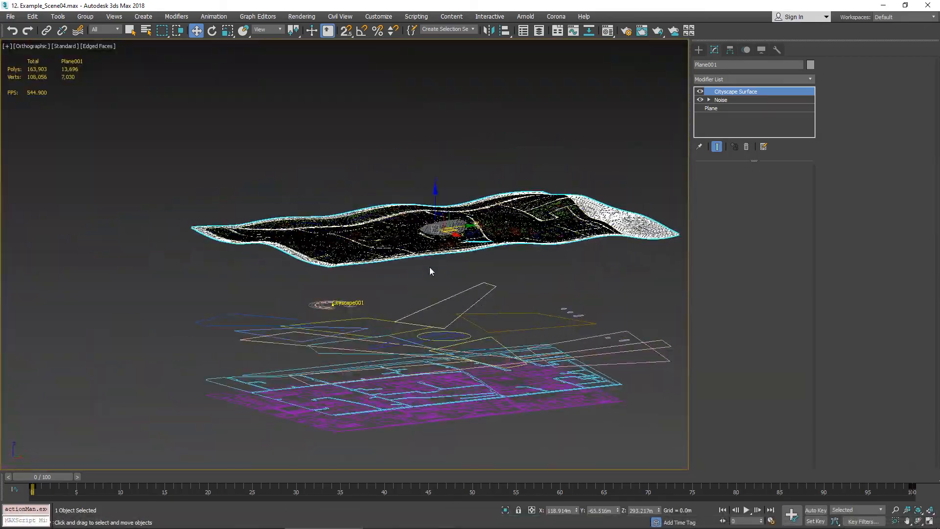
{"action": "left_click", "coordinate": [351, 304]}
{"action": "middle_click_drag", "start_coordinate": [506, 212], "coordinate": [487, 259], "text": "alt"}
{"action": "scroll", "coordinate": [587, 255], "scroll_direction": "up", "scroll_amount": 2}
{"action": "left_click", "coordinate": [746, 207]}
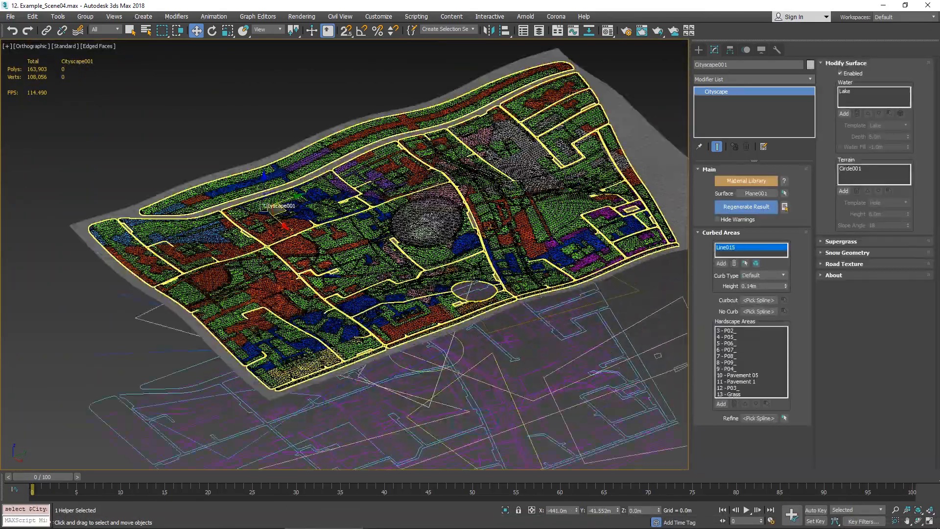
Set the Circle001 terrain entry's template to Berm and regenerate the Cityscape result.
{"action": "scroll", "coordinate": [477, 279], "scroll_direction": "up", "scroll_amount": 6}
{"action": "left_click", "coordinate": [849, 169]}
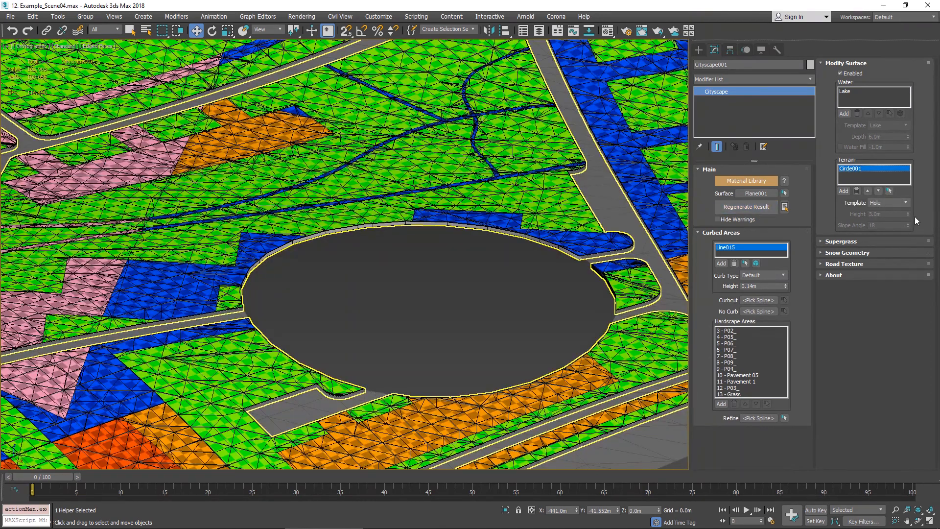
{"action": "left_click", "coordinate": [904, 202]}
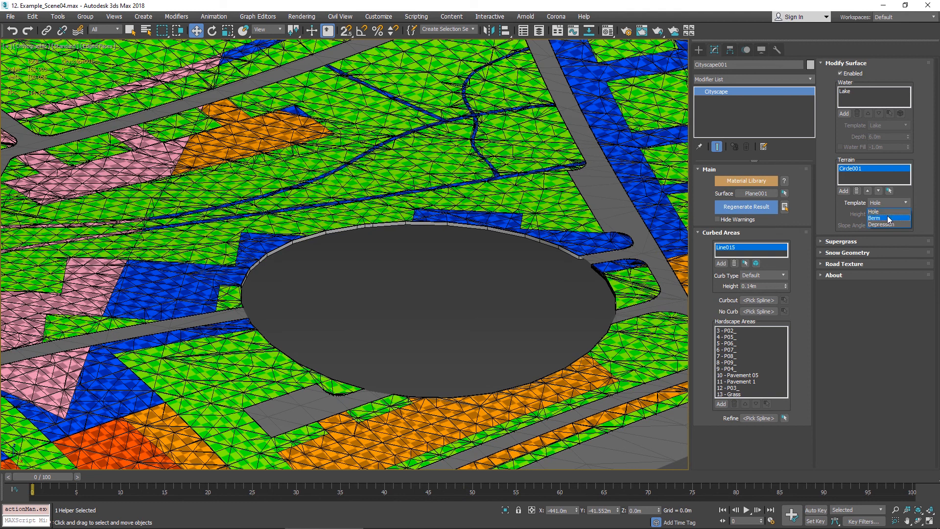
{"action": "left_click", "coordinate": [887, 217]}
{"action": "left_click", "coordinate": [867, 226]}
{"action": "left_click", "coordinate": [747, 207]}
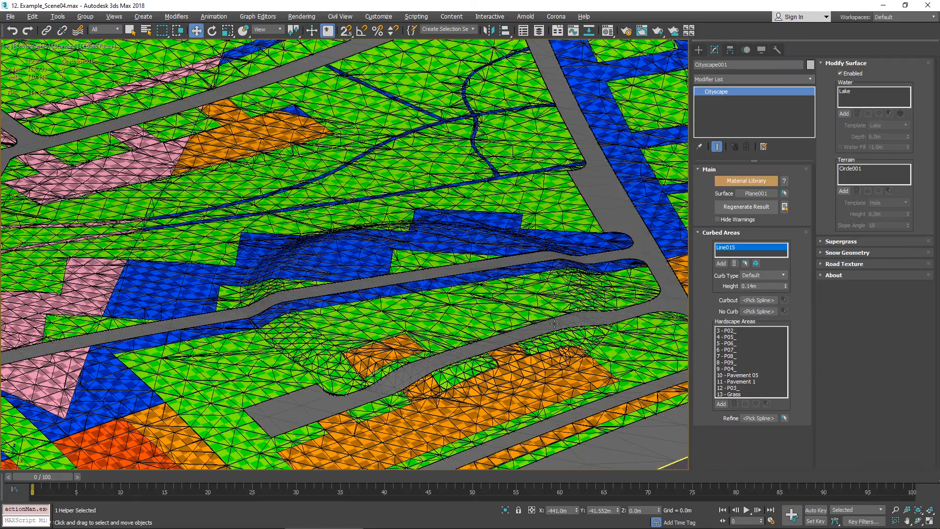
Isolate the ground plane, hide its edged faces and examine the circular berm in shaded display.
{"action": "left_click", "coordinate": [564, 286]}
{"action": "middle_click_drag", "start_coordinate": [564, 285], "coordinate": [657, 384], "text": "alt"}
{"action": "scroll", "coordinate": [553, 304], "scroll_direction": "up", "scroll_amount": 2}
{"action": "left_click", "coordinate": [552, 308]}
{"action": "key", "text": "alt+q"}
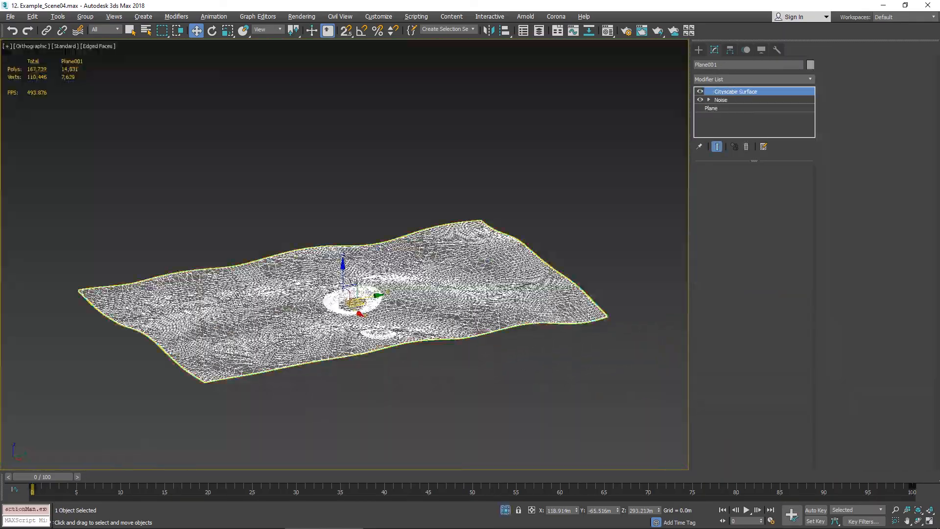
{"action": "scroll", "coordinate": [402, 338], "scroll_direction": "up", "scroll_amount": 6}
{"action": "left_click", "coordinate": [422, 354]}
{"action": "scroll", "coordinate": [453, 249], "scroll_direction": "up", "scroll_amount": 6}
{"action": "middle_click_drag", "start_coordinate": [453, 250], "coordinate": [456, 363]}
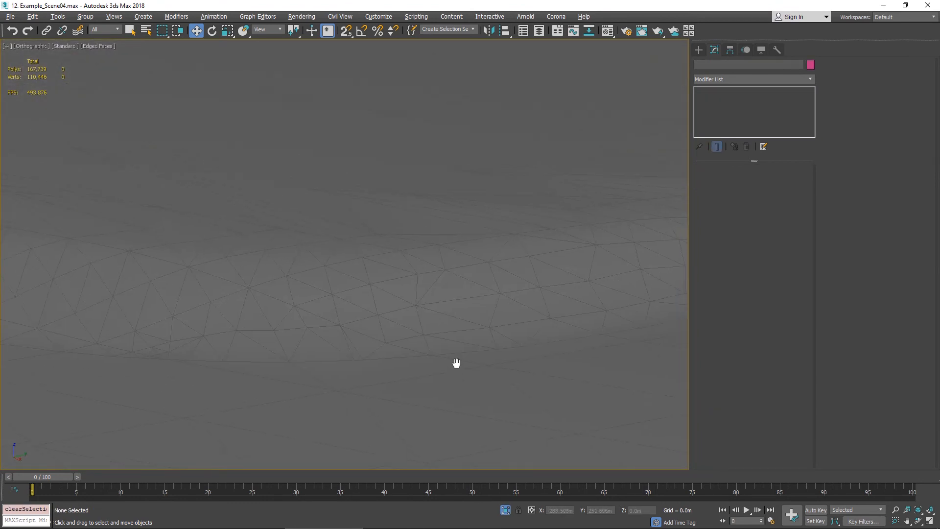
{"action": "key", "text": "F4"}
{"action": "scroll", "coordinate": [504, 318], "scroll_direction": "down", "scroll_amount": 5}
{"action": "scroll", "coordinate": [563, 293], "scroll_direction": "up", "scroll_amount": 4}
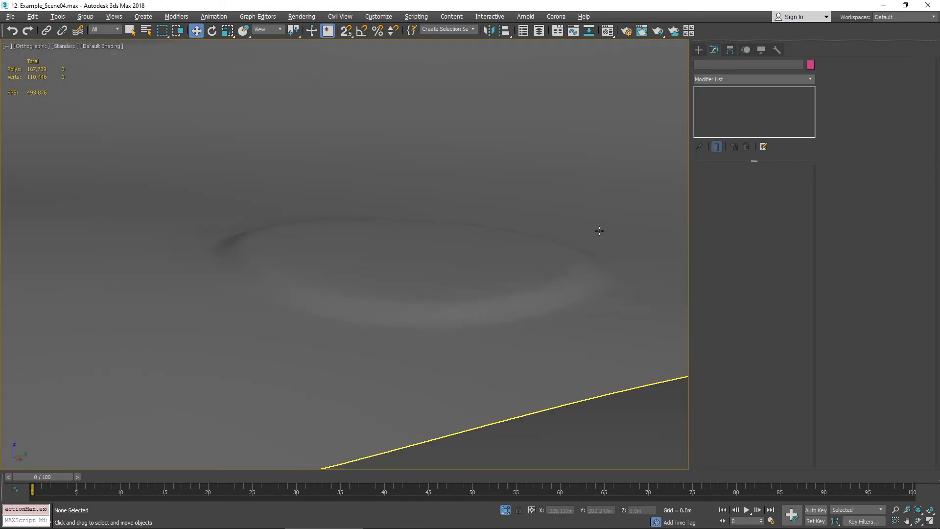
Leave isolation to show the whole scene and reselect the Cityscape001 object.
{"action": "left_click", "coordinate": [505, 509]}
{"action": "scroll", "coordinate": [546, 391], "scroll_direction": "down", "scroll_amount": 5}
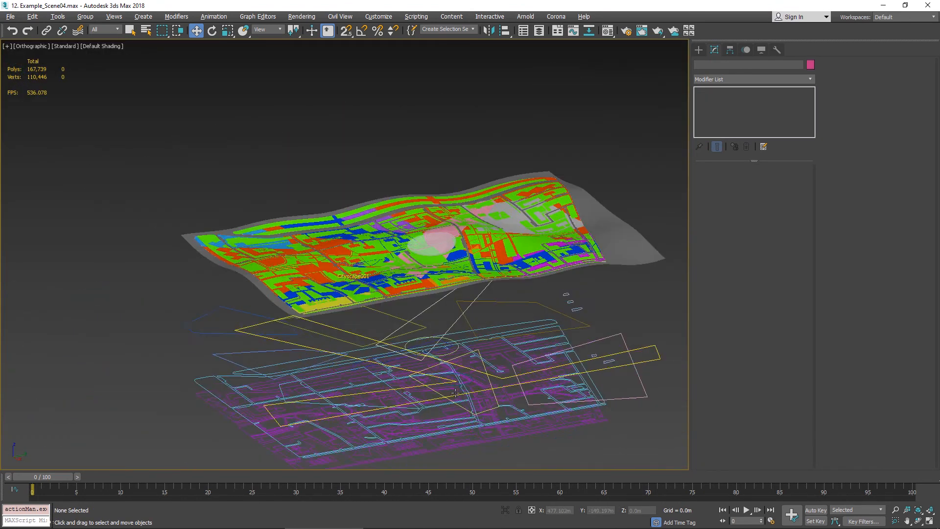
{"action": "scroll", "coordinate": [455, 392], "scroll_direction": "down", "scroll_amount": 3}
{"action": "middle_click_drag", "start_coordinate": [456, 393], "coordinate": [590, 297], "text": "alt"}
{"action": "left_click", "coordinate": [377, 346]}
{"action": "middle_click_drag", "start_coordinate": [567, 255], "coordinate": [469, 322], "text": "alt"}
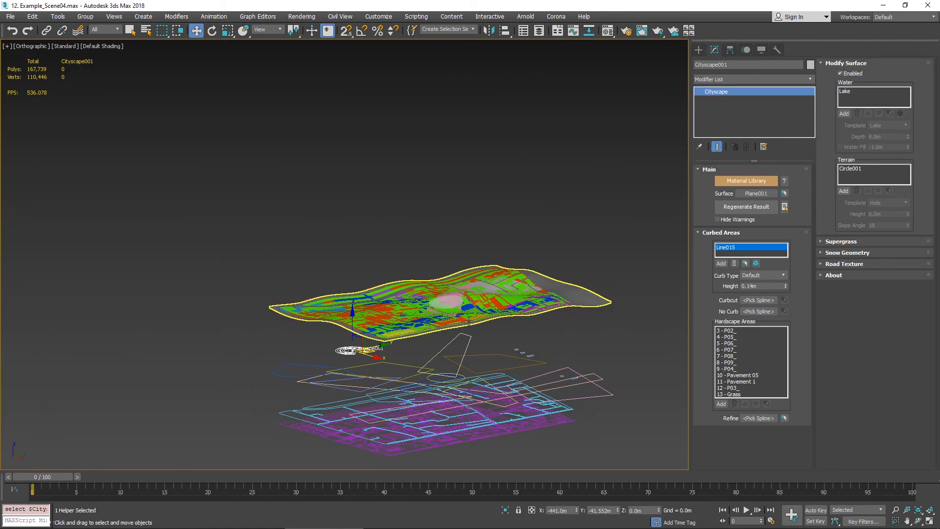
Show edged faces, set the Circle001 berm's height to 20 m and slope angle to 25, and regenerate the Cityscape result.
{"action": "scroll", "coordinate": [469, 321], "scroll_direction": "up", "scroll_amount": 10}
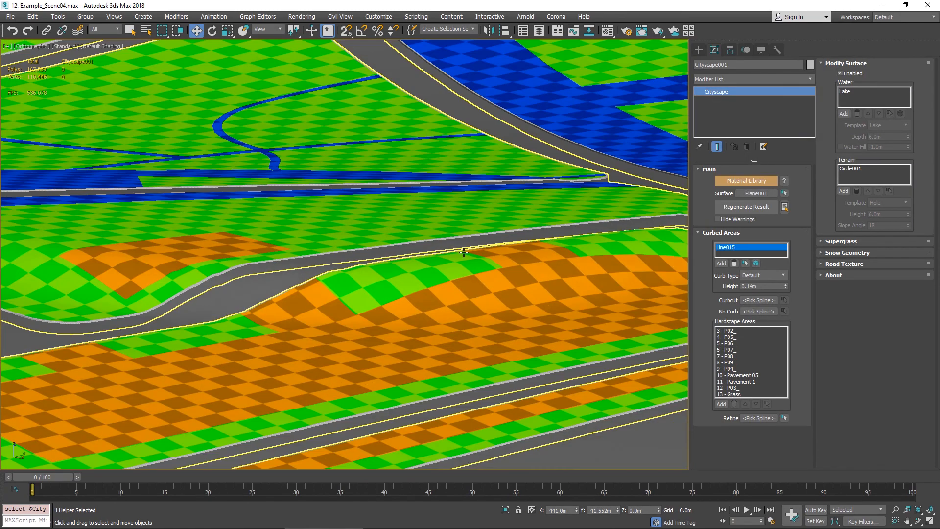
{"action": "key", "text": "F4"}
{"action": "key", "text": "shift+s"}
{"action": "scroll", "coordinate": [470, 242], "scroll_direction": "up", "scroll_amount": 2}
{"action": "middle_click_drag", "start_coordinate": [470, 242], "coordinate": [377, 310]}
{"action": "left_click", "coordinate": [854, 172]}
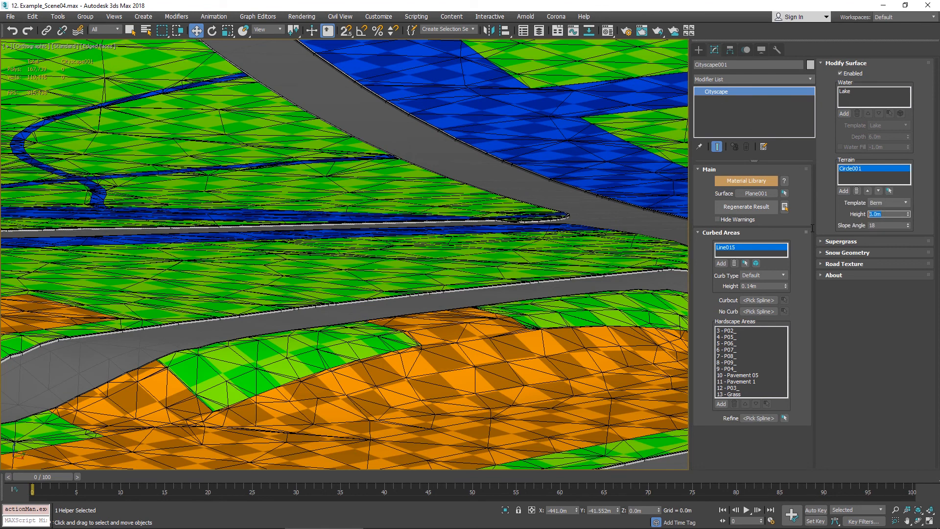
{"action": "type", "text": "20"}
{"action": "key", "text": "Return"}
{"action": "key", "text": "Tab"}
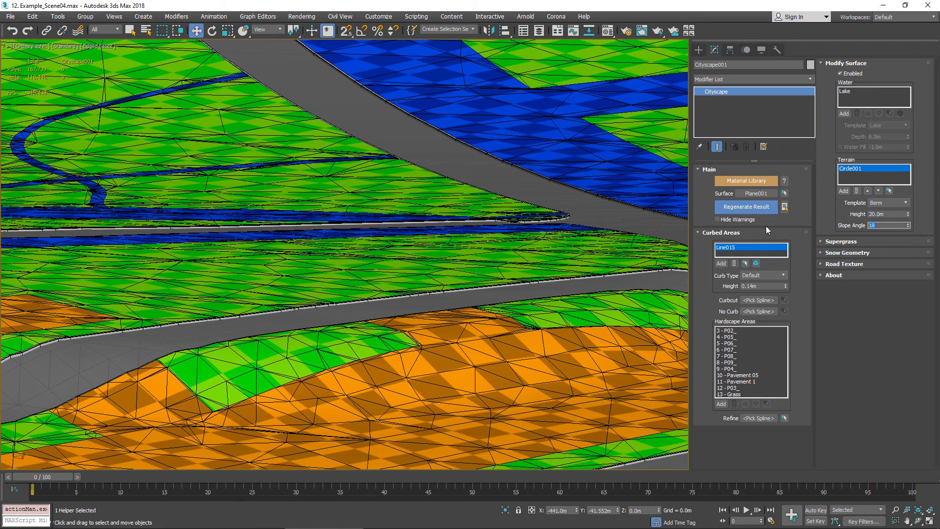
{"action": "type", "text": "25"}
{"action": "left_click", "coordinate": [762, 207]}
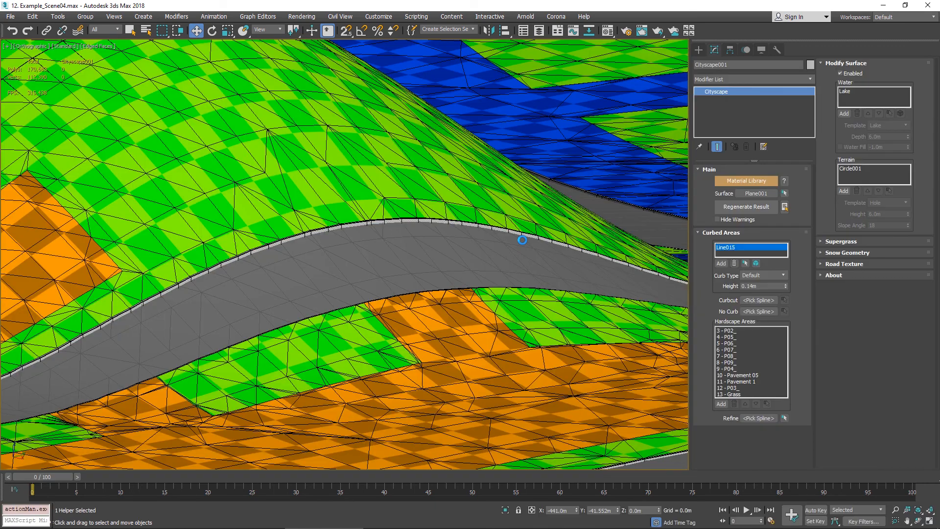
Select the Plane001 ground plane beneath the raised berm and isolate it.
{"action": "scroll", "coordinate": [523, 239], "scroll_direction": "down", "scroll_amount": 5}
{"action": "middle_click_drag", "start_coordinate": [451, 202], "coordinate": [441, 134], "text": "alt"}
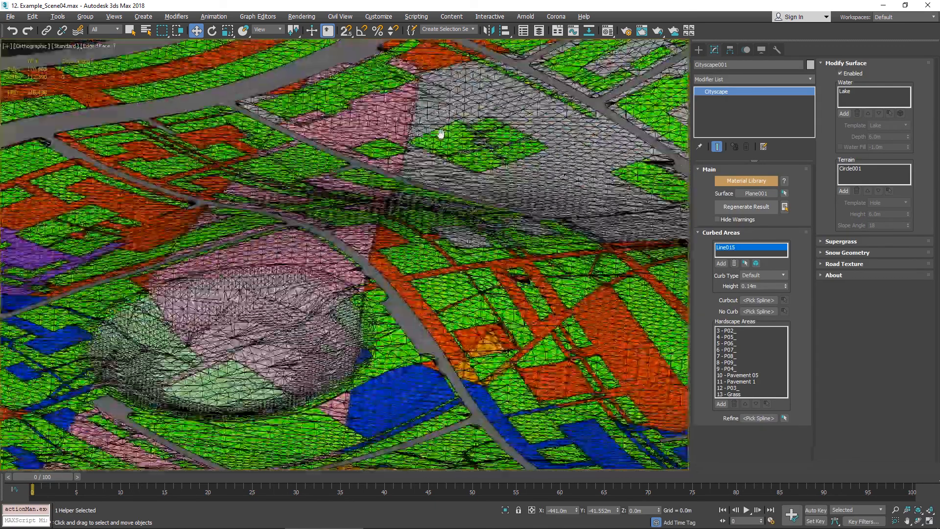
{"action": "scroll", "coordinate": [443, 142], "scroll_direction": "down", "scroll_amount": 4}
{"action": "scroll", "coordinate": [455, 266], "scroll_direction": "up", "scroll_amount": 6}
{"action": "middle_click_drag", "start_coordinate": [456, 267], "coordinate": [390, 97]}
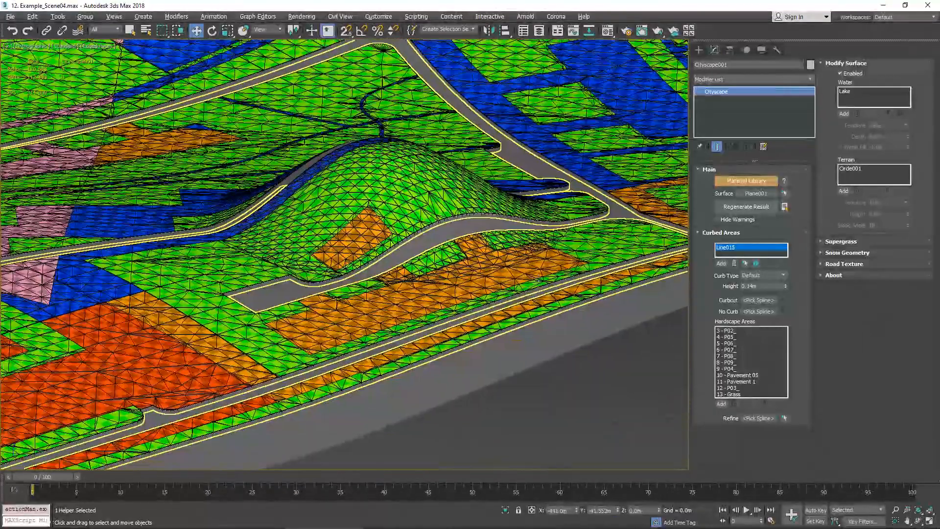
{"action": "left_click", "coordinate": [556, 352]}
{"action": "key", "text": "alt+q"}
{"action": "middle_click_drag", "start_coordinate": [489, 294], "coordinate": [539, 283], "text": "alt"}
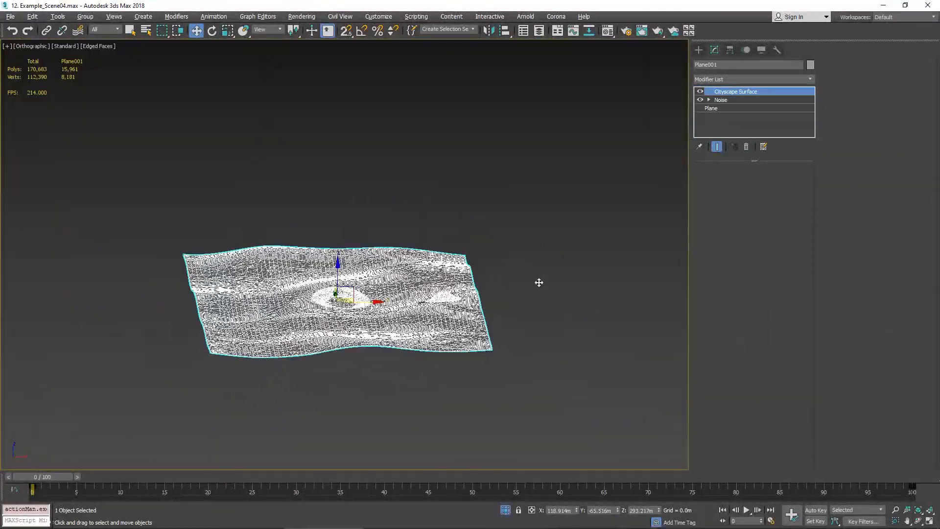
Examine the berm's shape on the isolated ground plane in shaded display without edged faces.
{"action": "scroll", "coordinate": [465, 294], "scroll_direction": "up", "scroll_amount": 9}
{"action": "scroll", "coordinate": [357, 314], "scroll_direction": "up", "scroll_amount": 3}
{"action": "key", "text": "F4"}
{"action": "mouse_move", "coordinate": [606, 231]}
{"action": "middle_mouse_down"}
{"action": "mouse_move", "coordinate": [611, 197]}
{"action": "mouse_move", "coordinate": [609, 260]}
{"action": "middle_mouse_up"}
{"action": "scroll", "coordinate": [608, 260], "scroll_direction": "down", "scroll_amount": 5}
{"action": "key", "text": "F4"}
{"action": "key", "text": "F3"}
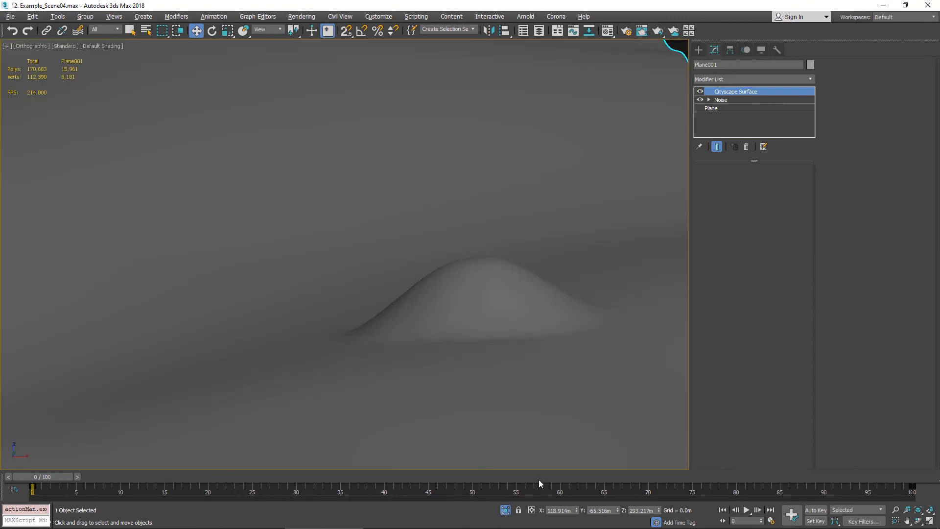
Leave isolation to show the whole scene and select the Cityscape001 object again.
{"action": "left_click", "coordinate": [505, 510]}
{"action": "middle_click_drag", "start_coordinate": [533, 412], "coordinate": [522, 214], "text": "alt"}
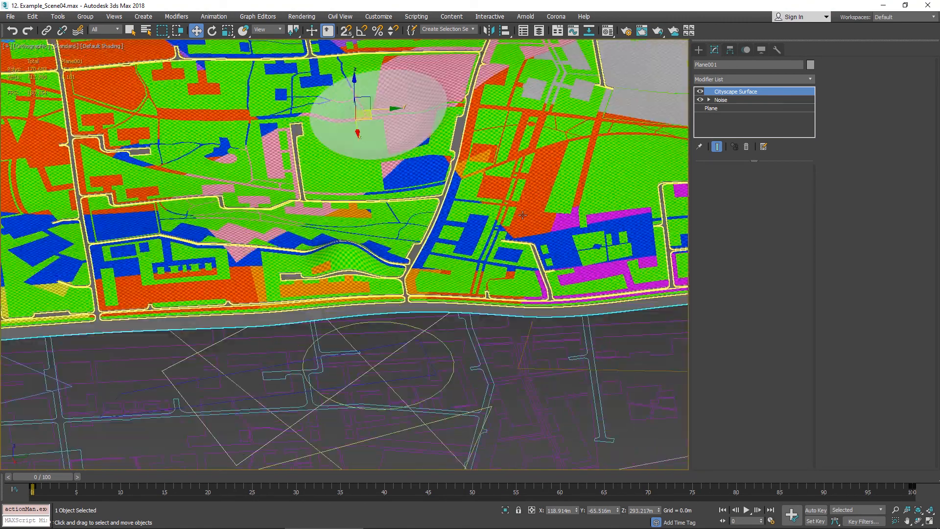
{"action": "scroll", "coordinate": [522, 214], "scroll_direction": "down", "scroll_amount": 2}
{"action": "key", "text": "F3"}
{"action": "scroll", "coordinate": [522, 214], "scroll_direction": "down", "scroll_amount": 10}
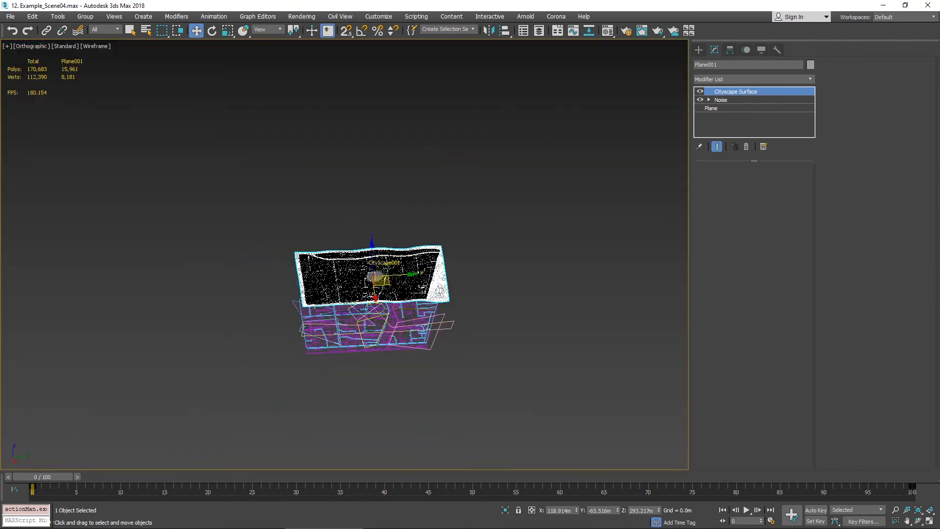
{"action": "middle_click_drag", "start_coordinate": [216, 333], "coordinate": [272, 298], "text": "alt"}
{"action": "scroll", "coordinate": [272, 299], "scroll_direction": "up", "scroll_amount": 5}
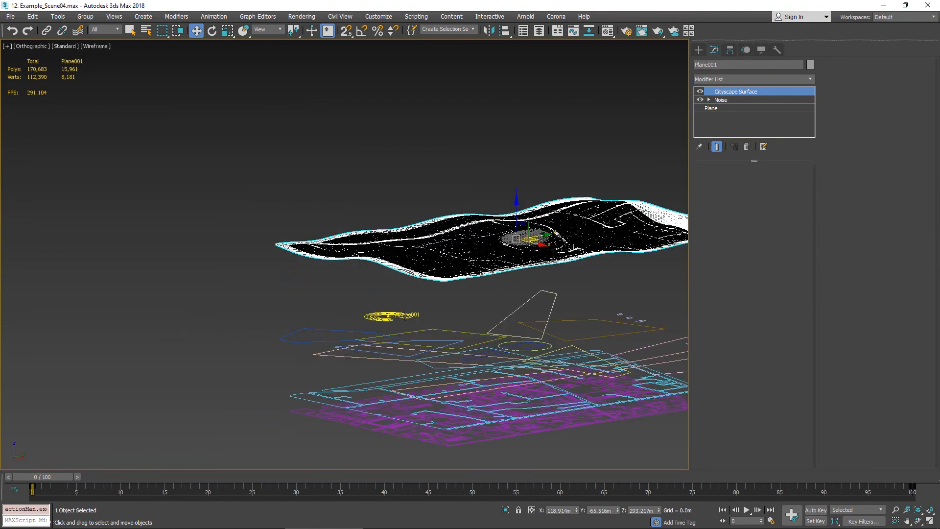
{"action": "middle_click_drag", "start_coordinate": [574, 268], "coordinate": [574, 275], "text": "alt"}
{"action": "left_click", "coordinate": [400, 310]}
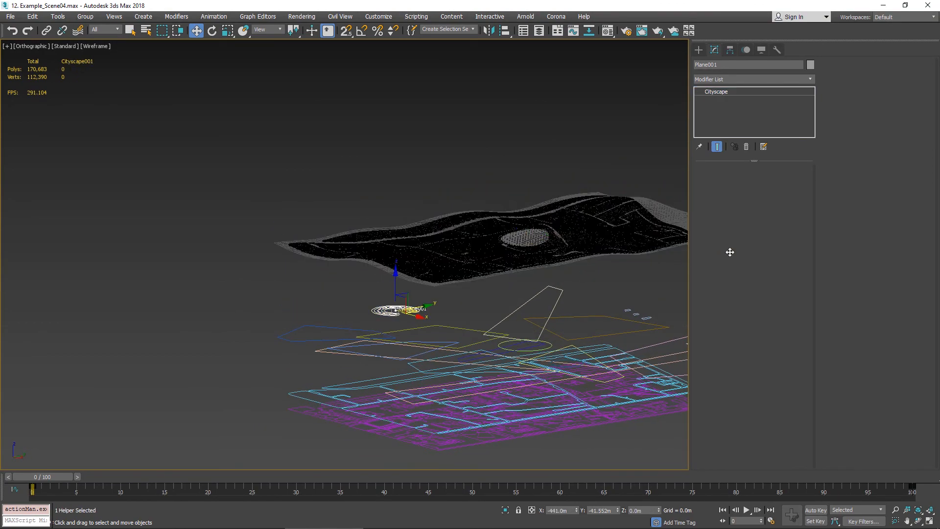
Set the Circle001 terrain entry's template to Depression with a 20 m depth and 25 slope angle, and regenerate the result.
{"action": "left_click", "coordinate": [850, 169]}
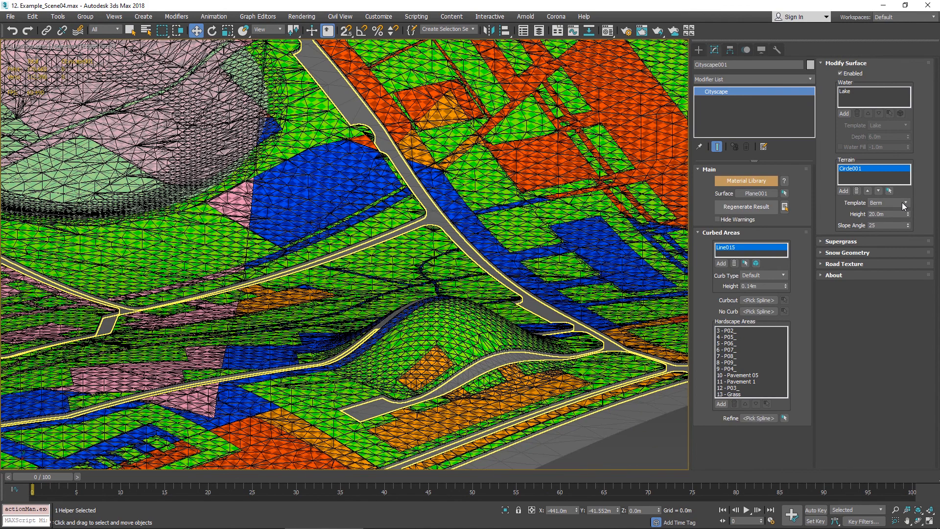
{"action": "left_click", "coordinate": [903, 203]}
{"action": "left_click", "coordinate": [900, 225]}
{"action": "left_click", "coordinate": [746, 207]}
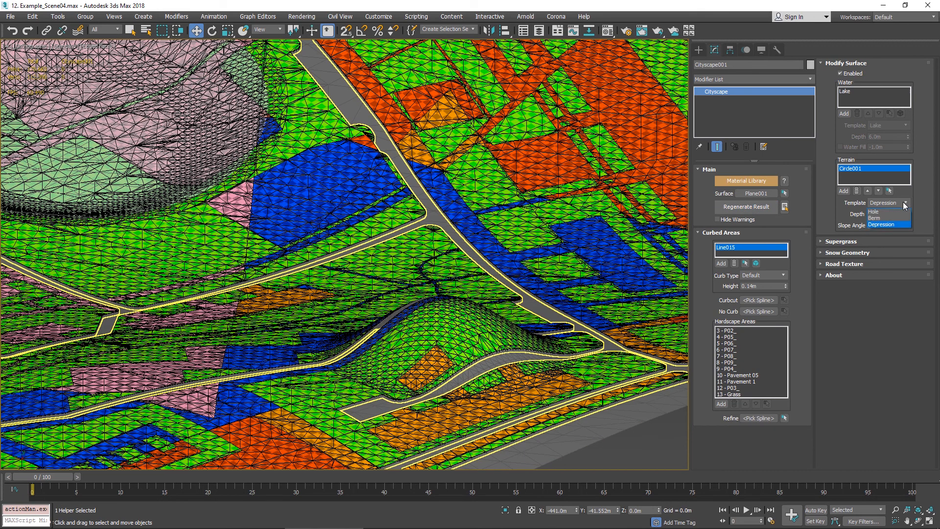
{"action": "left_click", "coordinate": [875, 212]}
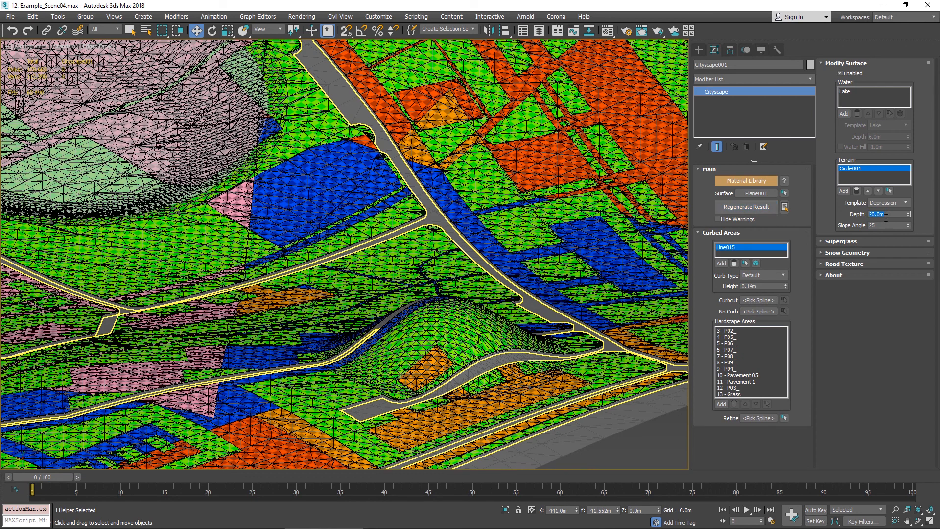
{"action": "left_click", "coordinate": [870, 225]}
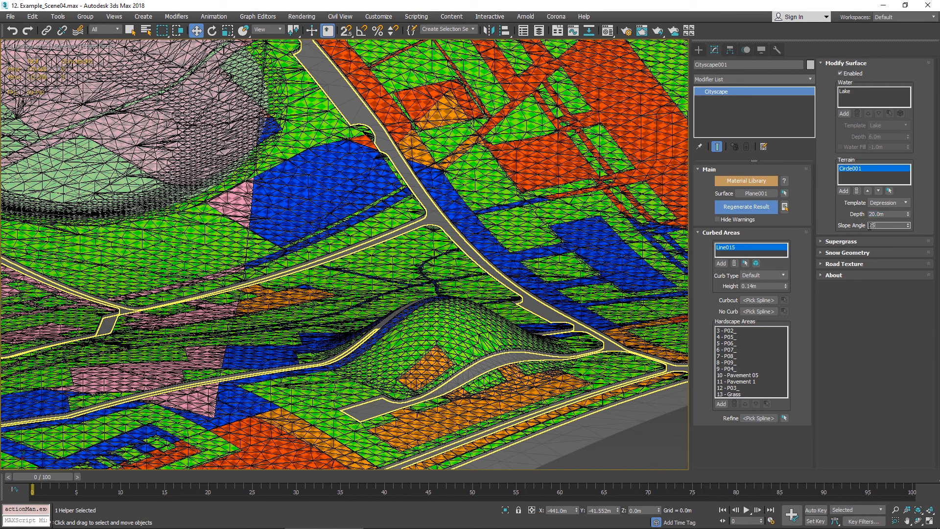
{"action": "left_click", "coordinate": [752, 207]}
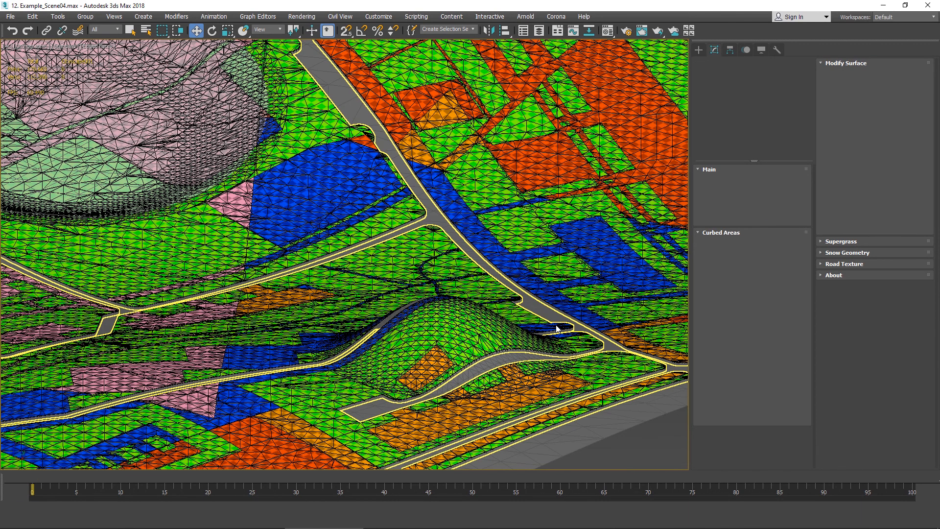
{"action": "scroll", "coordinate": [529, 405], "scroll_direction": "up", "scroll_amount": 5}
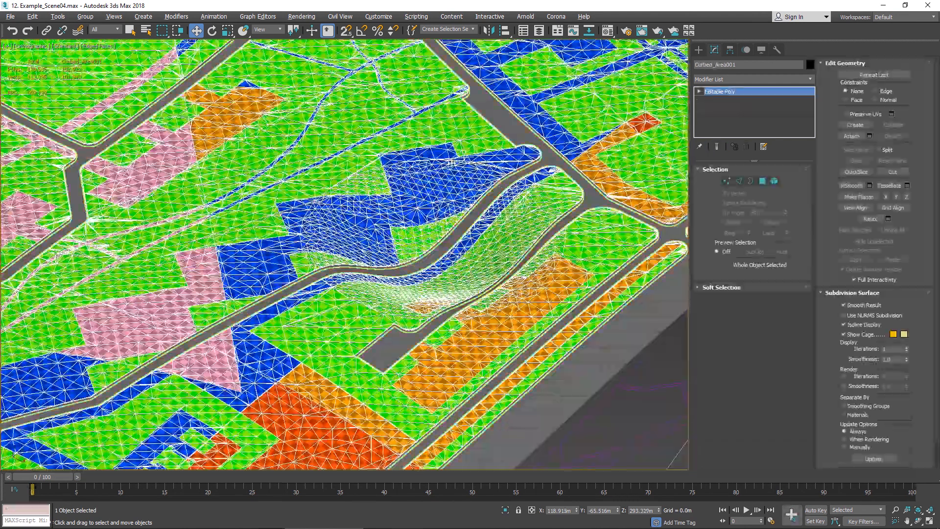
{"action": "middle_click_drag", "start_coordinate": [411, 147], "coordinate": [442, 96]}
{"action": "scroll", "coordinate": [442, 95], "scroll_direction": "up", "scroll_amount": 3}
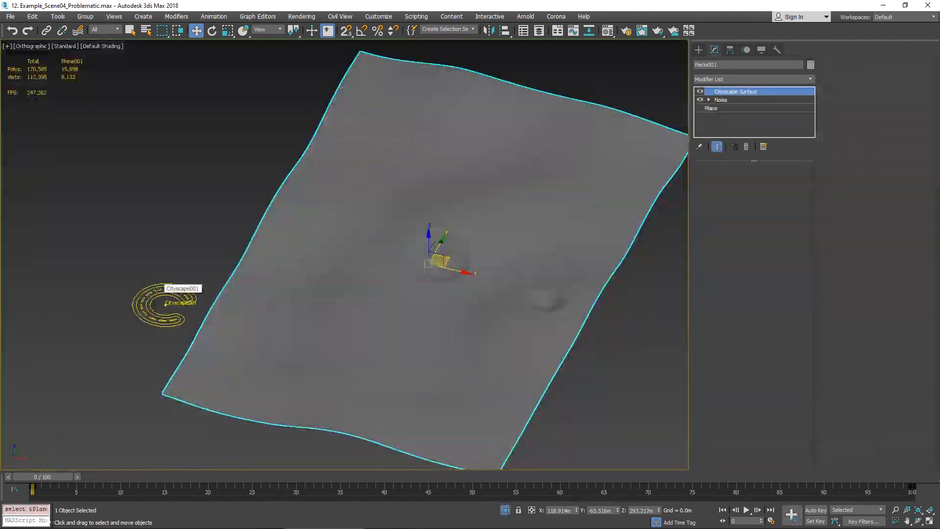
In the problematic example scene, add an Edit Poly modifier between Noise and Cityscape Surface on the Plane001 ground plane.
{"action": "left_click", "coordinate": [157, 290]}
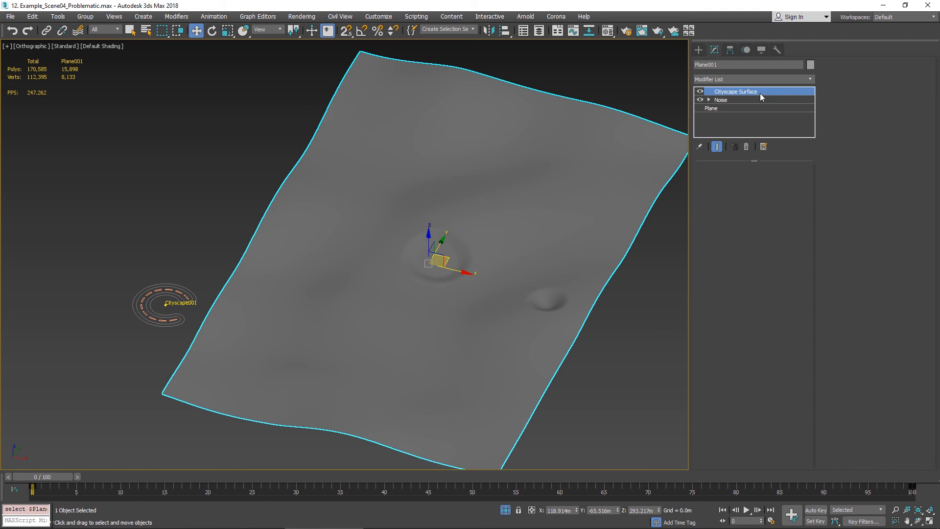
{"action": "left_click", "coordinate": [177, 294]}
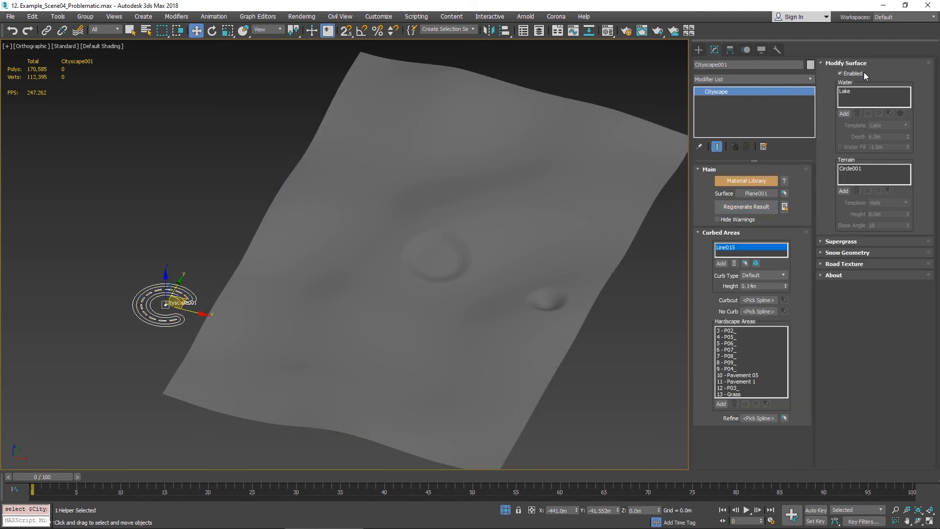
{"action": "left_click", "coordinate": [568, 172]}
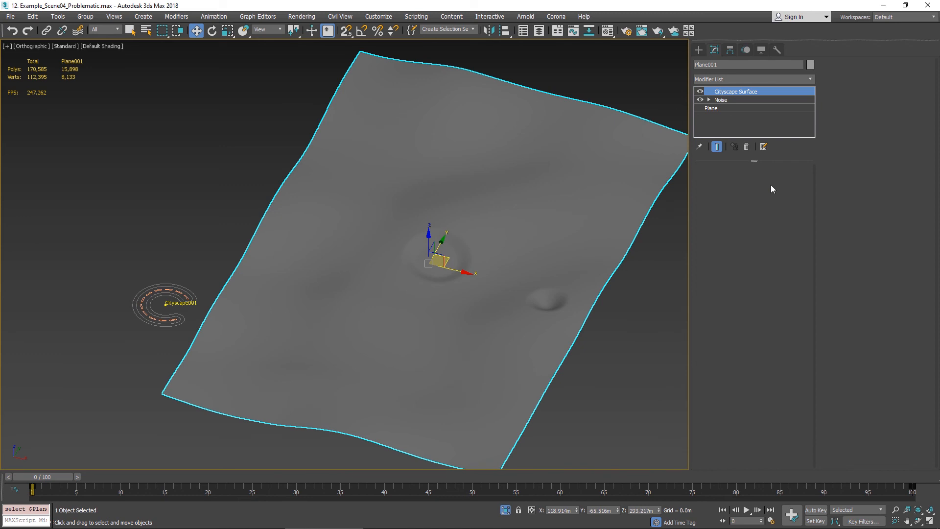
{"action": "left_click", "coordinate": [718, 100]}
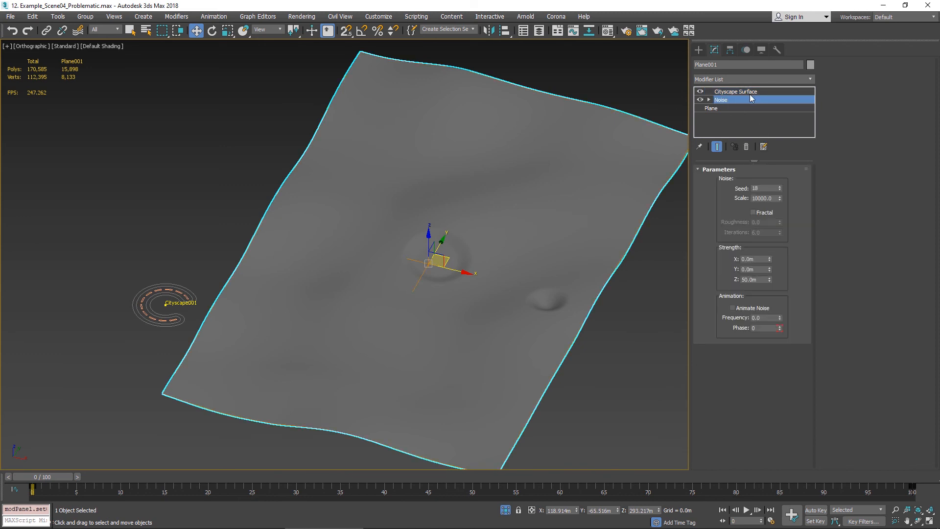
{"action": "left_click", "coordinate": [751, 80]}
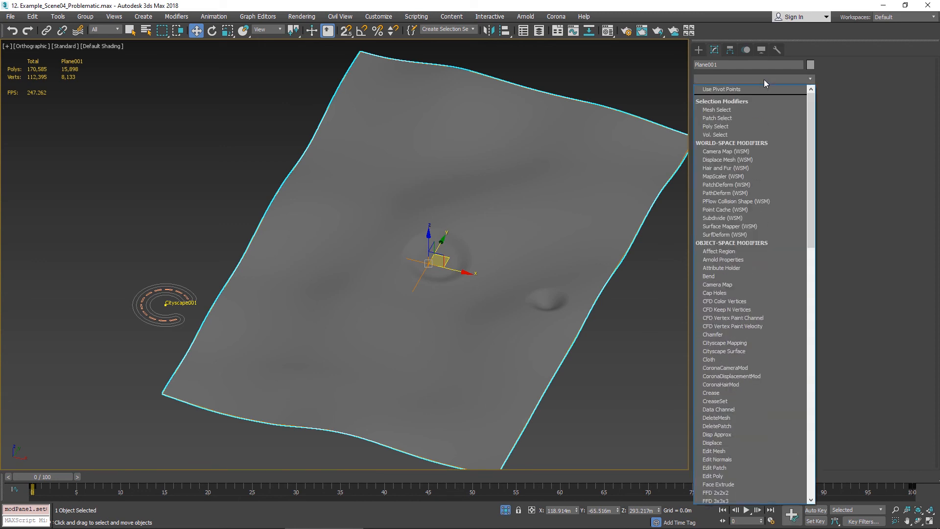
{"action": "key", "text": "e"}
{"action": "left_click", "coordinate": [743, 113]}
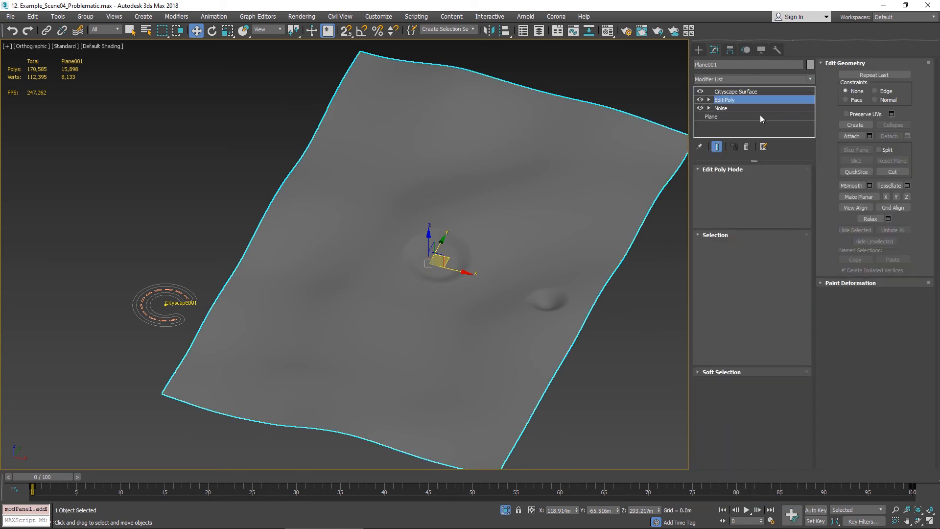
Turn off the Cityscape Surface modifier and select the vertices at the plane's corner nearest the Cityscape001 helper.
{"action": "left_click", "coordinate": [700, 91]}
{"action": "left_click", "coordinate": [727, 246]}
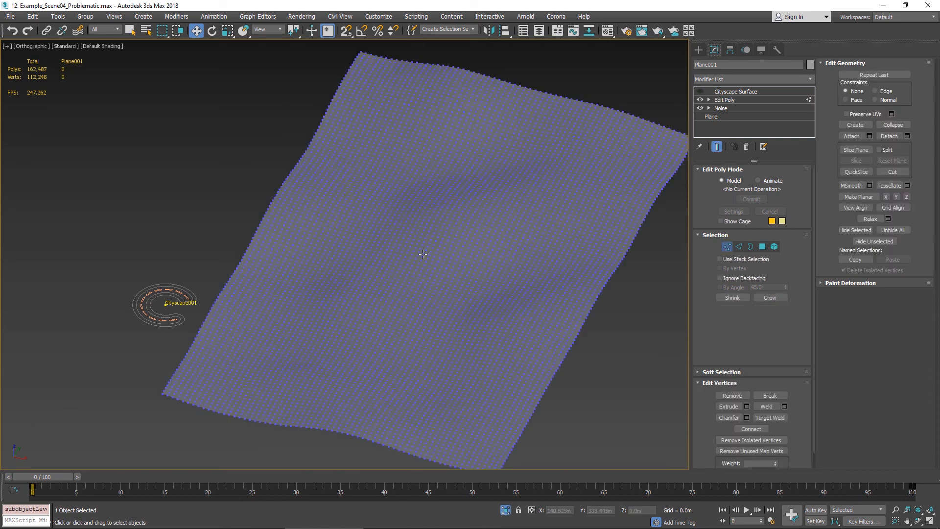
{"action": "left_click_drag", "start_coordinate": [172, 406], "coordinate": [172, 406]}
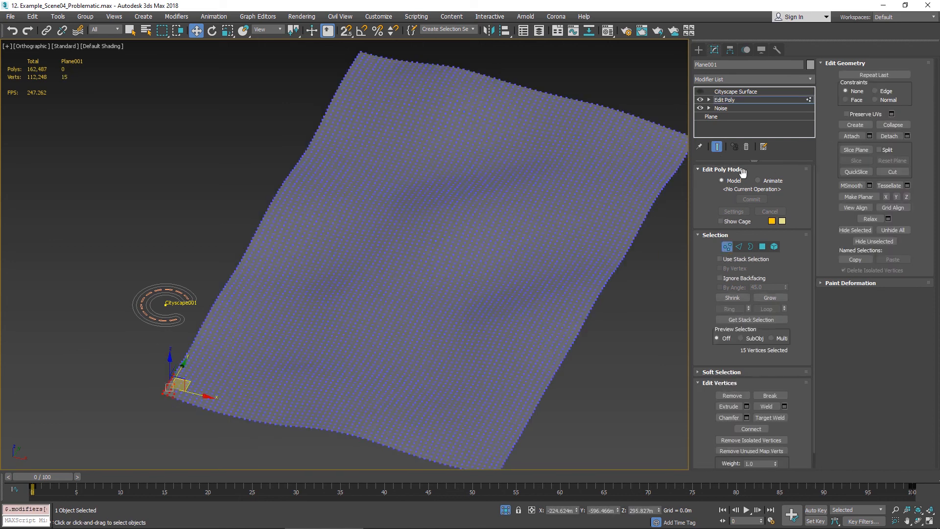
Enable soft selection with a falloff of about 305.5 m, raise the selected corner of the plane, and leave vertex editing.
{"action": "left_click", "coordinate": [737, 372]}
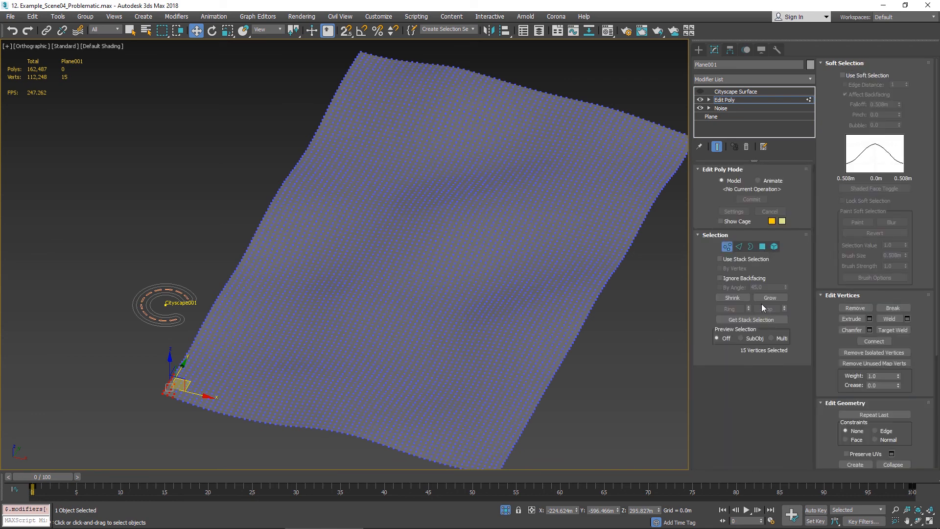
{"action": "left_click", "coordinate": [861, 76]}
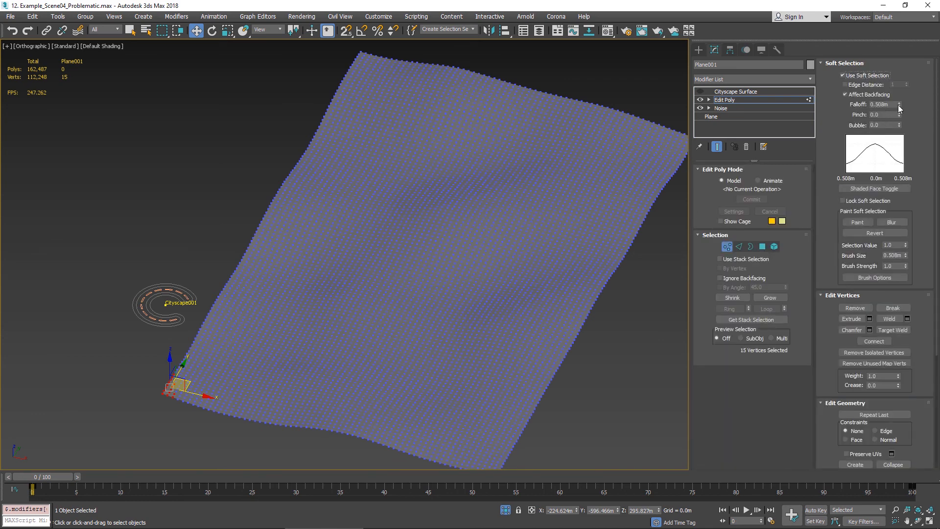
{"action": "left_click_drag", "start_coordinate": [898, 104], "coordinate": [881, 90]}
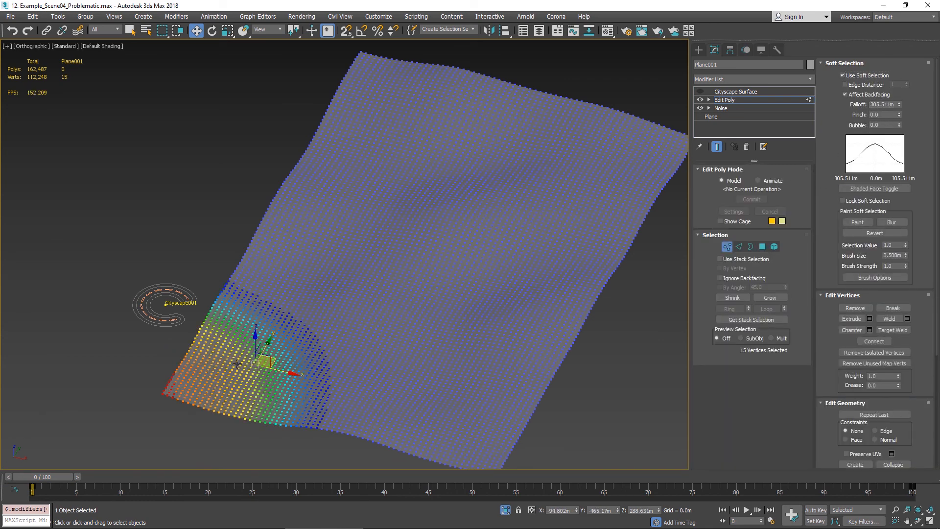
{"action": "left_click_drag", "start_coordinate": [256, 336], "coordinate": [238, 230]}
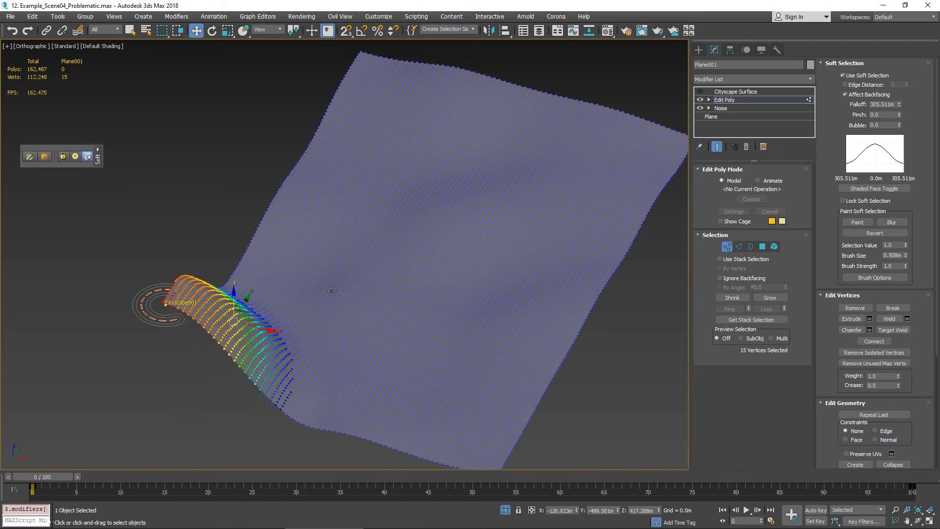
{"action": "left_click", "coordinate": [733, 247]}
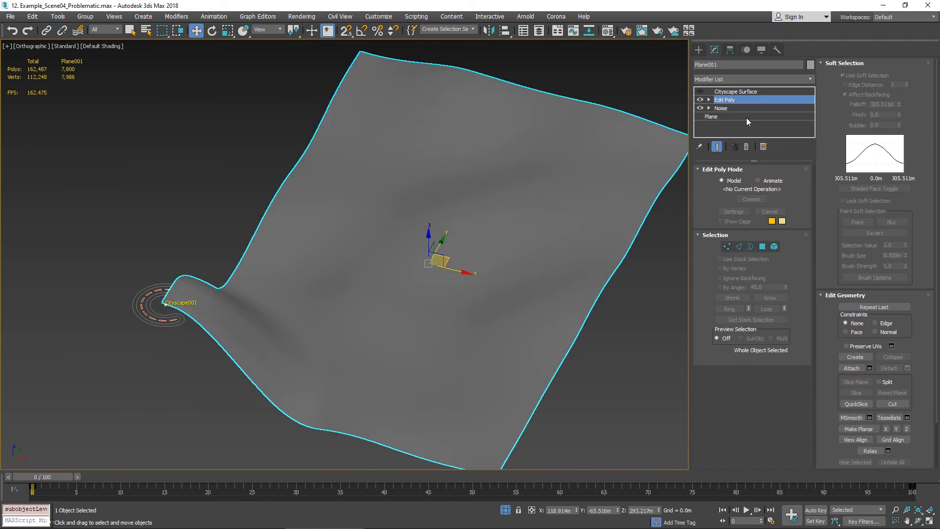
Toggle the Cityscape Surface modifier to compare the ground plane with and without it, ending with it turned on.
{"action": "left_click", "coordinate": [745, 93]}
{"action": "left_click", "coordinate": [700, 92]}
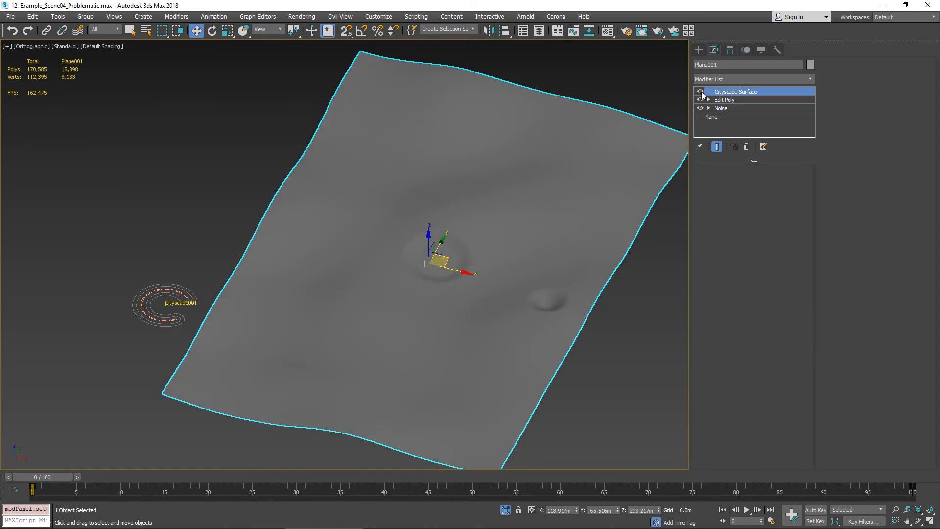
{"action": "left_click", "coordinate": [700, 91]}
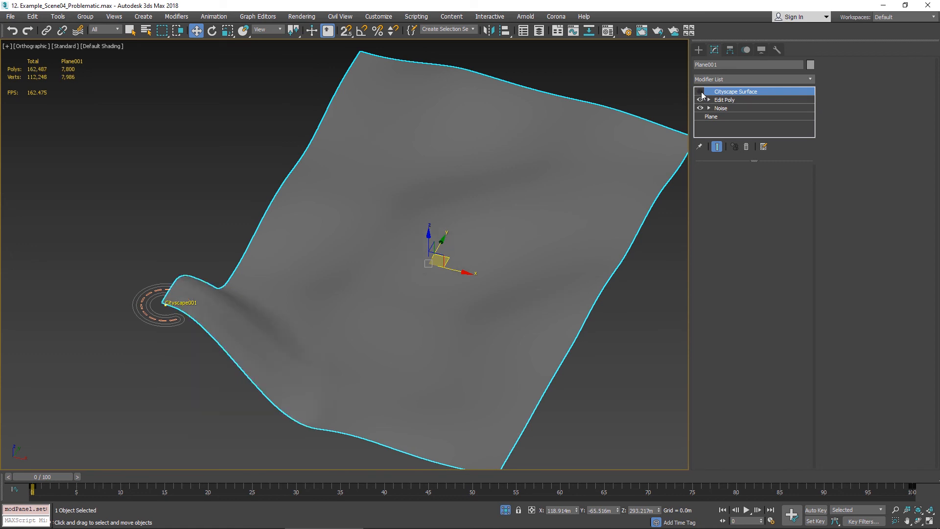
{"action": "middle_click_drag", "start_coordinate": [470, 339], "coordinate": [380, 336], "text": "alt"}
{"action": "left_click", "coordinate": [702, 92]}
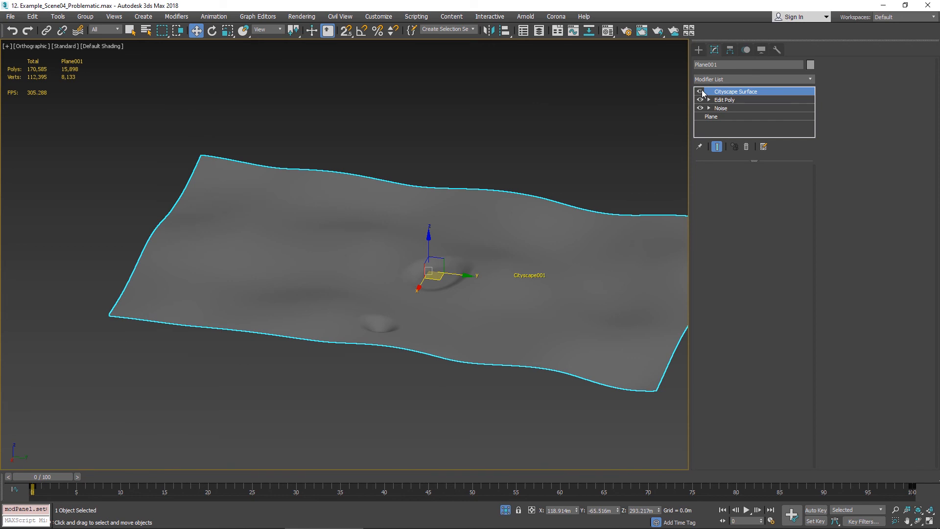